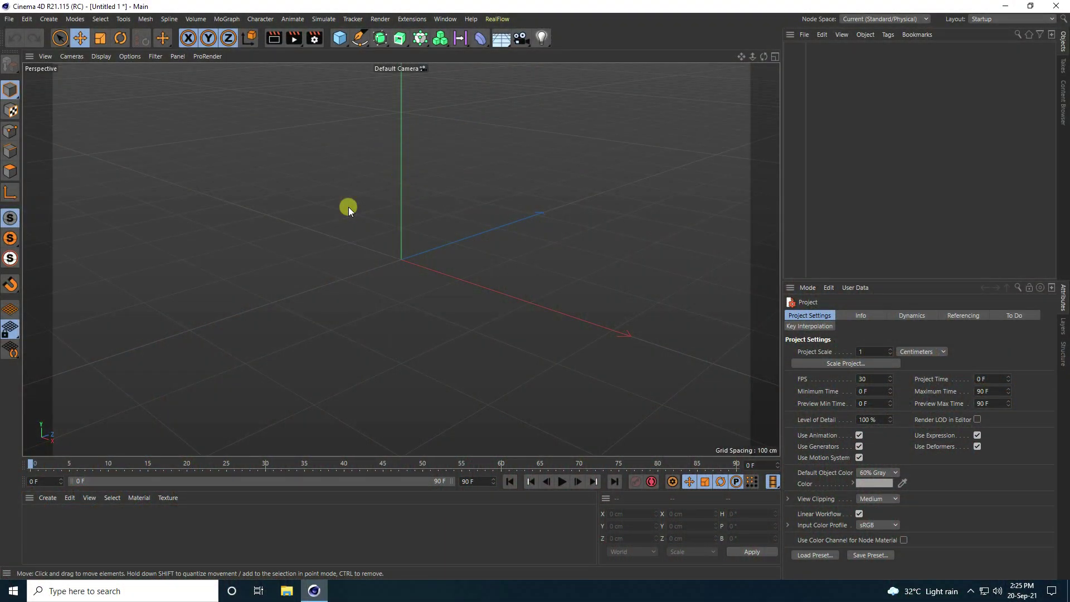
- Add a cylinder with a 5 cm radius and 100 cm height
{"action": "left_click_drag", "start_coordinate": [340, 38], "coordinate": [475, 74]}
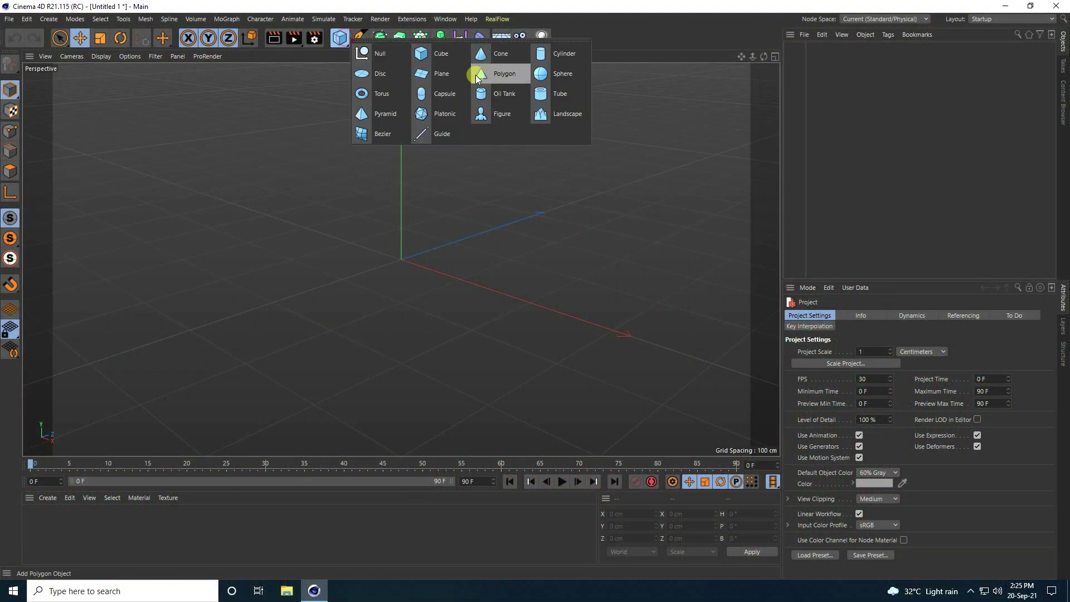
{"action": "left_click", "coordinate": [546, 59]}
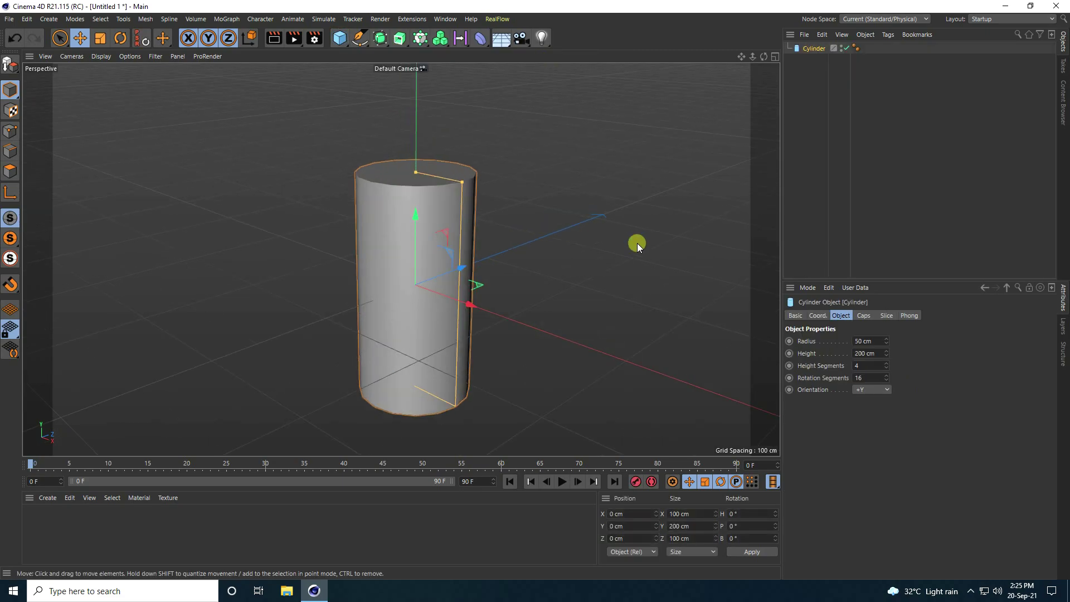
{"action": "left_click", "coordinate": [869, 340]}
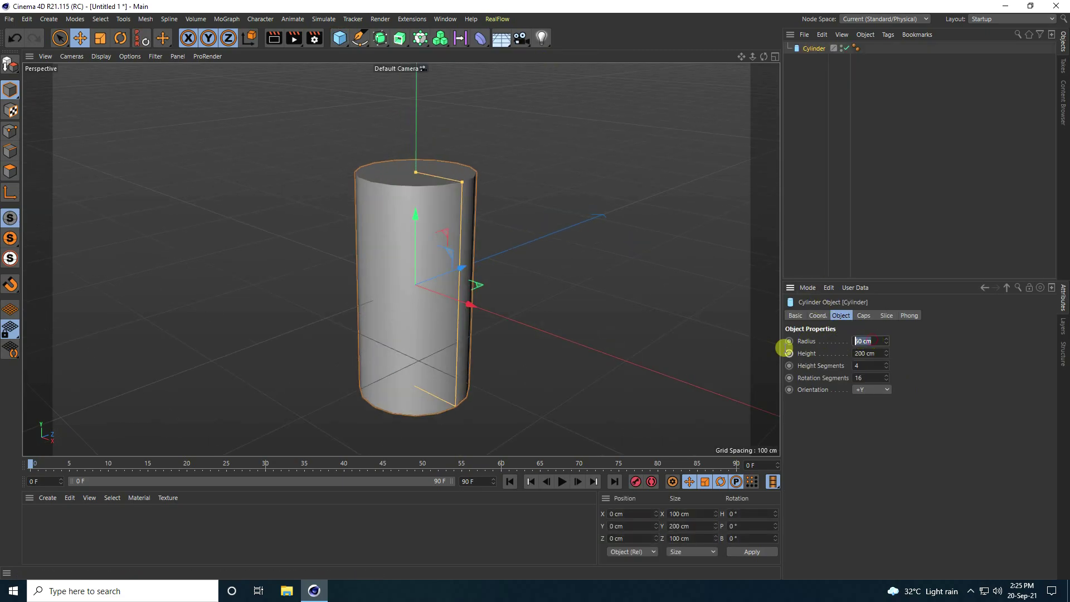
{"action": "type", "text": "5"}
{"action": "key", "text": "Return"}
{"action": "left_click", "coordinate": [868, 353]}
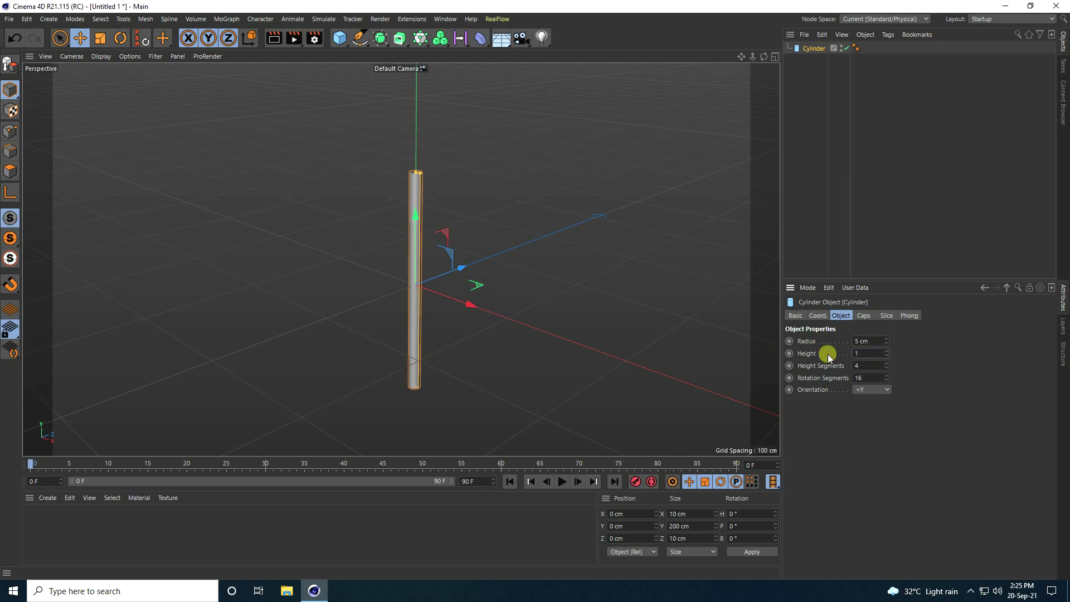
{"action": "type", "text": "100"}
{"action": "key", "text": "Return"}
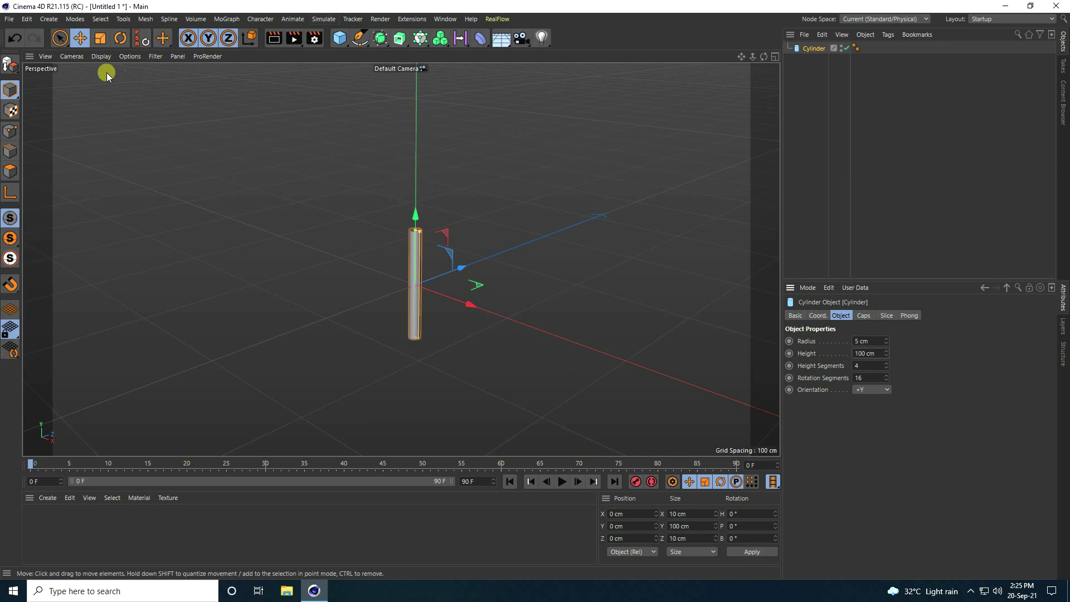
- Shade the view with wire lines and give the cylinder 1 height segment and 30 rotation segments
{"action": "left_click", "coordinate": [105, 58]}
{"action": "left_click", "coordinate": [126, 87]}
{"action": "scroll", "coordinate": [411, 246], "scroll_direction": "up", "scroll_amount": 5}
{"action": "scroll", "coordinate": [382, 295], "scroll_direction": "up", "scroll_amount": 3}
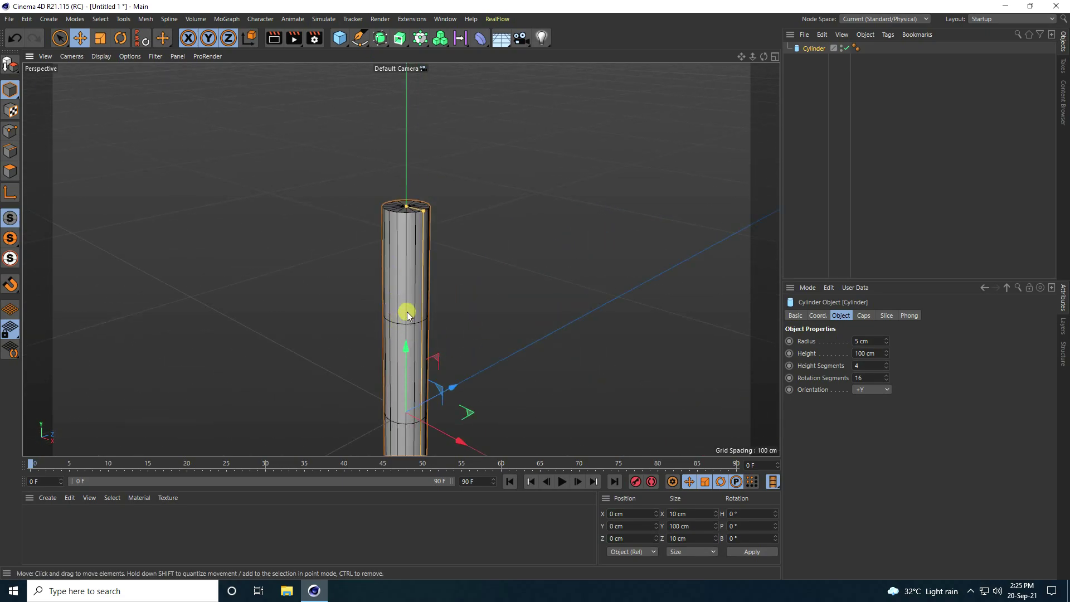
{"action": "left_click", "coordinate": [886, 364]}
{"action": "left_click", "coordinate": [885, 364]}
{"action": "left_click", "coordinate": [886, 364]}
{"action": "left_click", "coordinate": [886, 364]}
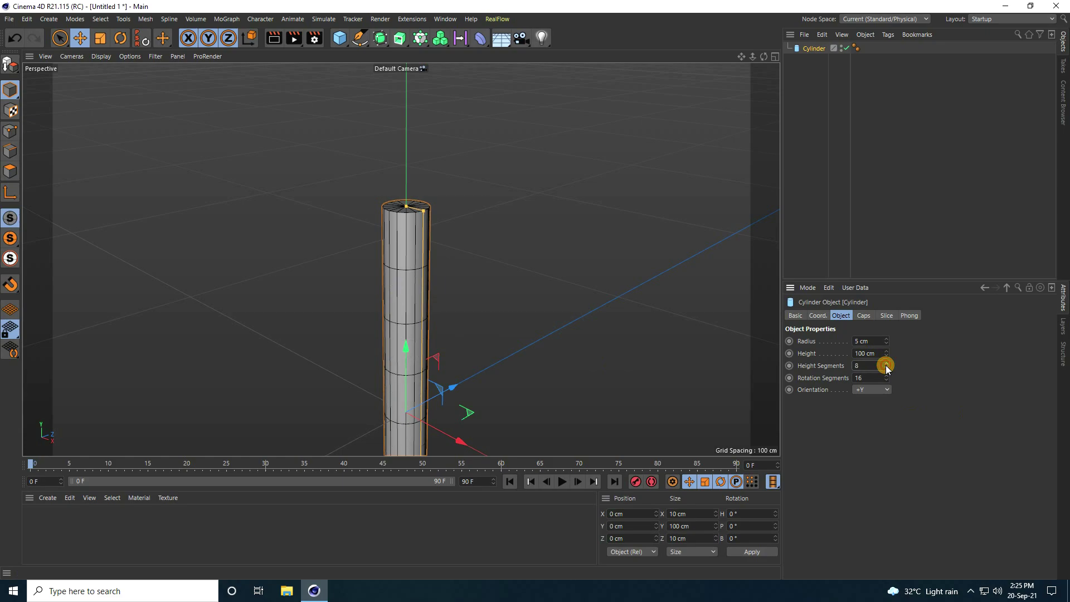
{"action": "left_click", "coordinate": [885, 370]}
{"action": "key", "text": "Return"}
{"action": "left_click_drag", "start_coordinate": [887, 377], "coordinate": [886, 378]}
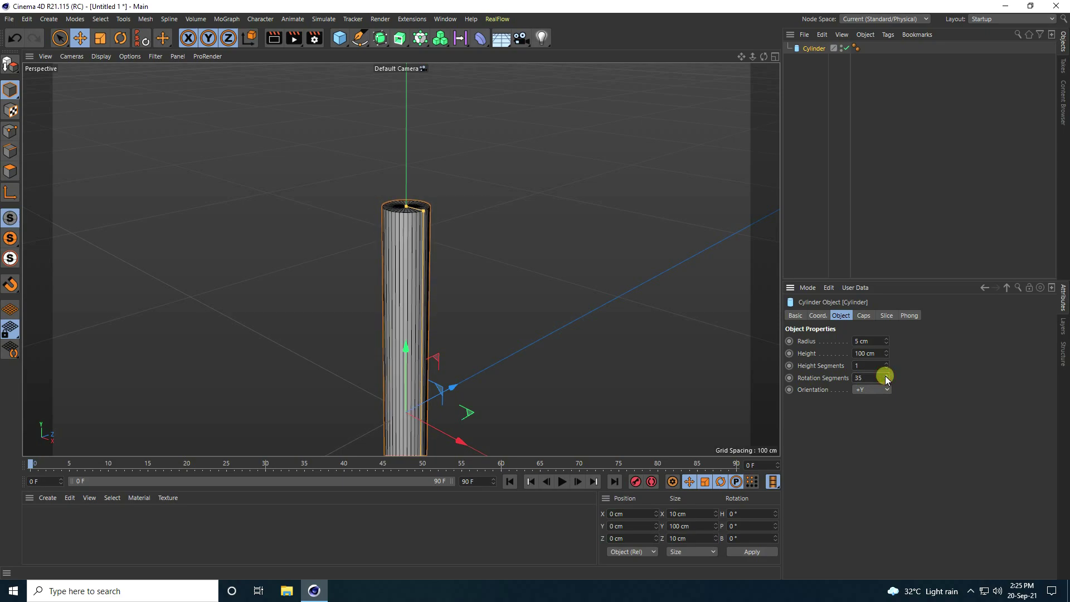
{"action": "left_click_drag", "start_coordinate": [885, 379], "coordinate": [885, 382]}
- Enable a 0.5 cm fillet with 5 segments on the cylinder's caps
{"action": "scroll", "coordinate": [407, 193], "scroll_direction": "up", "scroll_amount": 6}
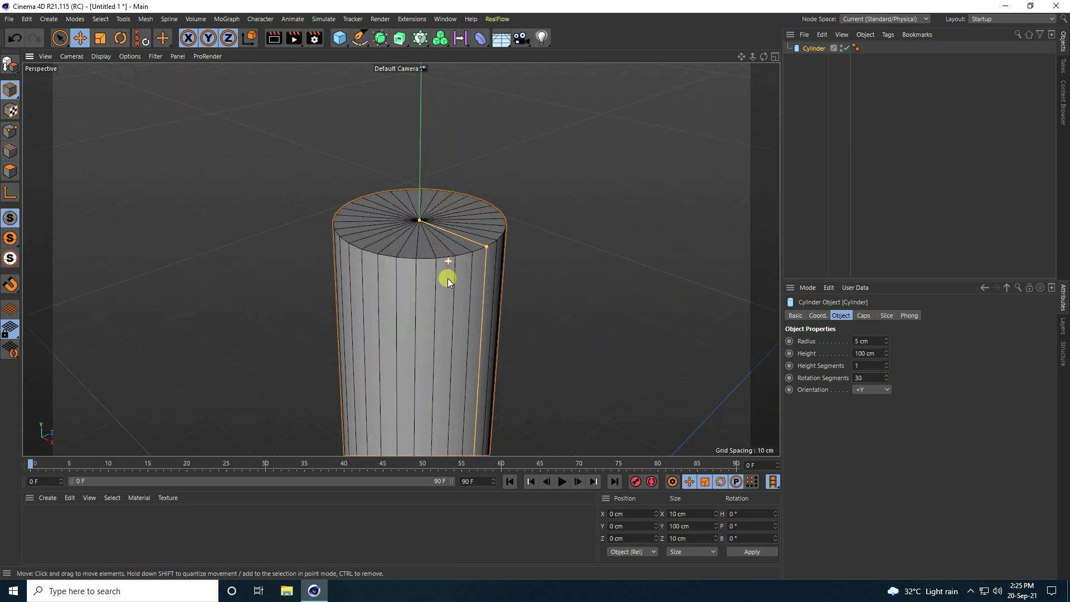
{"action": "left_click", "coordinate": [863, 316]}
{"action": "left_click", "coordinate": [831, 368]}
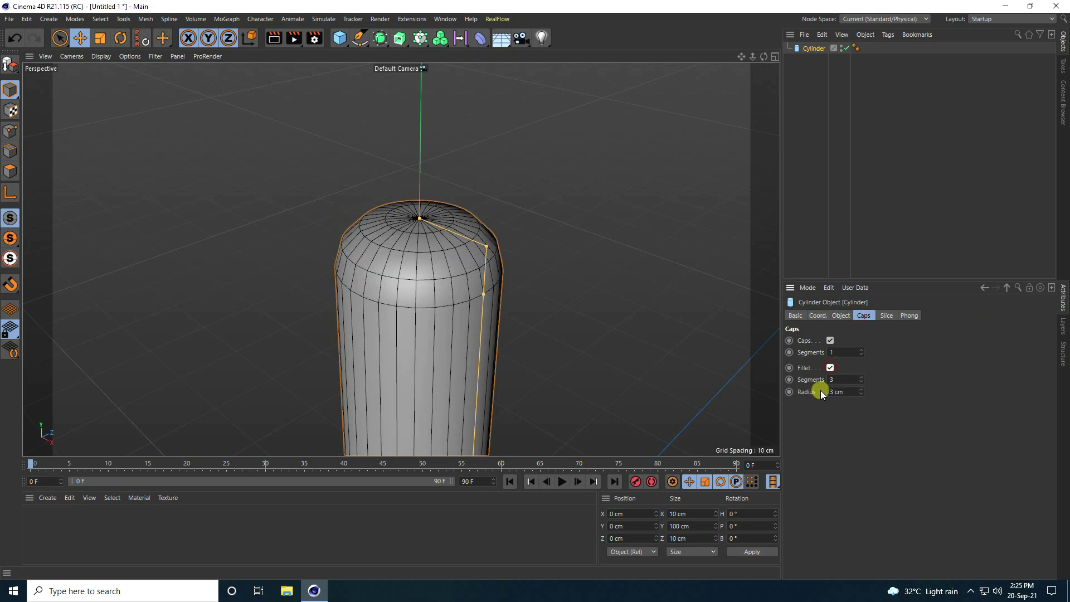
{"action": "left_click", "coordinate": [844, 391]}
{"action": "type", "text": "0.5"}
{"action": "key", "text": "Return"}
{"action": "left_click", "coordinate": [861, 377]}
{"action": "left_click", "coordinate": [861, 377]}
{"action": "left_click", "coordinate": [861, 377]}
{"action": "left_click", "coordinate": [861, 382]}
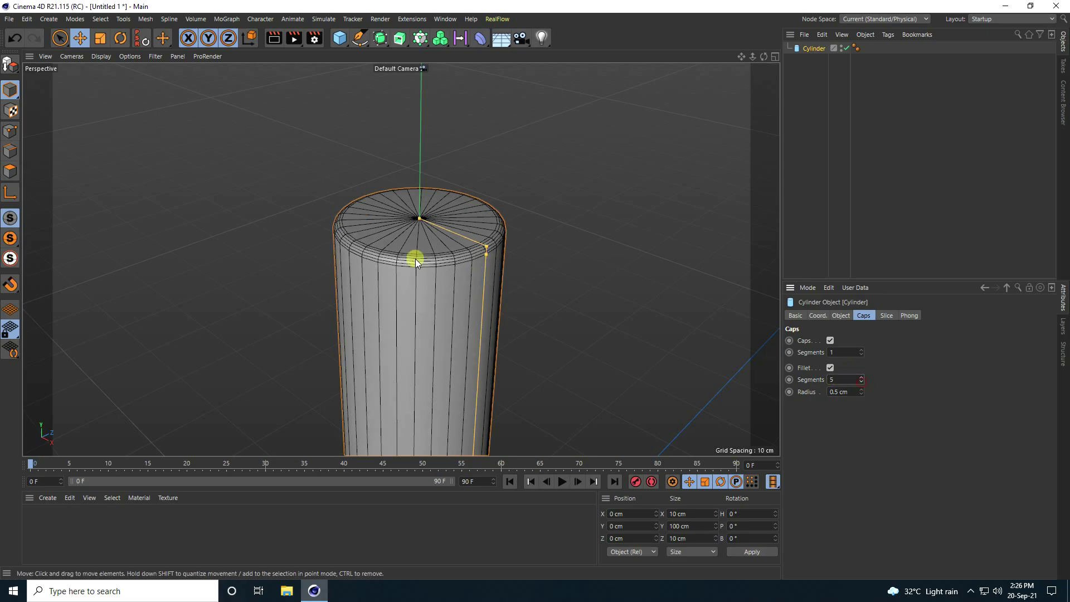
{"action": "mouse_move", "coordinate": [397, 142]}
{"action": "right_mouse_down", "text": "alt"}
{"action": "mouse_move", "coordinate": [351, 326]}
{"action": "mouse_move", "coordinate": [400, 195]}
{"action": "mouse_move", "coordinate": [377, 210]}
{"action": "right_mouse_up", "text": "alt"}
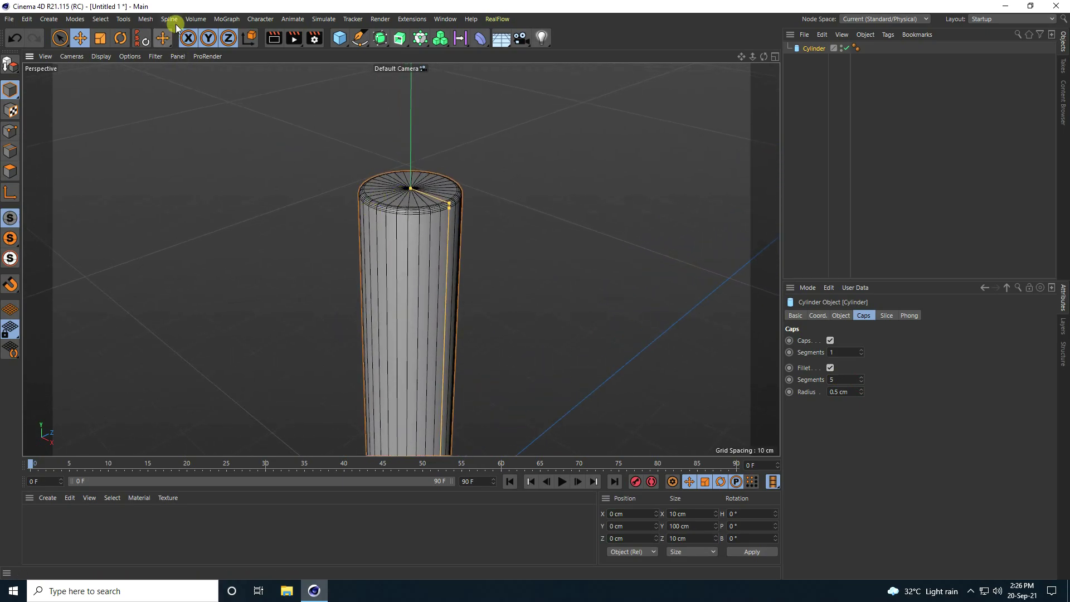
{"action": "left_click", "coordinate": [214, 20]}
- Add a Cloner, parent the cylinder under it and set its mode to Grid Array
{"action": "left_click", "coordinate": [230, 52]}
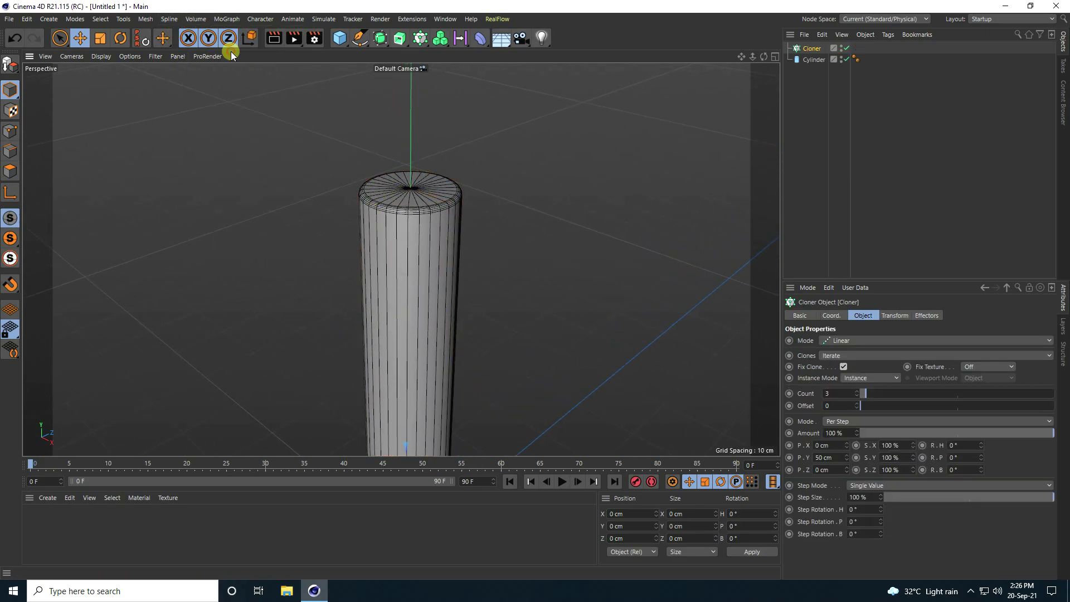
{"action": "left_click", "coordinate": [804, 60]}
{"action": "left_click_drag", "start_coordinate": [814, 61], "coordinate": [812, 49]}
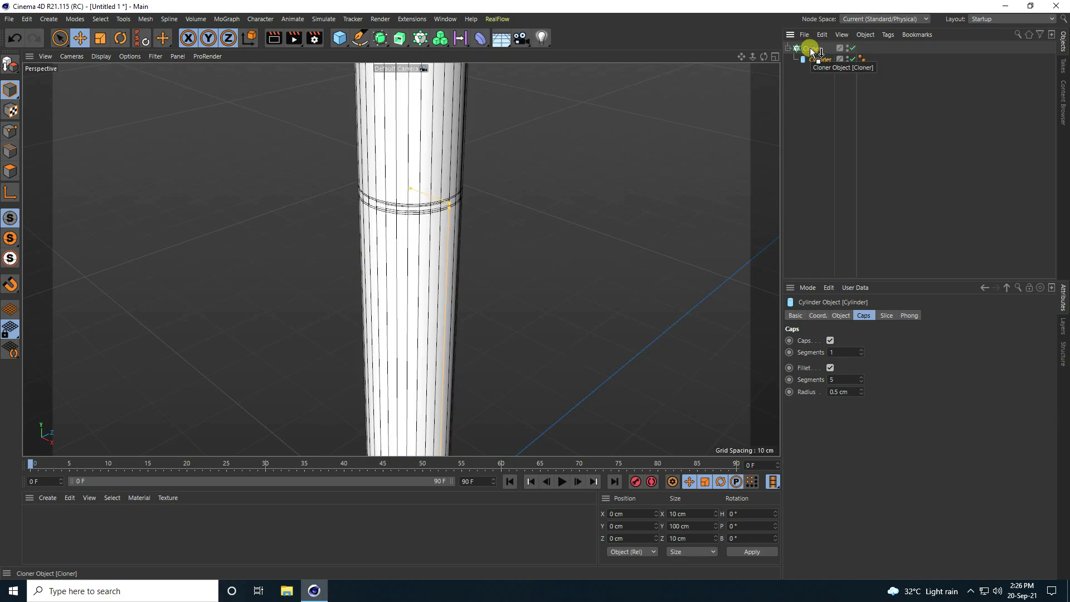
{"action": "left_click", "coordinate": [812, 49]}
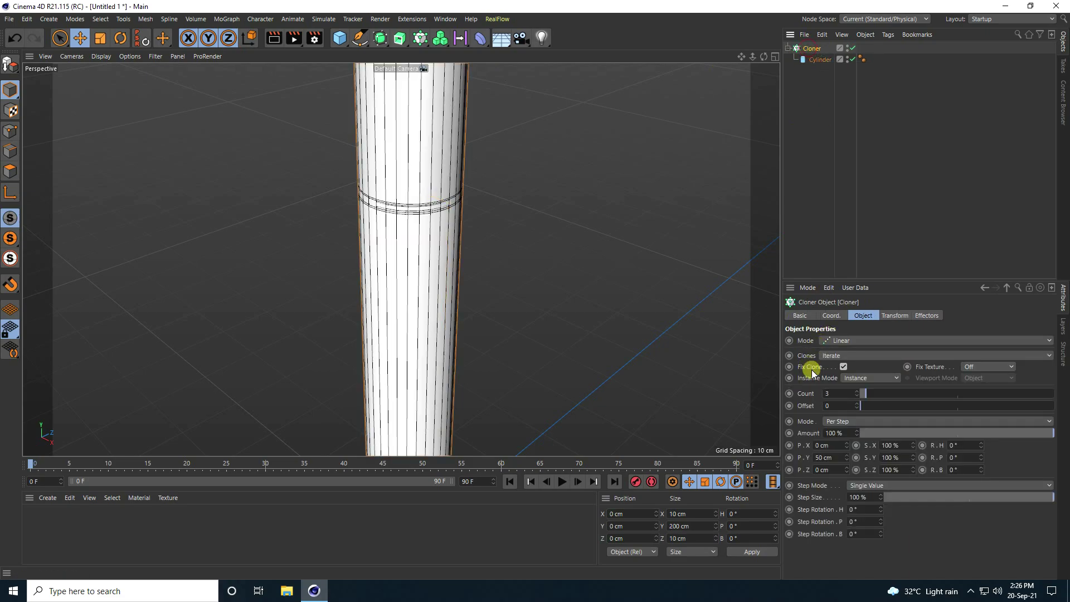
{"action": "left_click", "coordinate": [841, 347]}
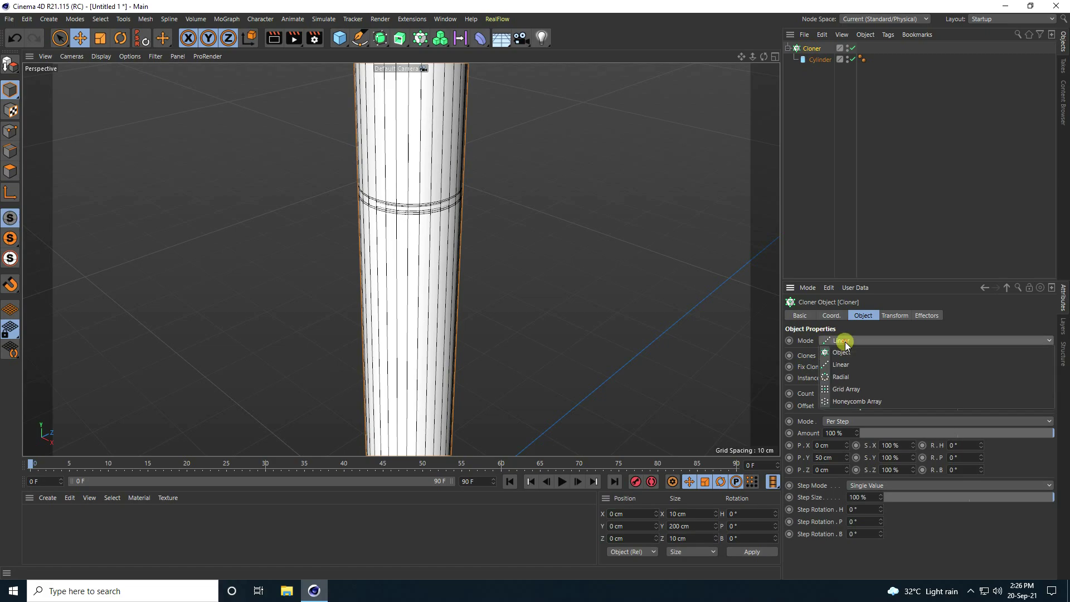
{"action": "left_click", "coordinate": [837, 393]}
- Set the grid spacing to 10 cm on X and Z and show the clones solid shaded
{"action": "scroll", "coordinate": [472, 272], "scroll_direction": "down", "scroll_amount": 10}
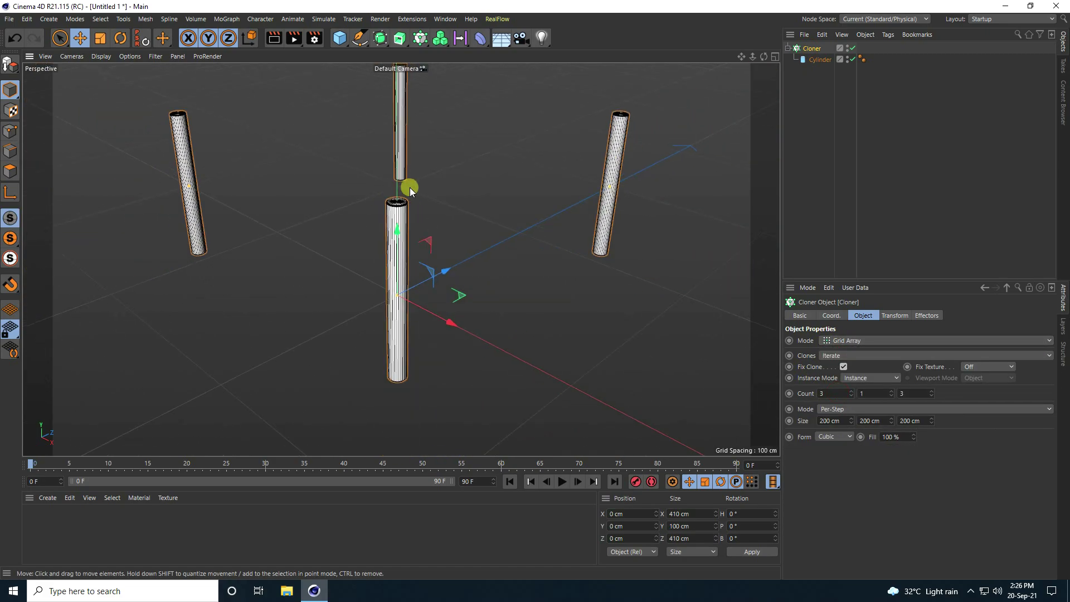
{"action": "scroll", "coordinate": [420, 196], "scroll_direction": "down", "scroll_amount": 2}
{"action": "scroll", "coordinate": [420, 196], "scroll_direction": "up", "scroll_amount": 4}
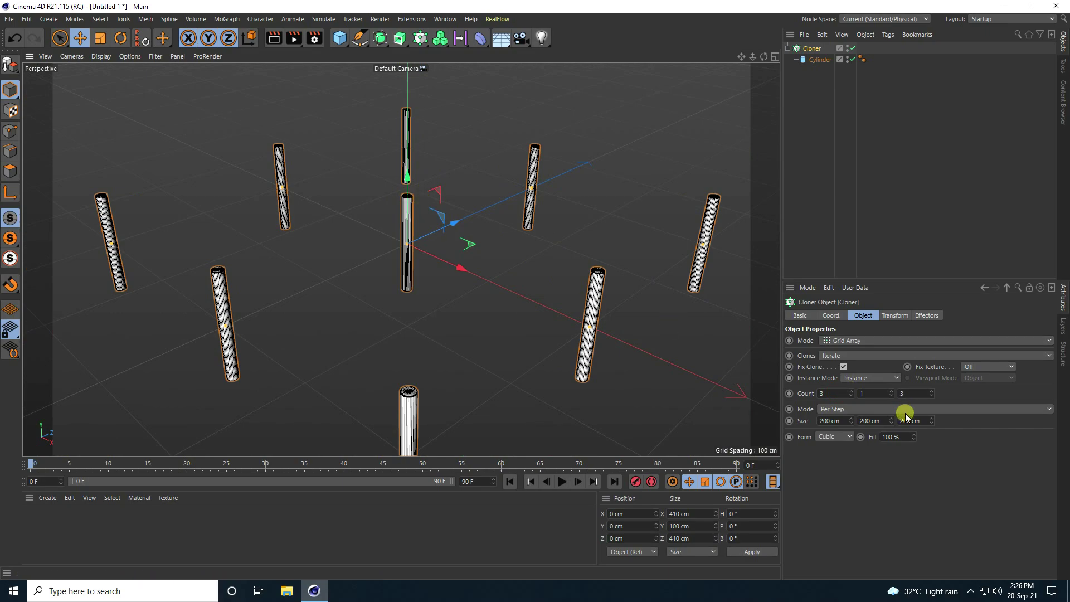
{"action": "left_click", "coordinate": [829, 420]}
{"action": "type", "text": "10"}
{"action": "key", "text": "Tab"}
{"action": "key", "text": "Tab"}
{"action": "type", "text": "10"}
{"action": "key", "text": "Return"}
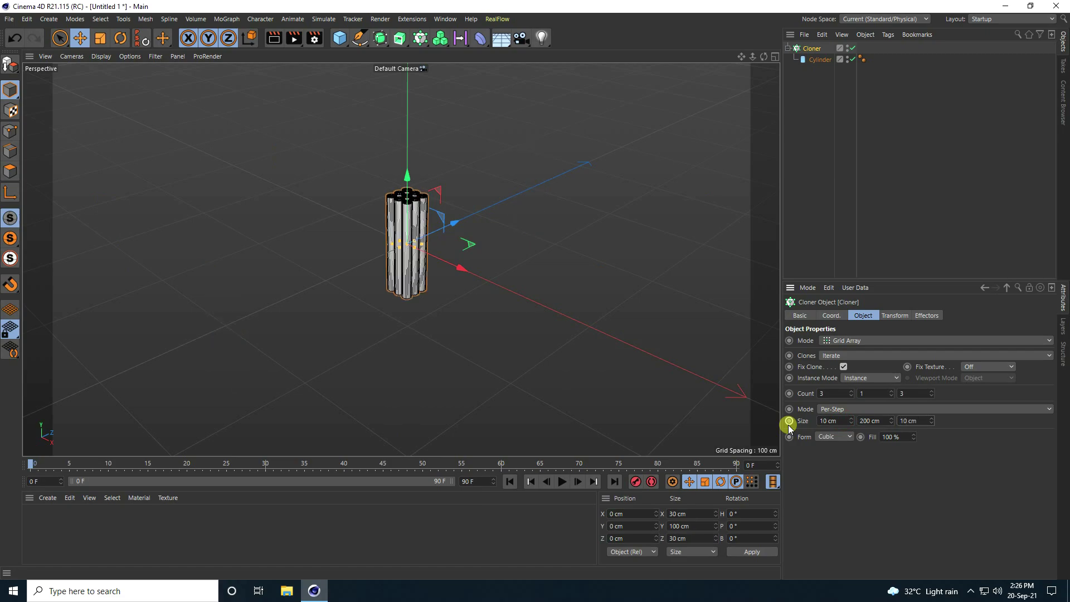
{"action": "left_click", "coordinate": [100, 56]}
{"action": "left_click", "coordinate": [108, 72]}
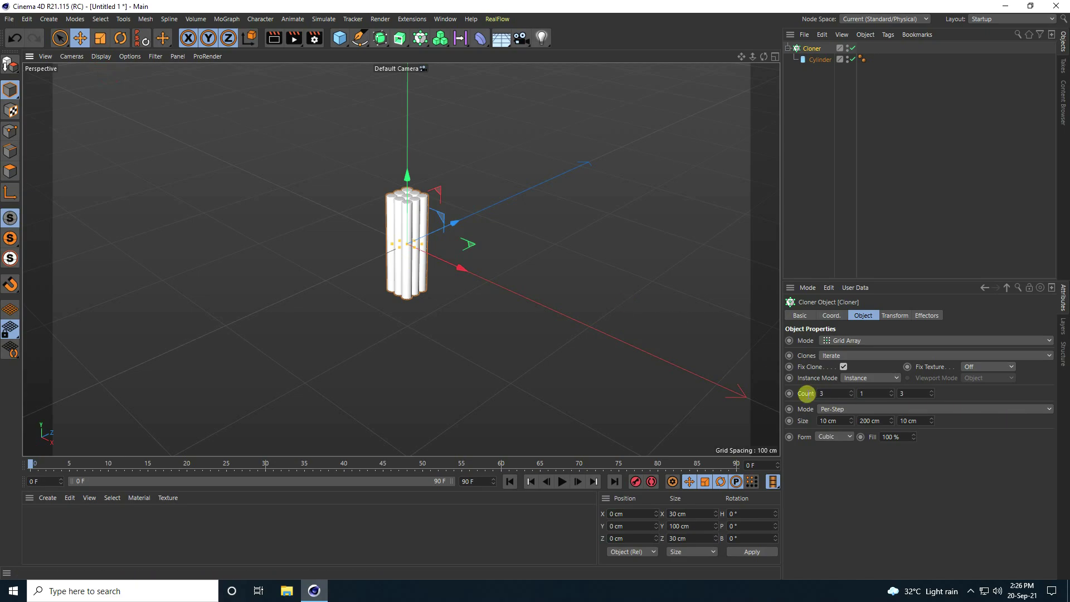
- Set the clone count to 30 along X and 30 along Z
{"action": "left_click", "coordinate": [834, 393]}
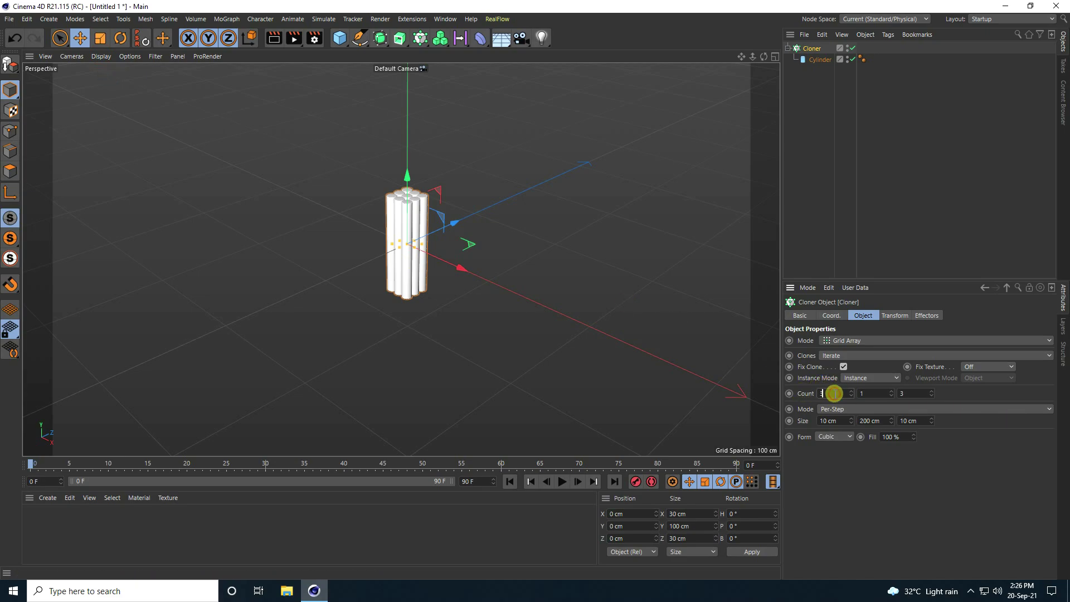
{"action": "key", "text": "Return"}
{"action": "left_click", "coordinate": [918, 395]}
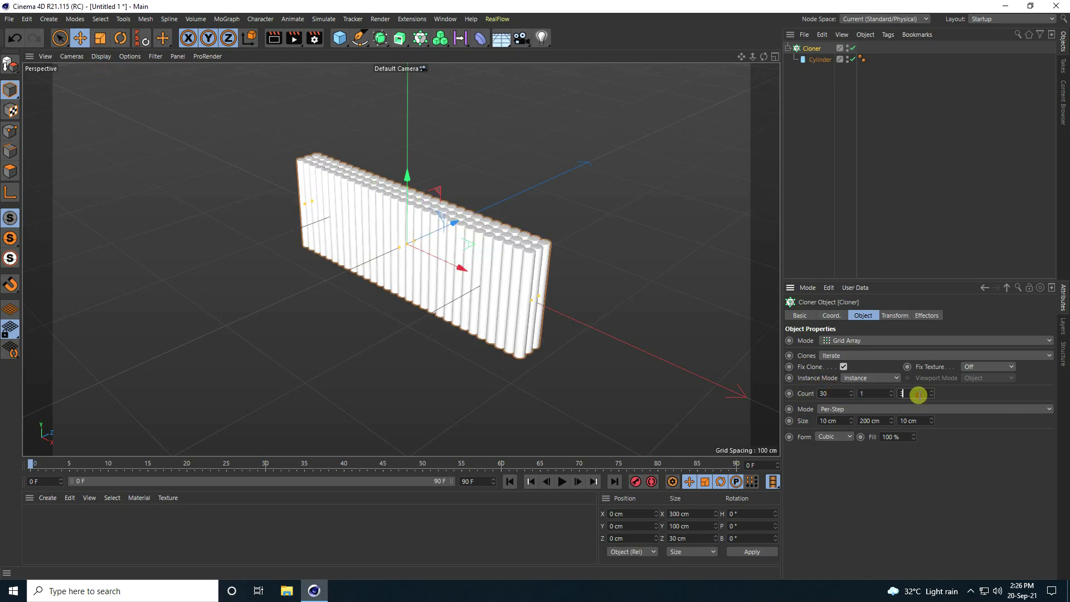
{"action": "type", "text": "30"}
{"action": "key", "text": "Return"}
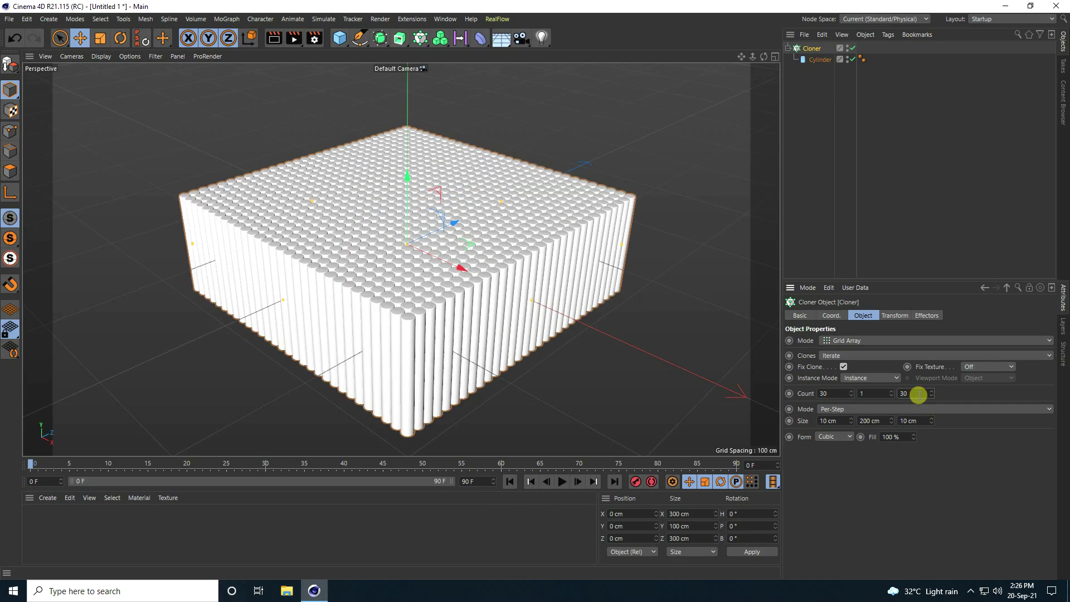
{"action": "scroll", "coordinate": [379, 204], "scroll_direction": "up", "scroll_amount": 6}
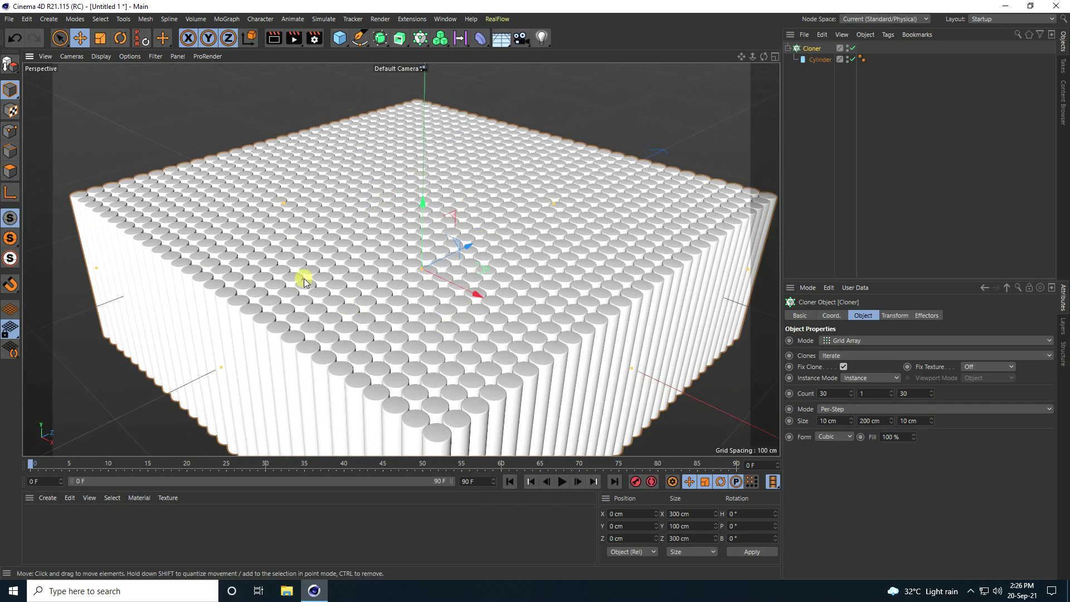
{"action": "scroll", "coordinate": [375, 257], "scroll_direction": "down", "scroll_amount": 2}
{"action": "scroll", "coordinate": [370, 253], "scroll_direction": "up", "scroll_amount": 6}
- Add a sphere with a 20 cm radius and view it in the front view
{"action": "left_click_drag", "start_coordinate": [336, 39], "coordinate": [556, 80]}
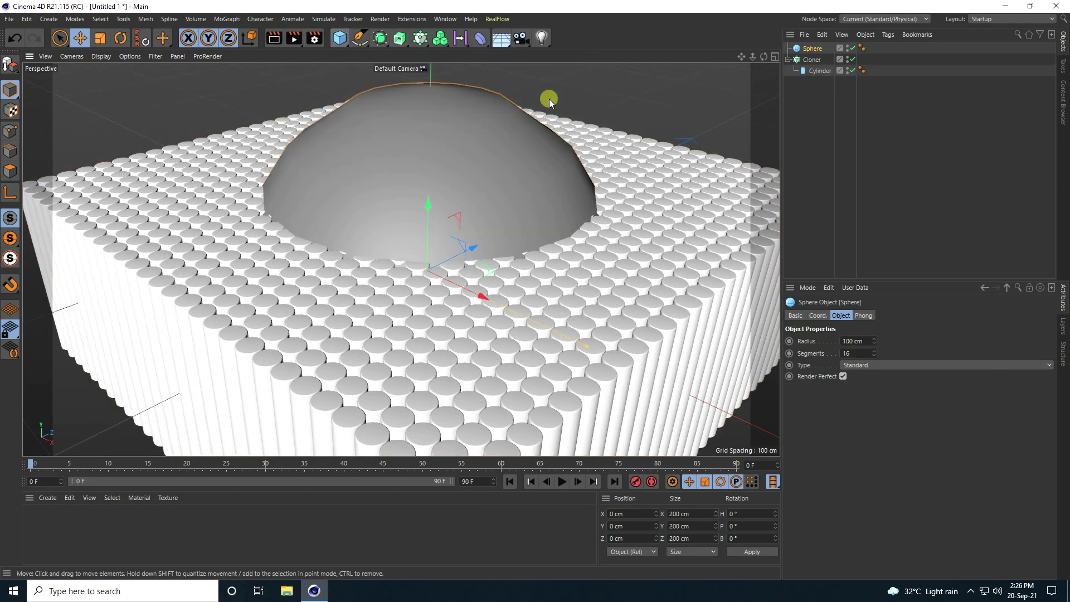
{"action": "left_click", "coordinate": [856, 341]}
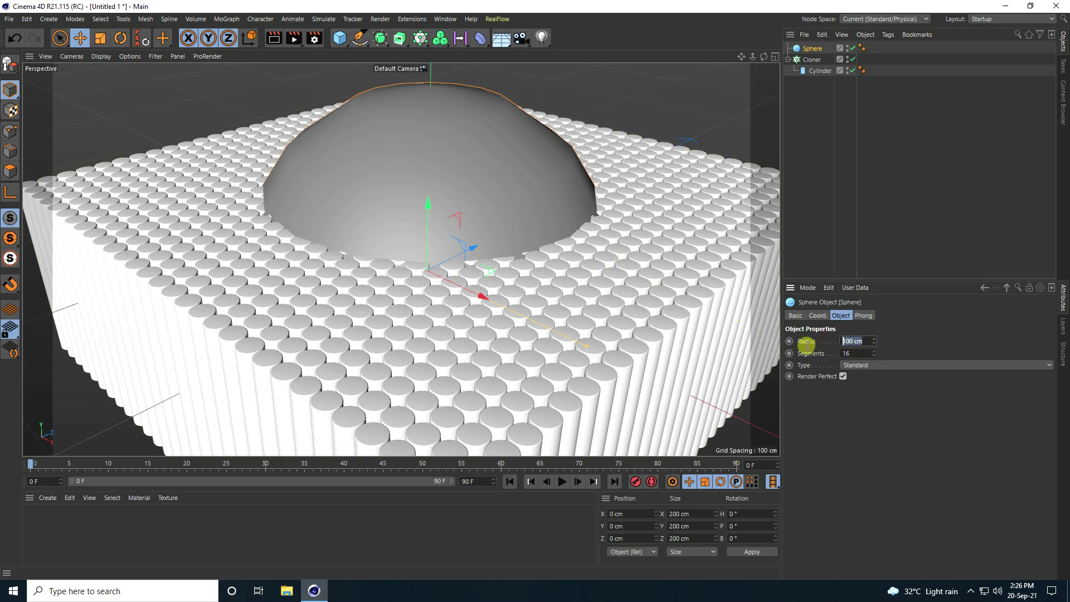
{"action": "left_click", "coordinate": [845, 353]}
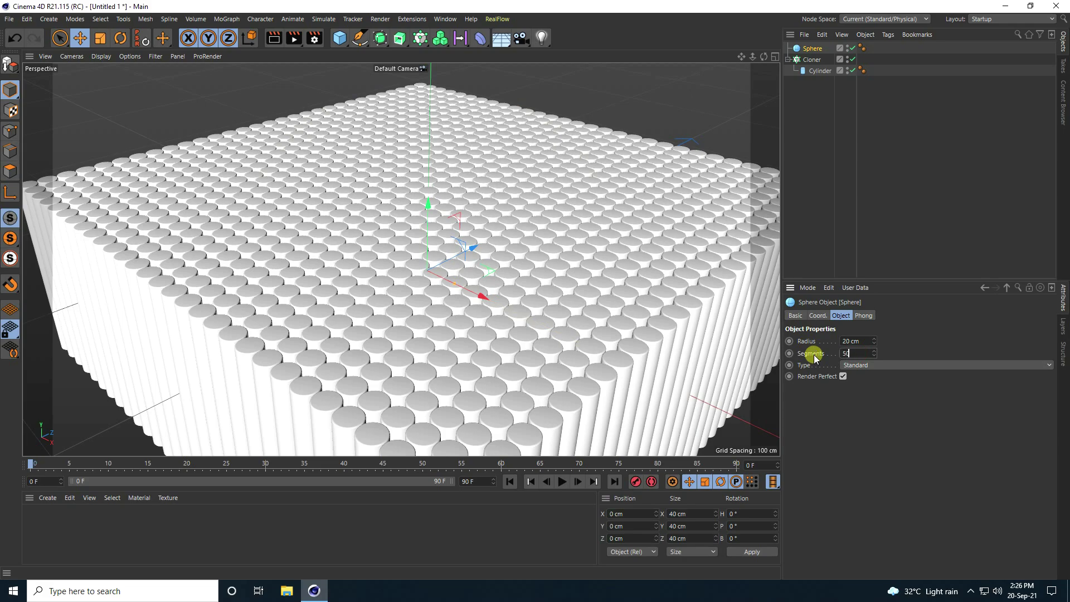
{"action": "middle_click", "coordinate": [473, 287]}
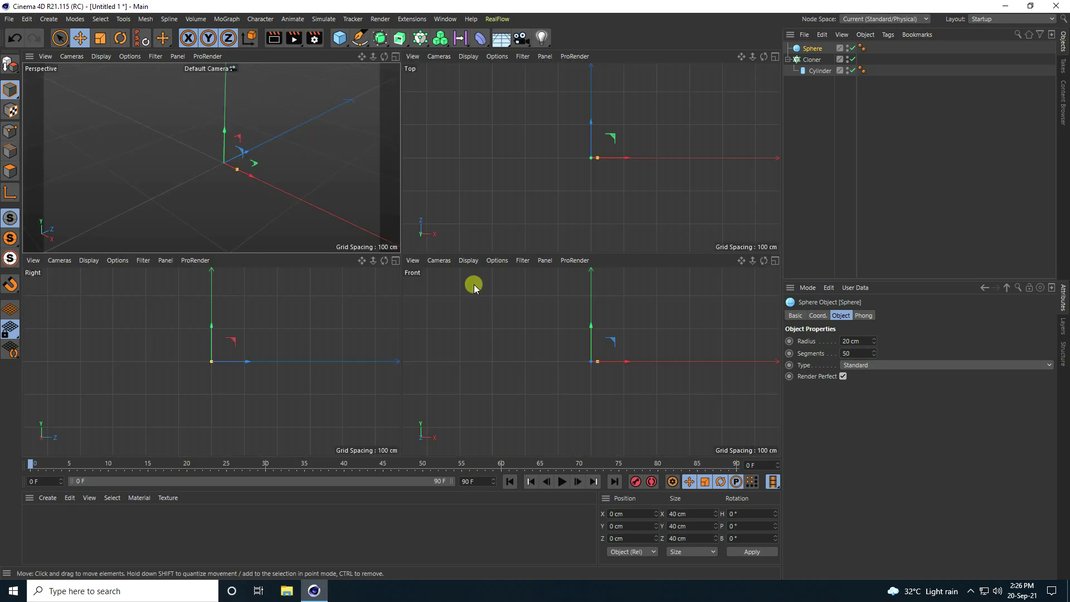
{"action": "middle_click", "coordinate": [407, 282]}
{"action": "scroll", "coordinate": [437, 245], "scroll_direction": "up", "scroll_amount": 10}
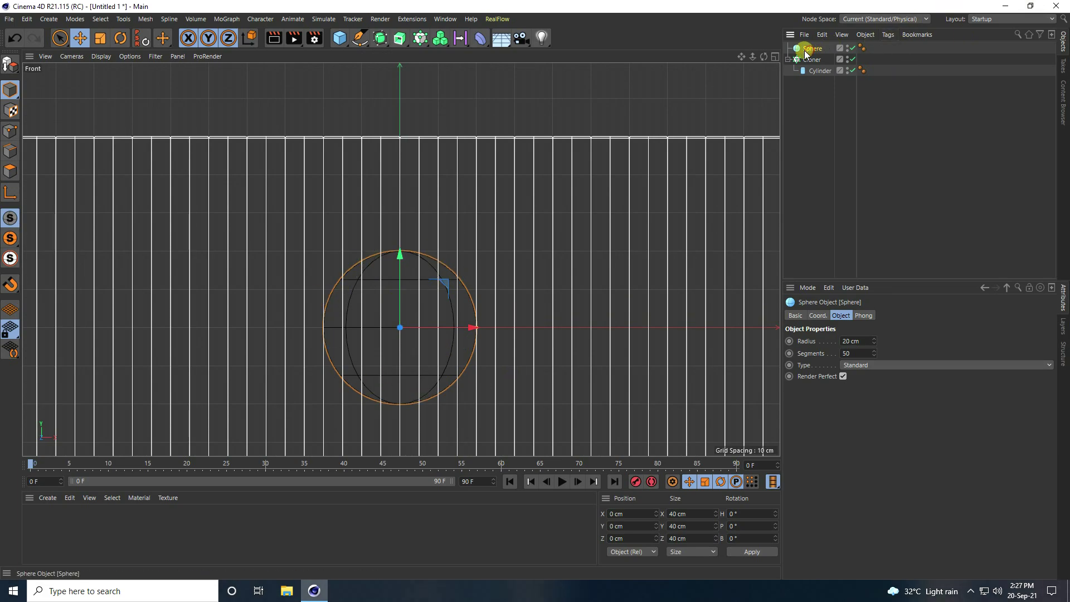
- Convert the sphere into an editable polygon object
{"action": "left_click", "coordinate": [10, 64]}
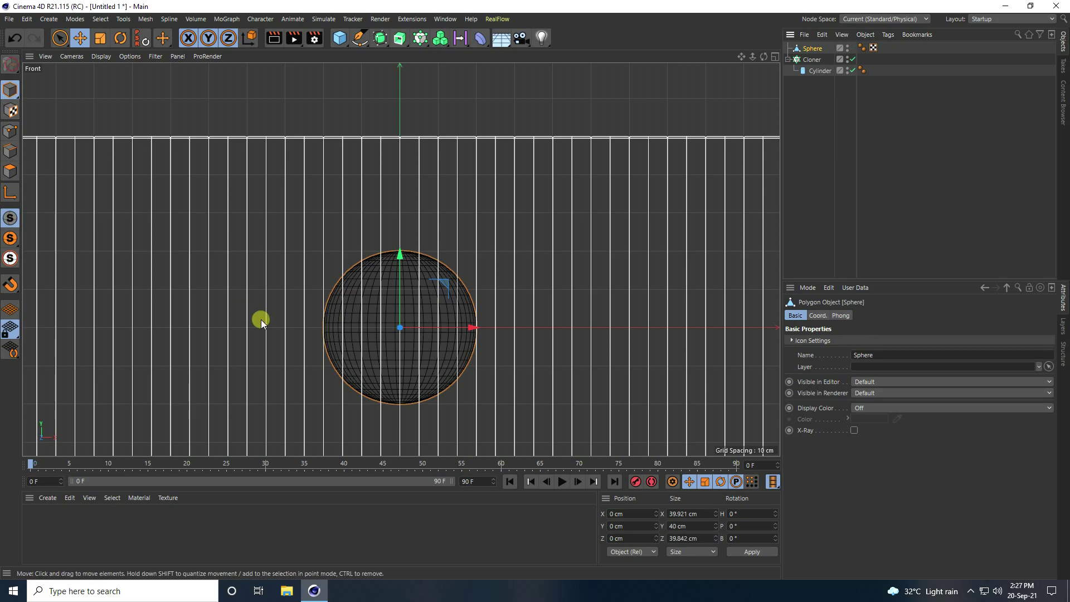
{"action": "scroll", "coordinate": [384, 346], "scroll_direction": "up", "scroll_amount": 4}
{"action": "scroll", "coordinate": [356, 339], "scroll_direction": "down", "scroll_amount": 4}
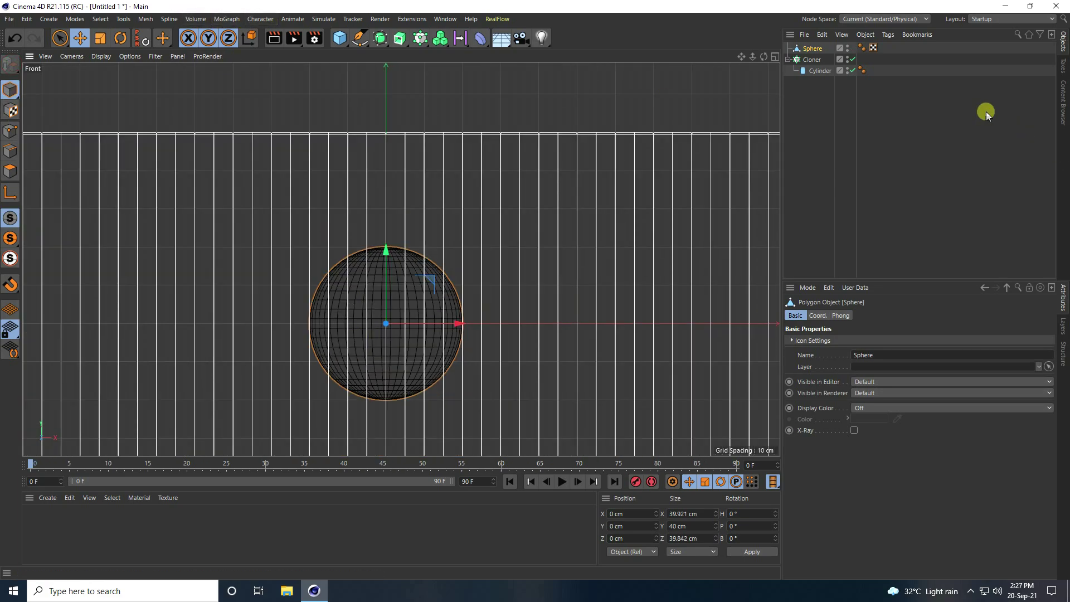
{"action": "left_click", "coordinate": [814, 60]}
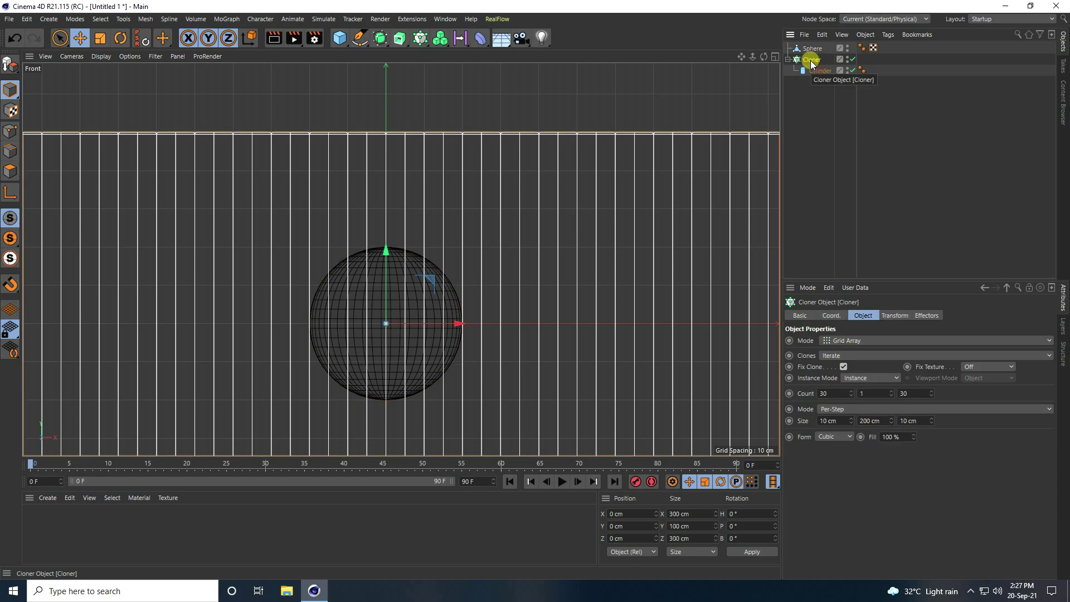
- Add a Plain effector to the cloner with its Position parameter switched off
{"action": "left_click", "coordinate": [226, 19]}
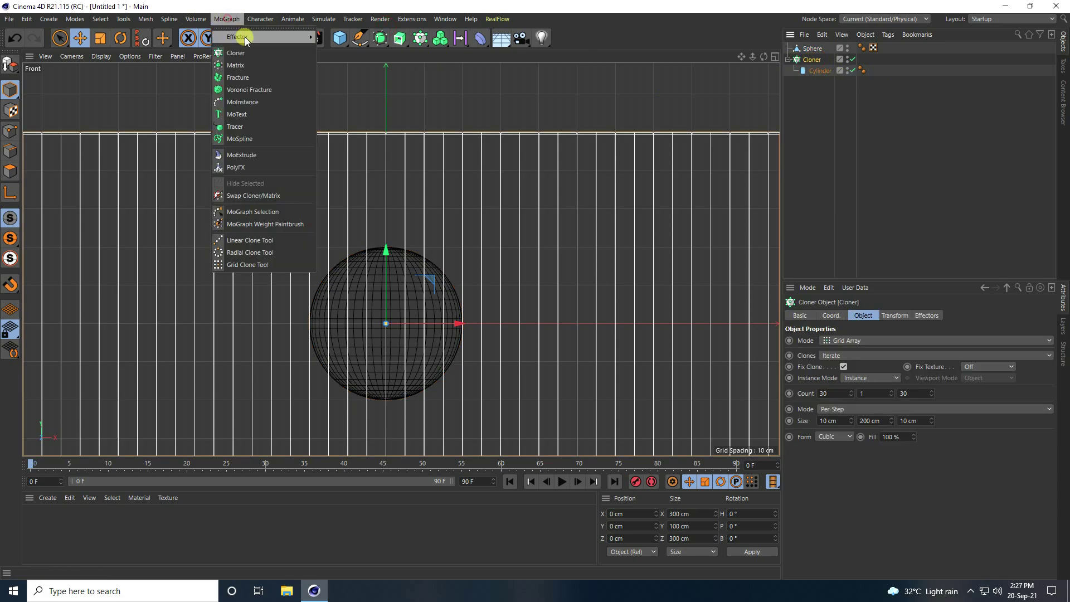
{"action": "left_click", "coordinate": [336, 40]}
{"action": "scroll", "coordinate": [313, 244], "scroll_direction": "down", "scroll_amount": 5}
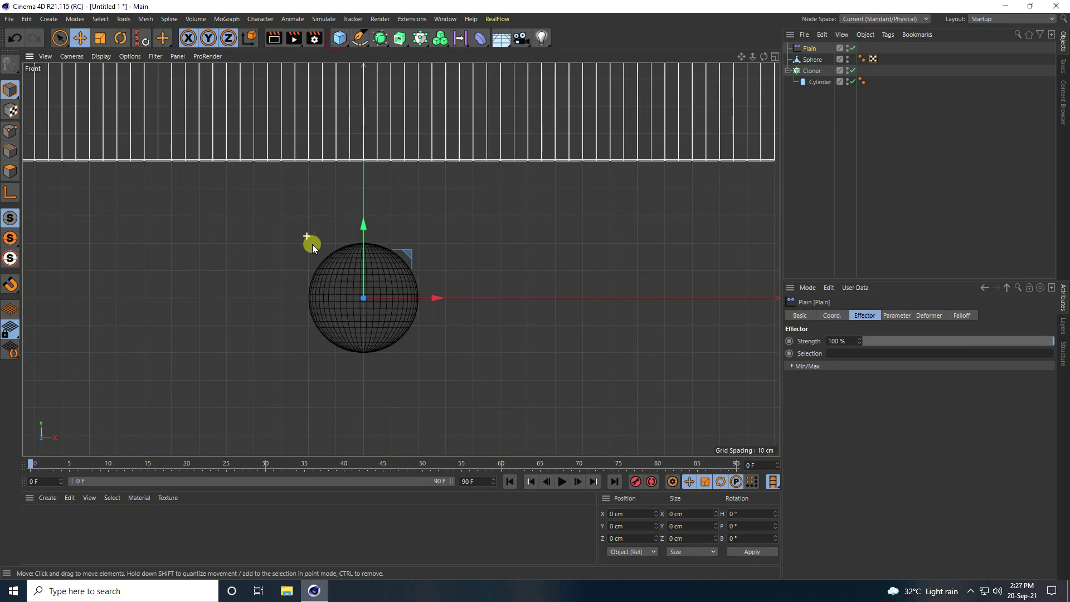
{"action": "scroll", "coordinate": [354, 175], "scroll_direction": "up", "scroll_amount": 5}
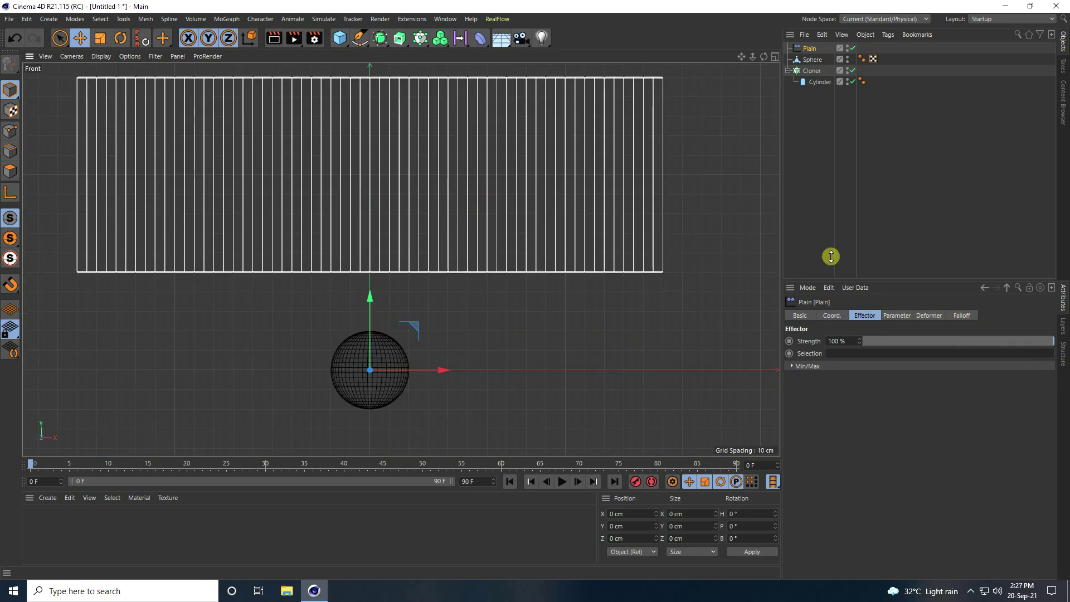
{"action": "left_click", "coordinate": [895, 315]}
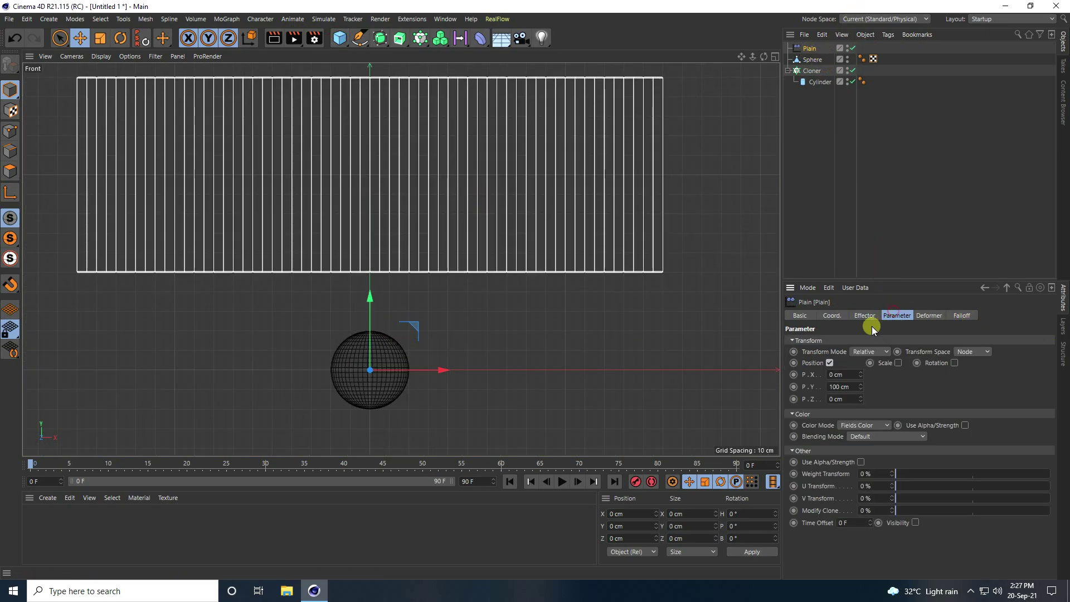
{"action": "left_click", "coordinate": [829, 363]}
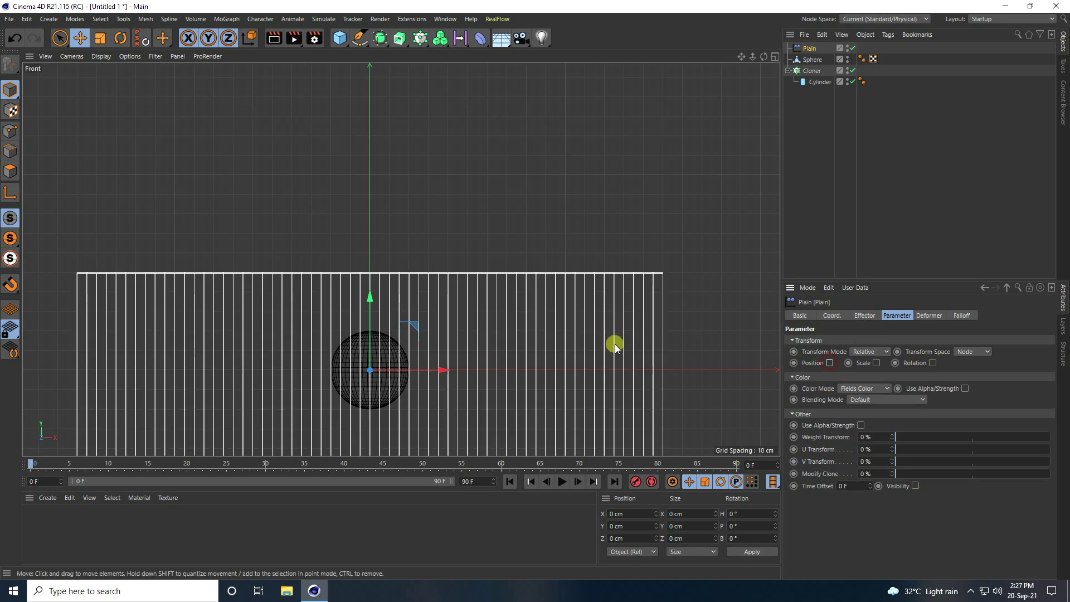
- Give the effector a Spherical Field falloff sized 80 cm
{"action": "left_click", "coordinate": [963, 315]}
{"action": "left_click", "coordinate": [826, 428]}
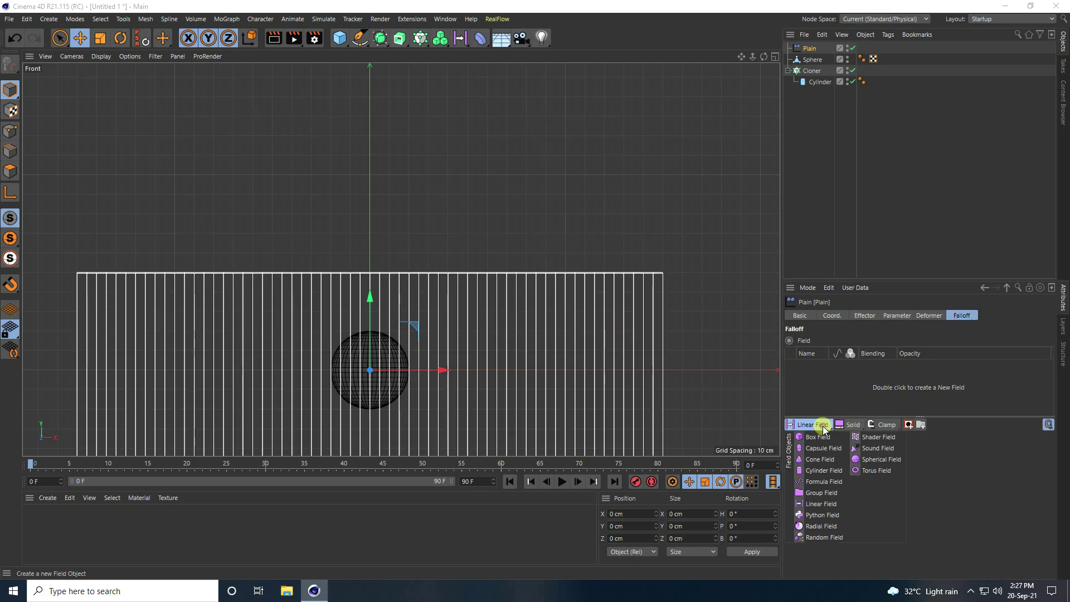
{"action": "left_click", "coordinate": [881, 461]}
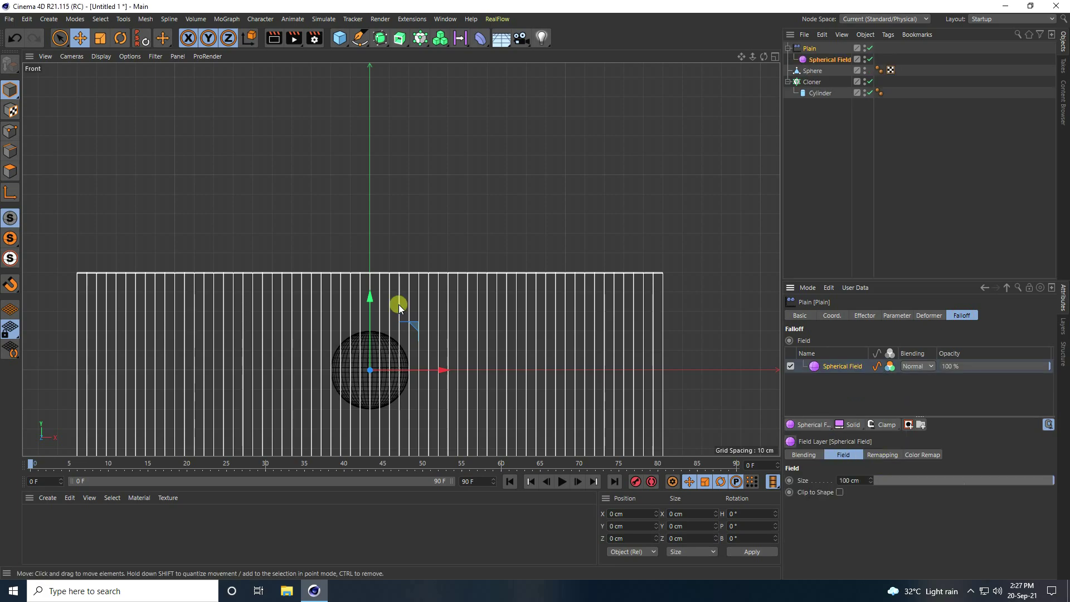
{"action": "scroll", "coordinate": [345, 196], "scroll_direction": "down", "scroll_amount": 2}
{"action": "scroll", "coordinate": [349, 311], "scroll_direction": "up", "scroll_amount": 5}
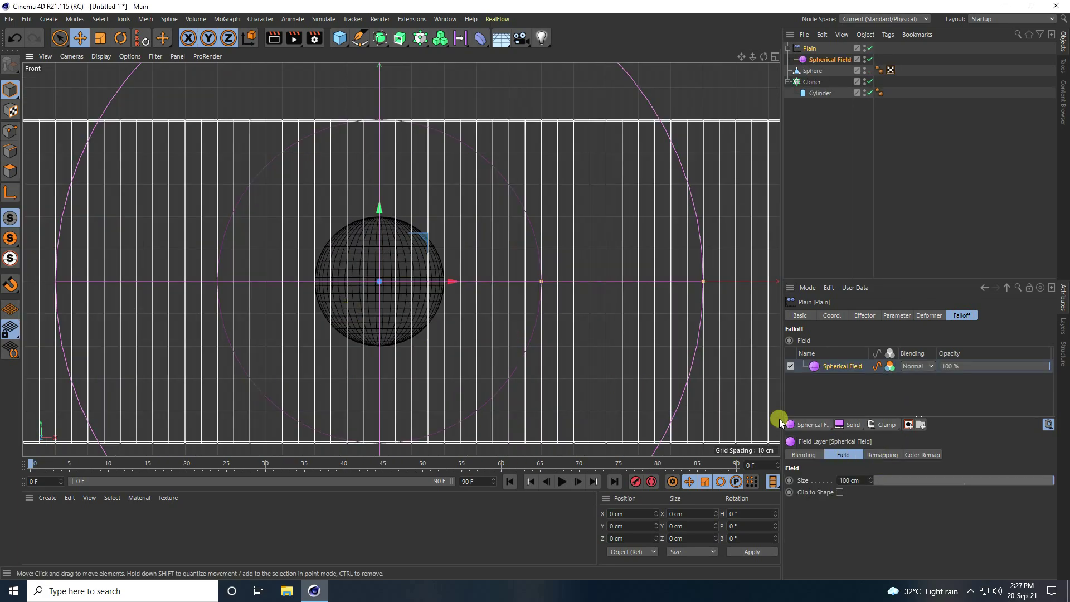
{"action": "left_click", "coordinate": [822, 59]}
{"action": "left_click", "coordinate": [883, 315]}
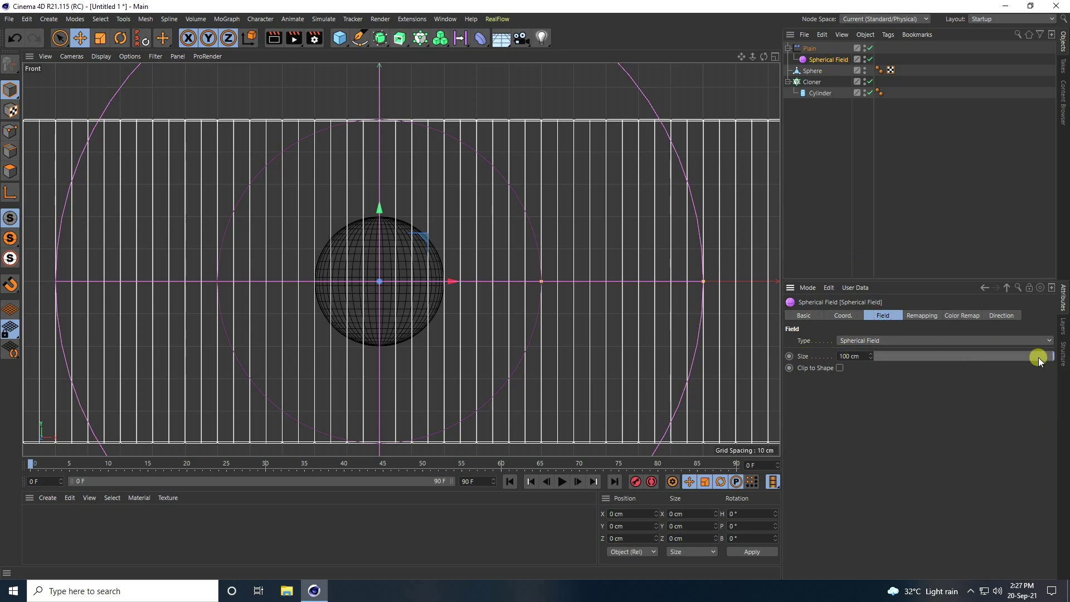
{"action": "left_click_drag", "start_coordinate": [1045, 361], "coordinate": [1019, 363]}
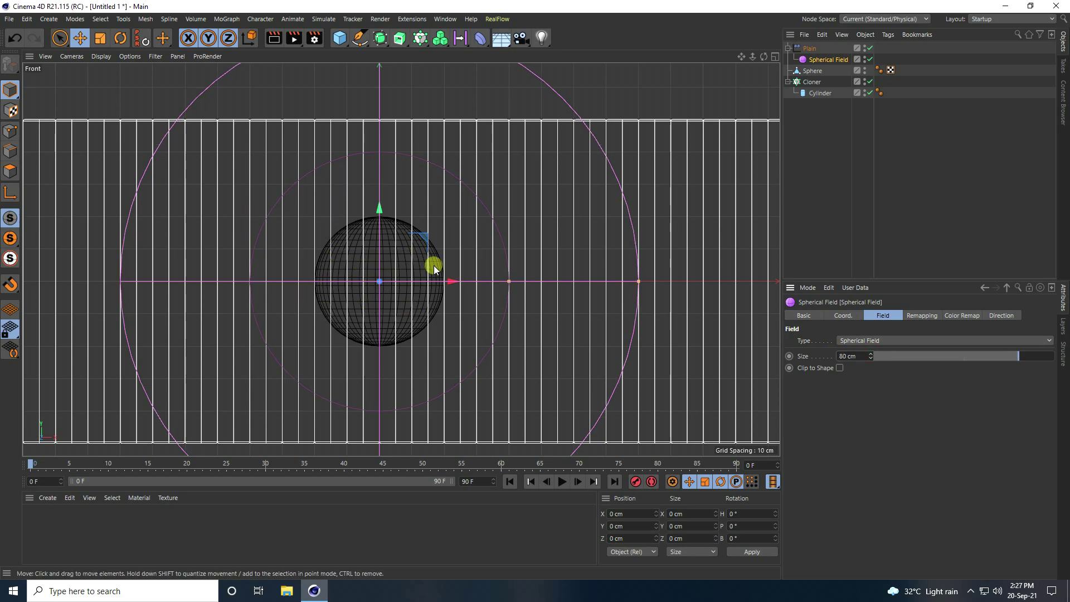
{"action": "left_click", "coordinate": [788, 48]}
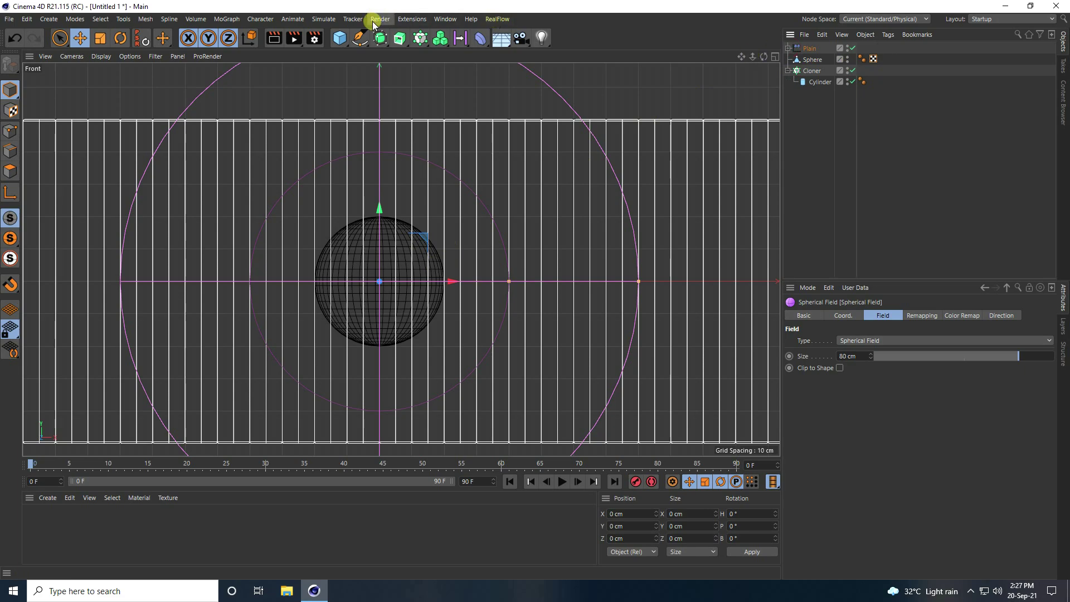
- Create a Null and place the sphere and Plain effector inside it
{"action": "left_click", "coordinate": [338, 42]}
{"action": "left_click", "coordinate": [385, 54]}
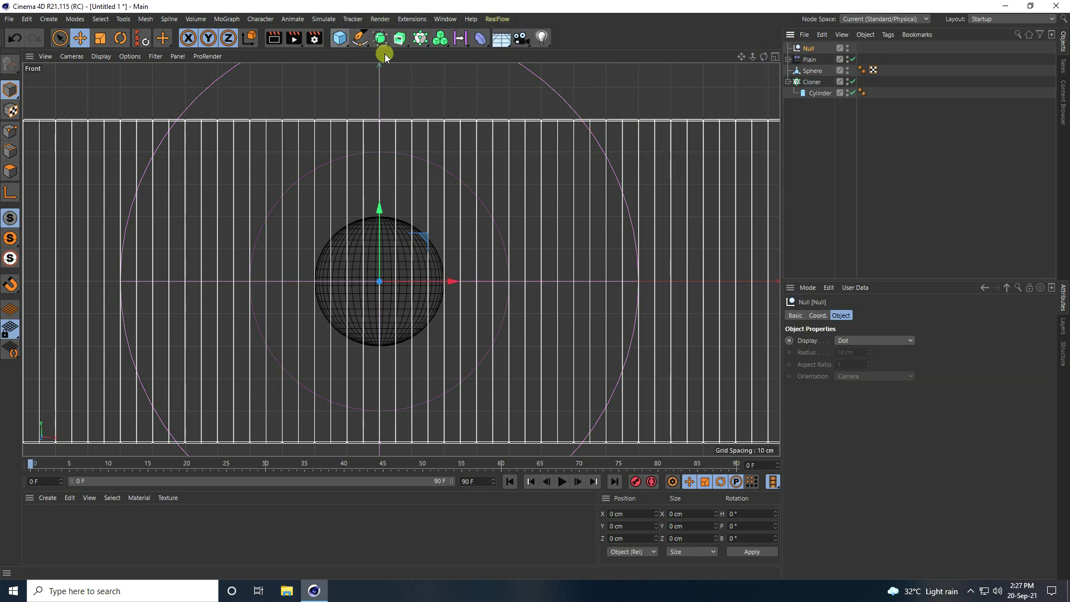
{"action": "left_click", "coordinate": [825, 71]}
{"action": "left_click", "coordinate": [808, 59], "text": "ctrl"}
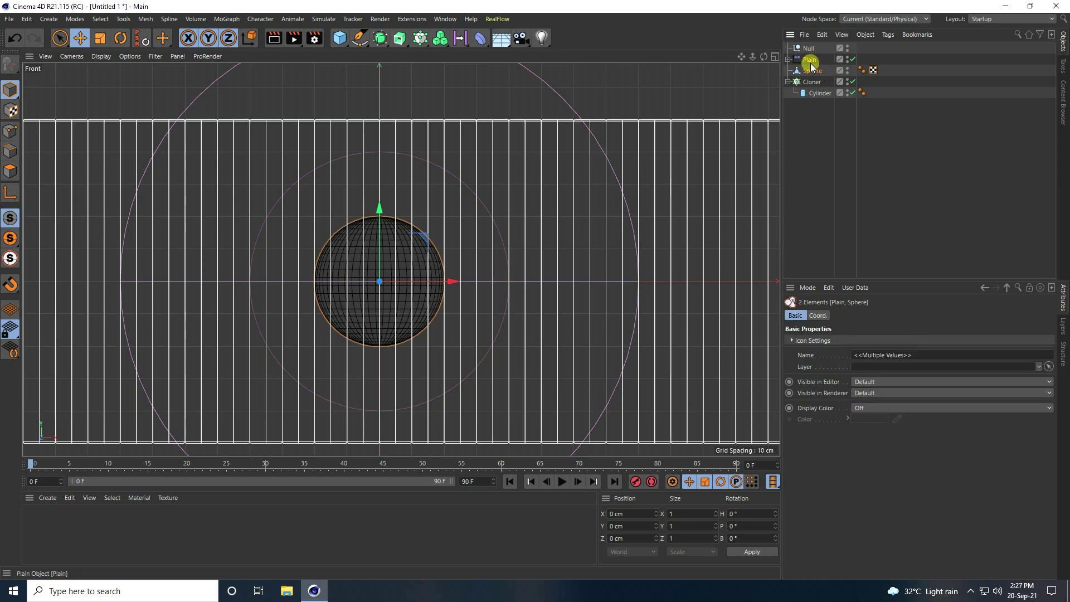
{"action": "mouse_move", "coordinate": [808, 59]}
{"action": "left_mouse_down"}
{"action": "mouse_move", "coordinate": [805, 92]}
{"action": "mouse_move", "coordinate": [795, 51]}
{"action": "left_mouse_up"}
{"action": "left_click", "coordinate": [805, 49]}
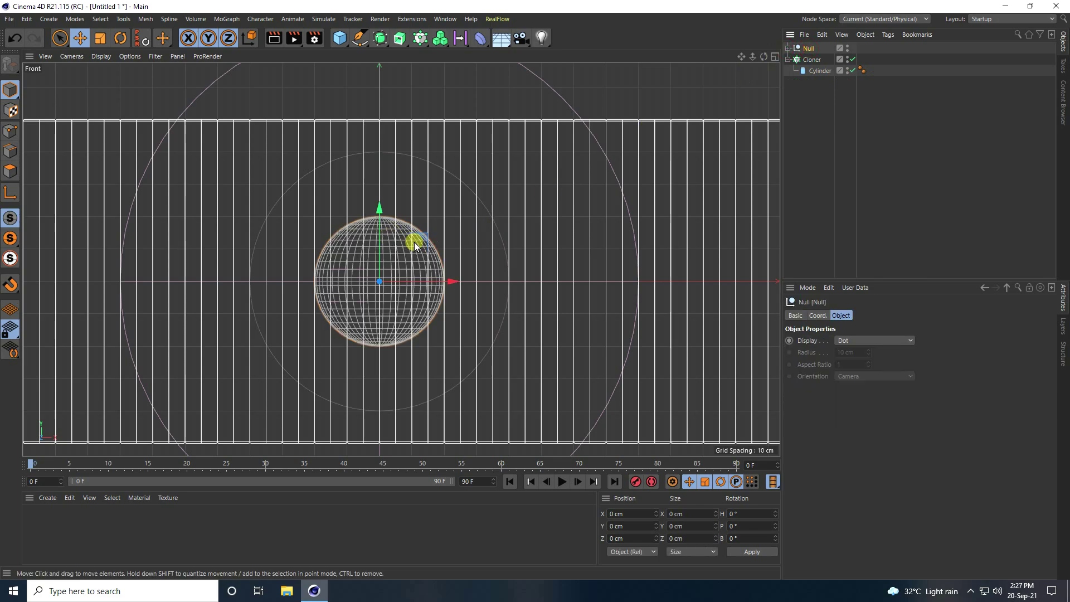
- Move the Null to Y 50 cm and X 100 cm
{"action": "left_click", "coordinate": [818, 315]}
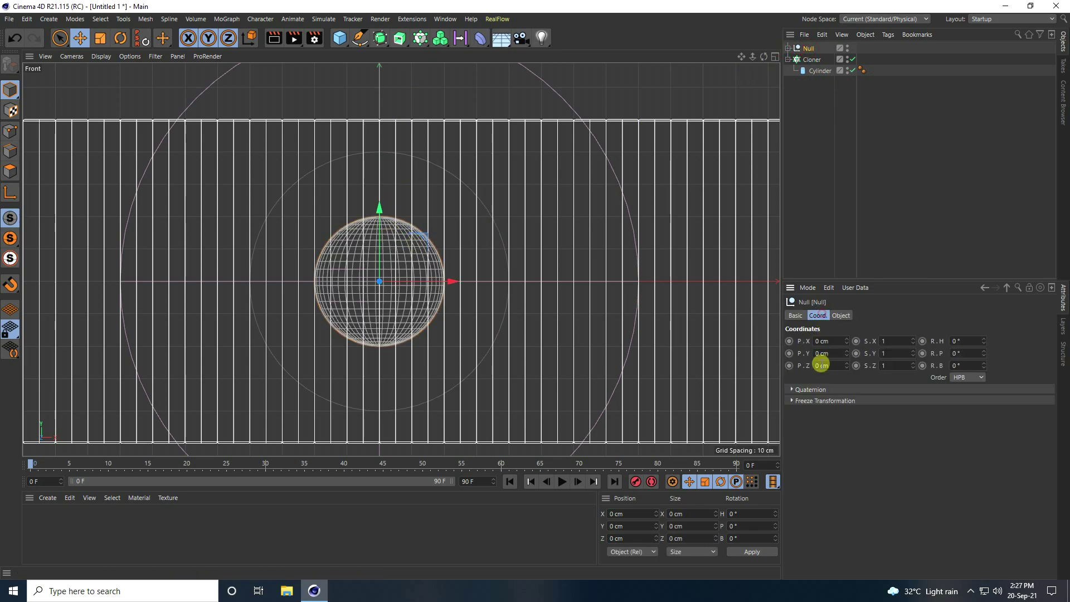
{"action": "left_click_drag", "start_coordinate": [380, 212], "coordinate": [534, 289]}
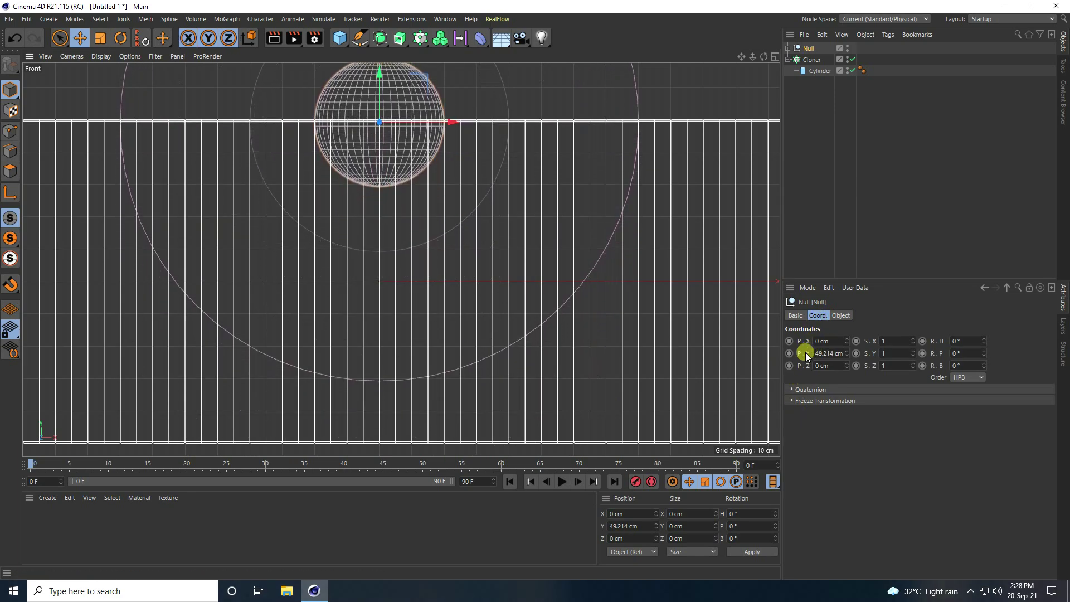
{"action": "double_click", "coordinate": [827, 354]}
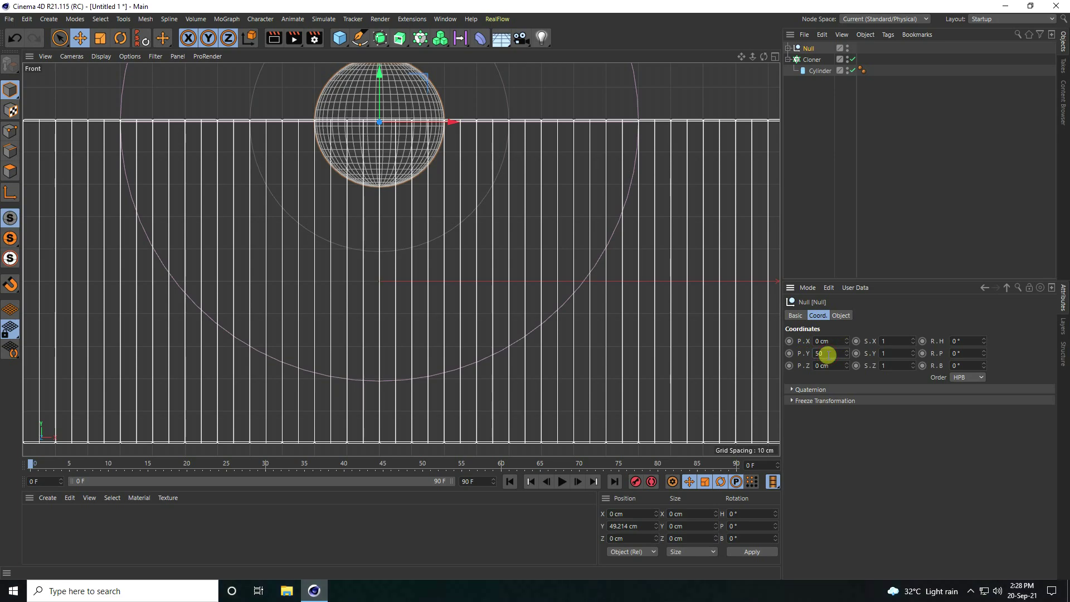
{"action": "type", "text": "50"}
{"action": "key", "text": "Return"}
{"action": "scroll", "coordinate": [543, 336], "scroll_direction": "down", "scroll_amount": 4}
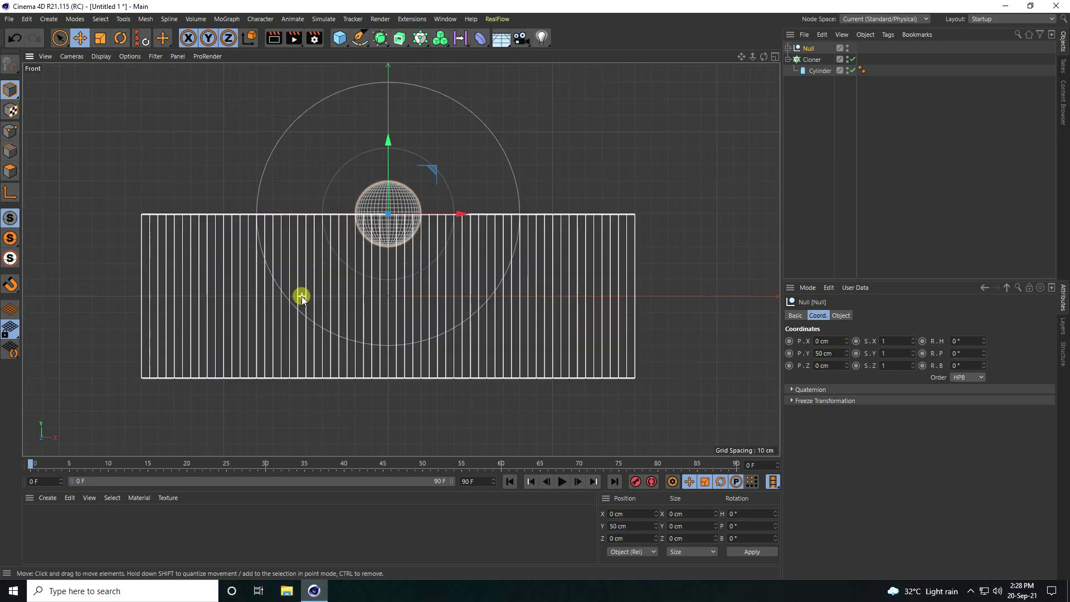
{"action": "left_click_drag", "start_coordinate": [466, 215], "coordinate": [635, 219]}
{"action": "double_click", "coordinate": [829, 341]}
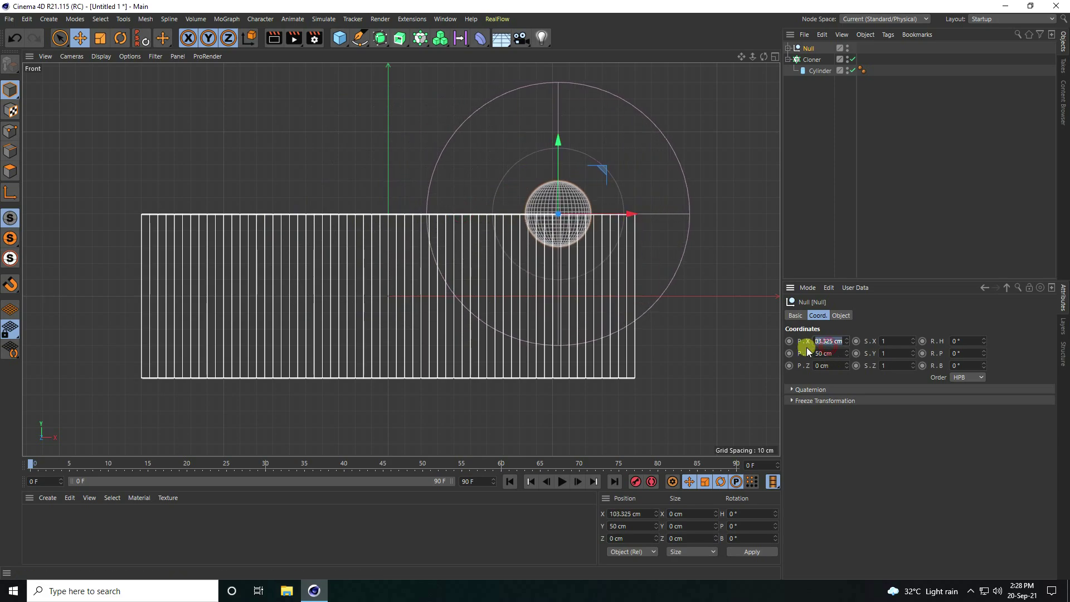
{"action": "type", "text": "100"}
{"action": "key", "text": "Return"}
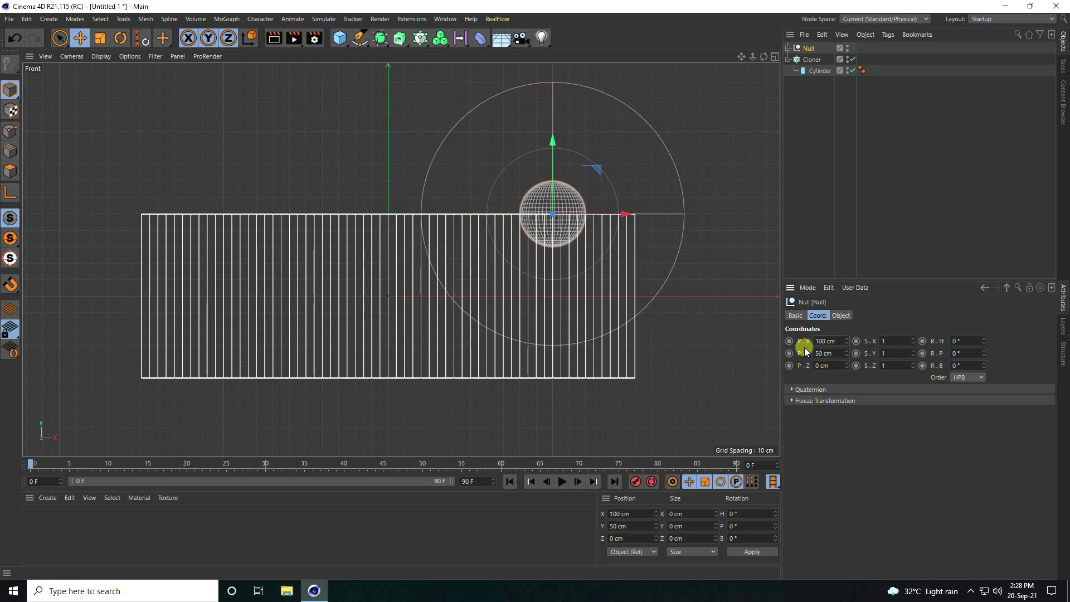
{"action": "middle_click", "coordinate": [380, 212]}
{"action": "middle_click", "coordinate": [305, 193]}
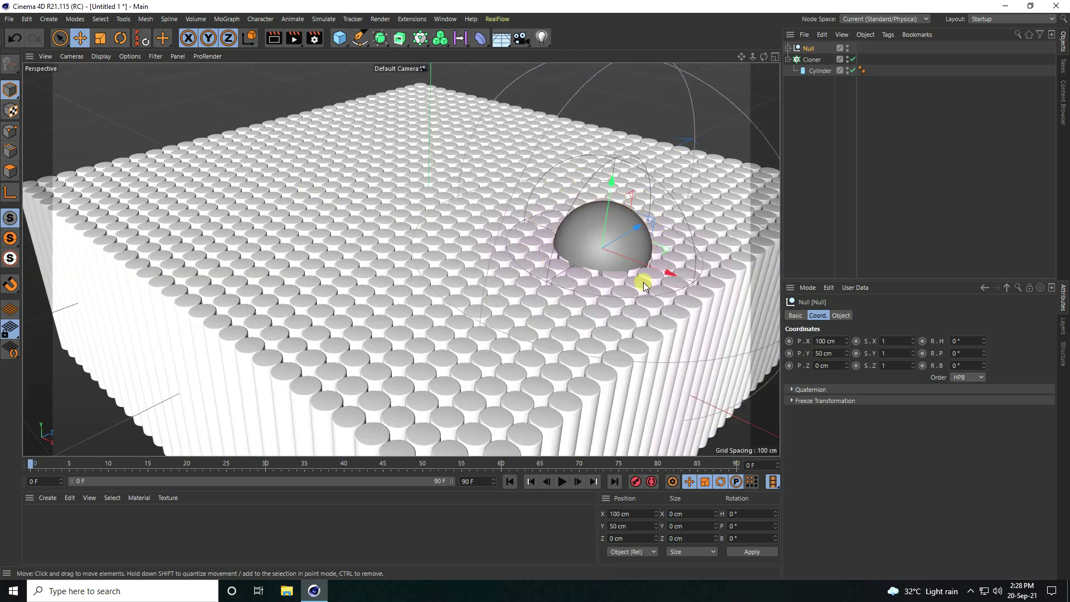
- Re-enable Position on the Plain effector with a P.Y offset of -50 cm
{"action": "left_click_drag", "start_coordinate": [620, 258], "coordinate": [518, 287], "text": "alt"}
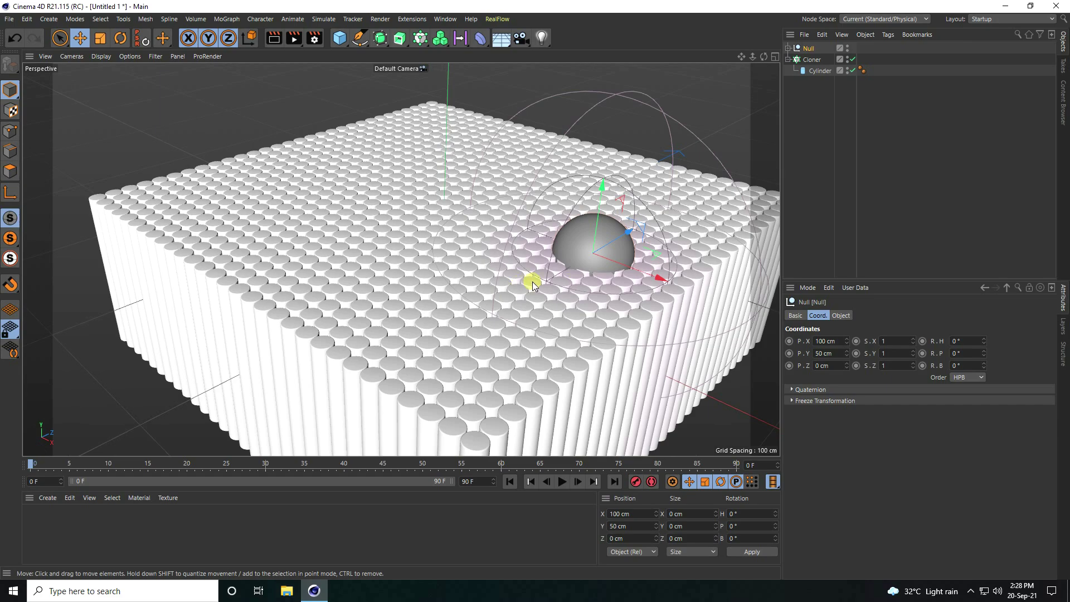
{"action": "left_click", "coordinate": [788, 49]}
{"action": "left_click", "coordinate": [814, 59]}
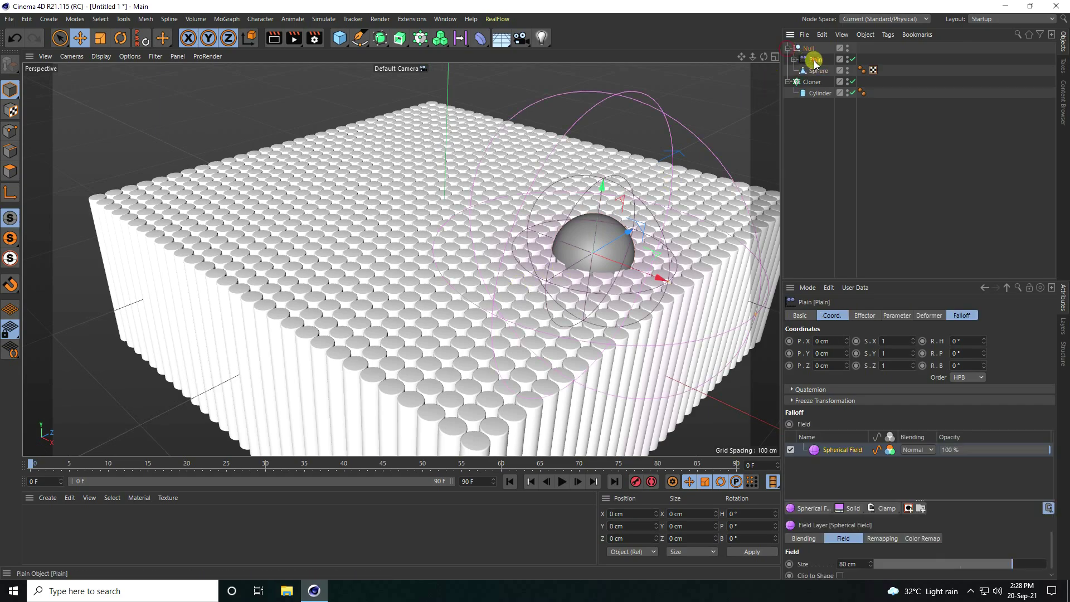
{"action": "left_click", "coordinate": [863, 315]}
{"action": "left_click", "coordinate": [894, 316]}
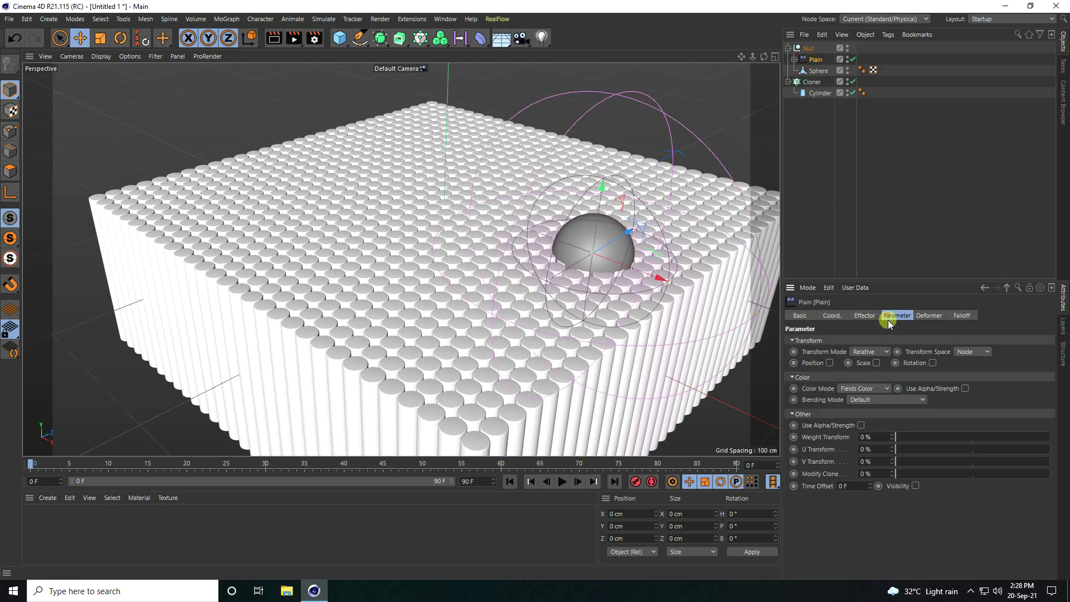
{"action": "left_click", "coordinate": [829, 362]}
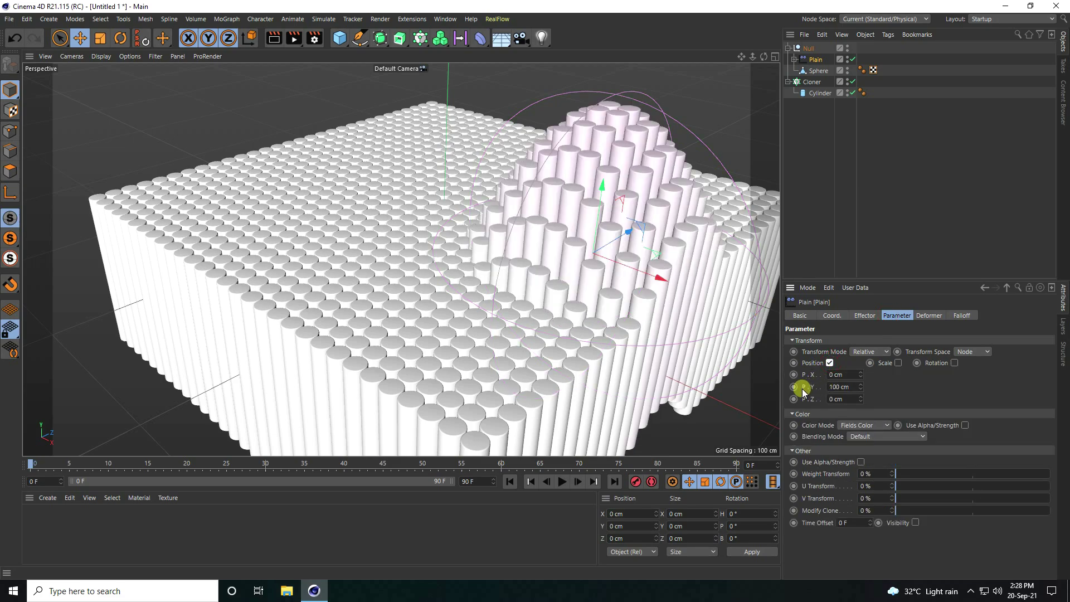
{"action": "left_click_drag", "start_coordinate": [861, 386], "coordinate": [857, 386]}
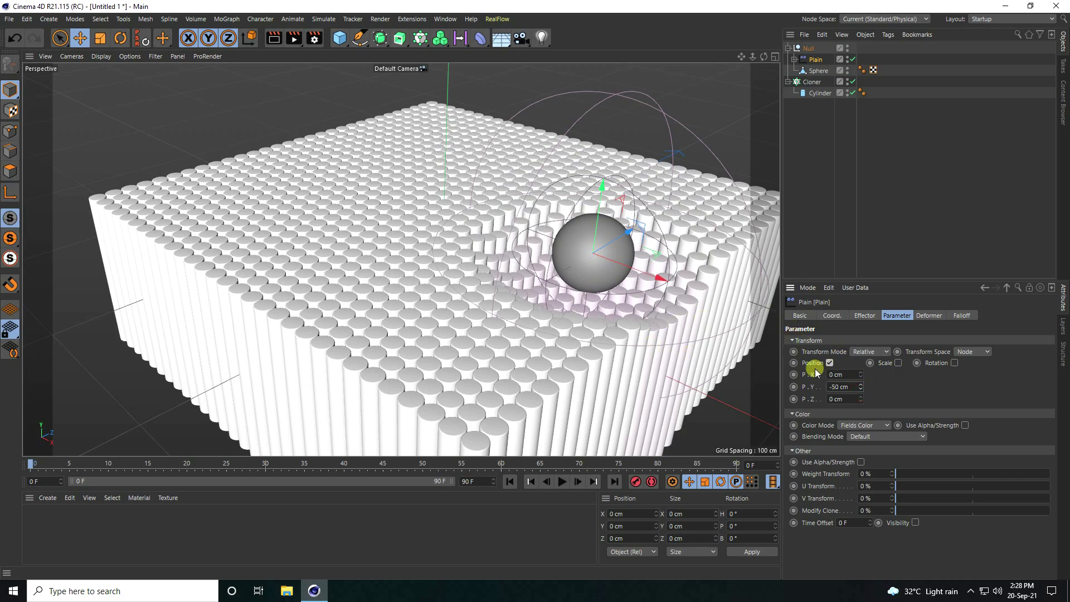
- Enable uniform Scale on the Plain effector with a value of -1
{"action": "left_click", "coordinate": [899, 364]}
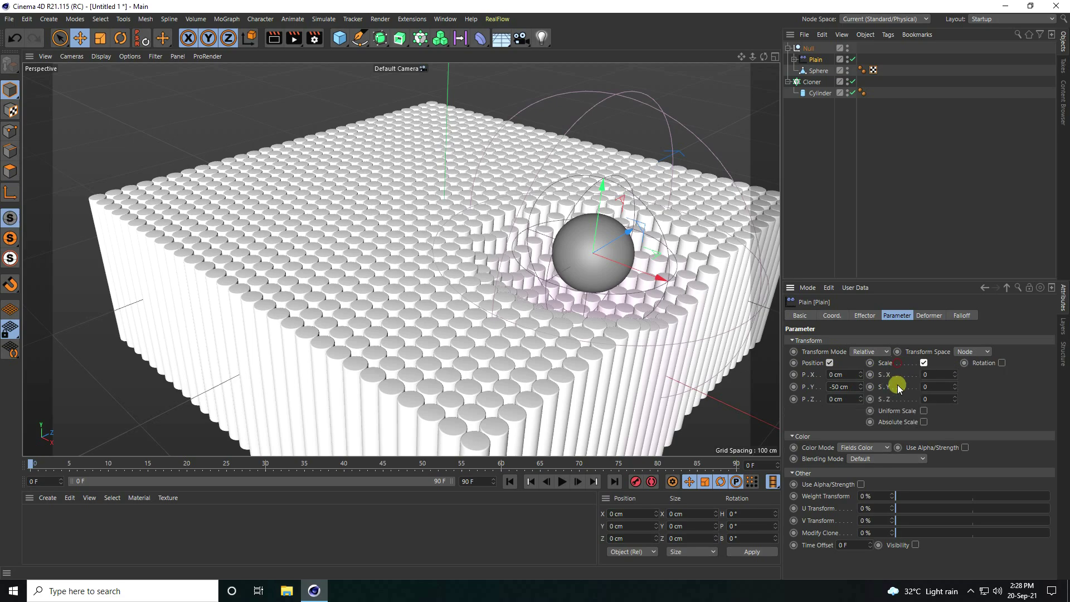
{"action": "left_click", "coordinate": [924, 410]}
{"action": "left_click", "coordinate": [944, 375]}
{"action": "type", "text": "-"}
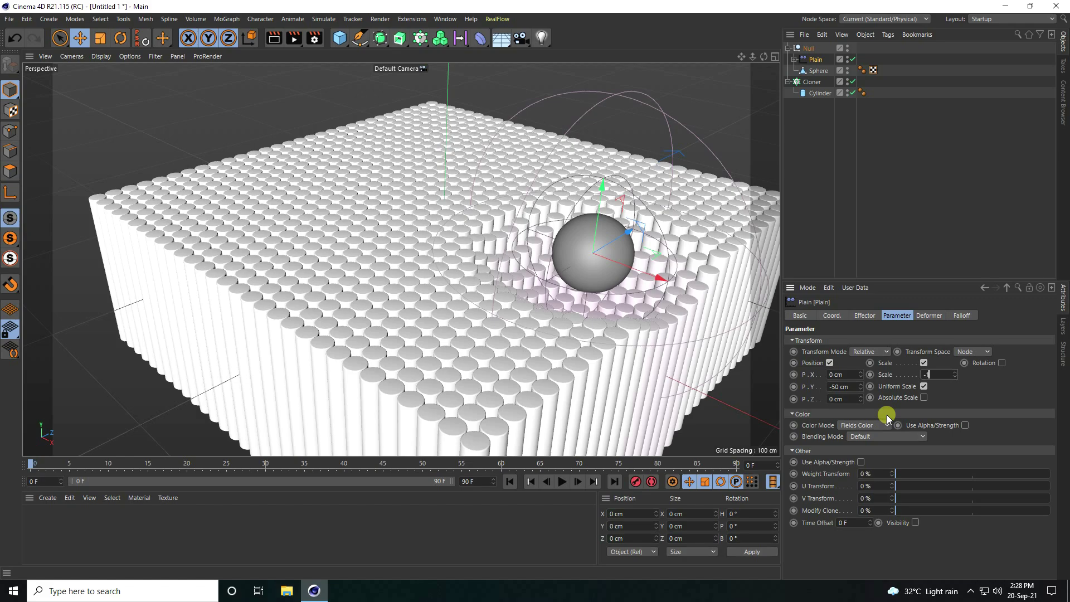
{"action": "type", "text": "1"}
{"action": "key", "text": "Return"}
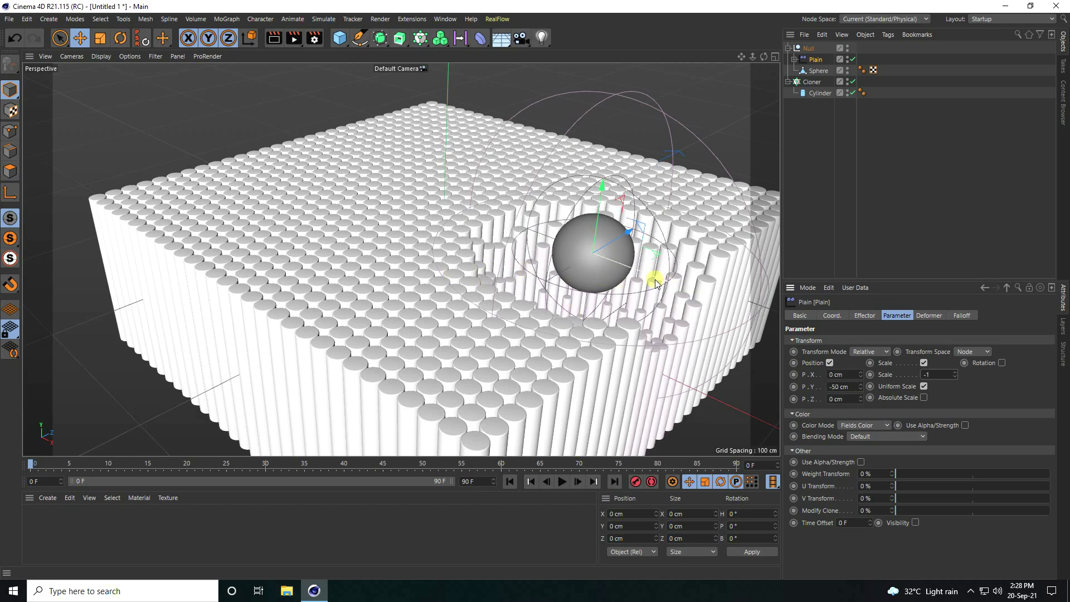
{"action": "scroll", "coordinate": [629, 268], "scroll_direction": "up", "scroll_amount": 5}
{"action": "left_click_drag", "start_coordinate": [628, 269], "coordinate": [566, 327], "text": "alt"}
- Select the Null and drag its axis toward the grid centre in Axis mode
{"action": "mouse_move", "coordinate": [559, 301]}
{"action": "right_mouse_down", "text": "alt"}
{"action": "mouse_move", "coordinate": [516, 334]}
{"action": "mouse_move", "coordinate": [540, 309]}
{"action": "right_mouse_up", "text": "alt"}
{"action": "left_click_drag", "start_coordinate": [540, 309], "coordinate": [558, 275], "text": "alt"}
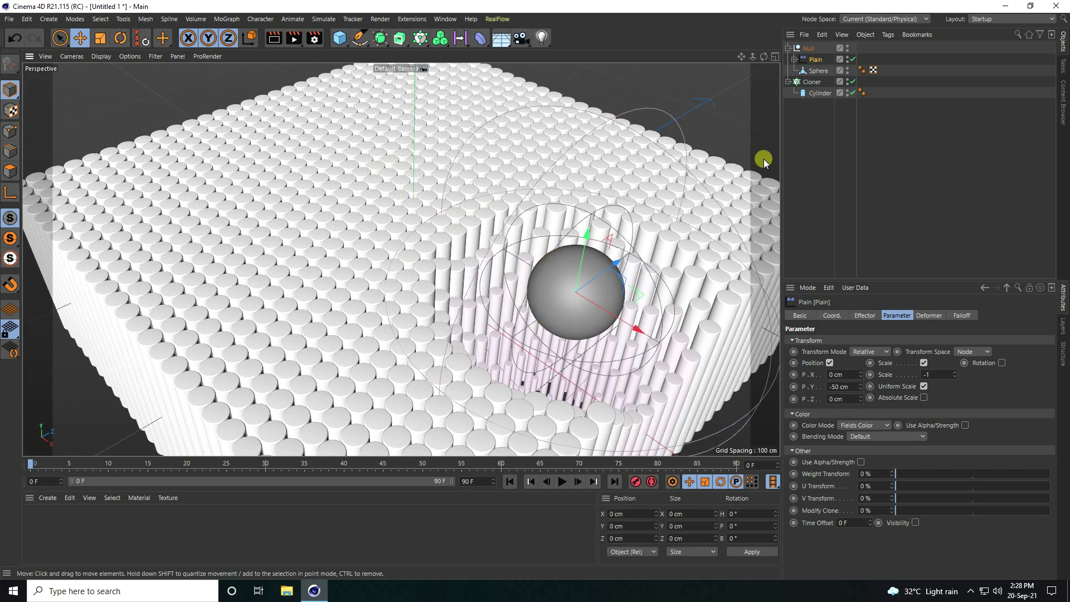
{"action": "left_click", "coordinate": [808, 49]}
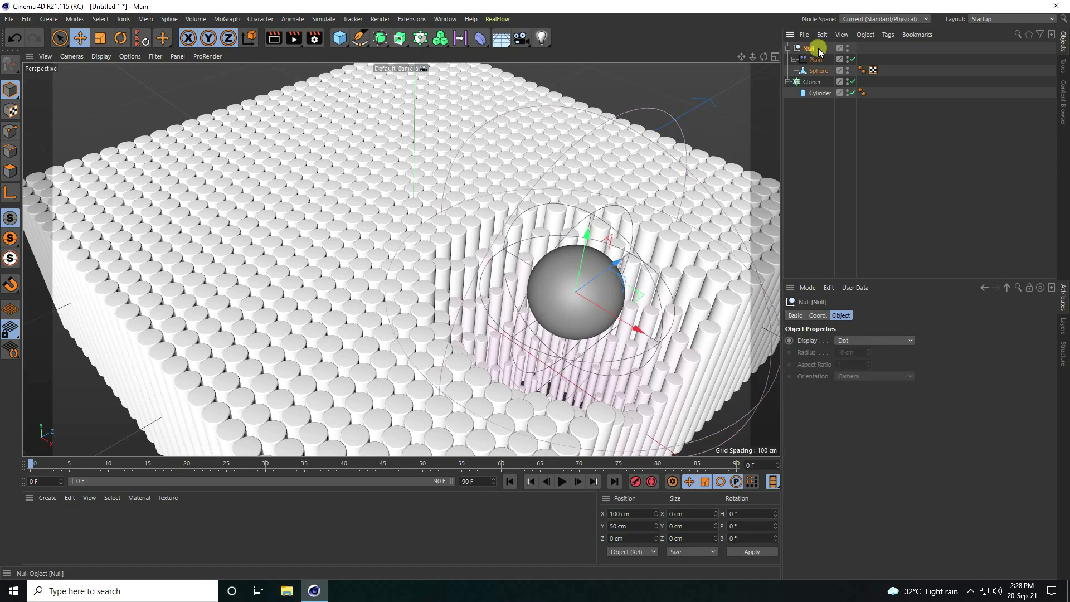
{"action": "middle_click_drag", "start_coordinate": [357, 216], "coordinate": [379, 232], "text": "alt"}
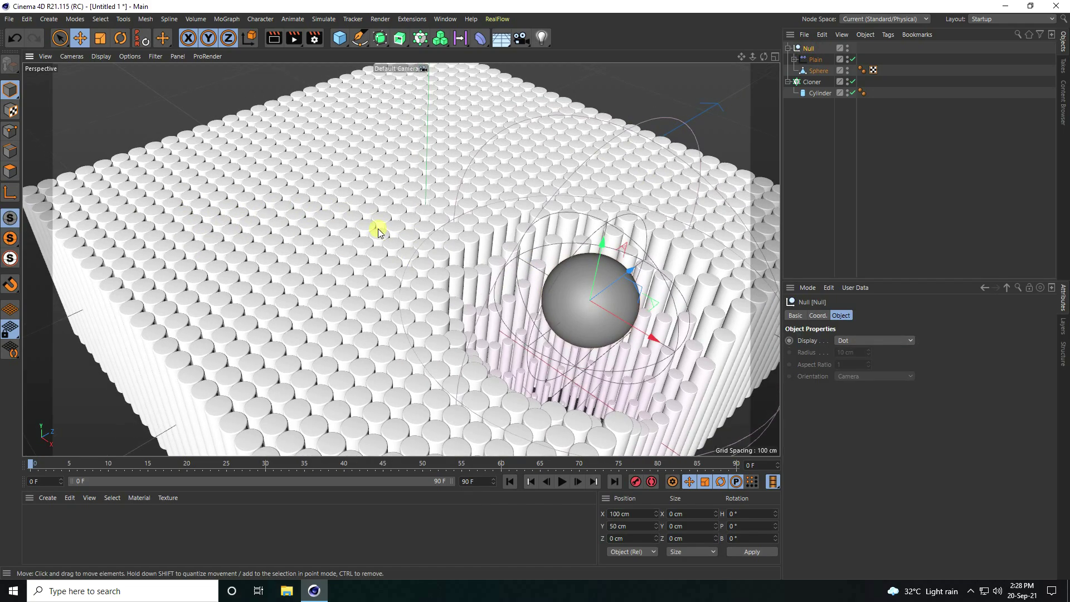
{"action": "left_click", "coordinate": [12, 192]}
{"action": "left_click_drag", "start_coordinate": [573, 311], "coordinate": [480, 247]}
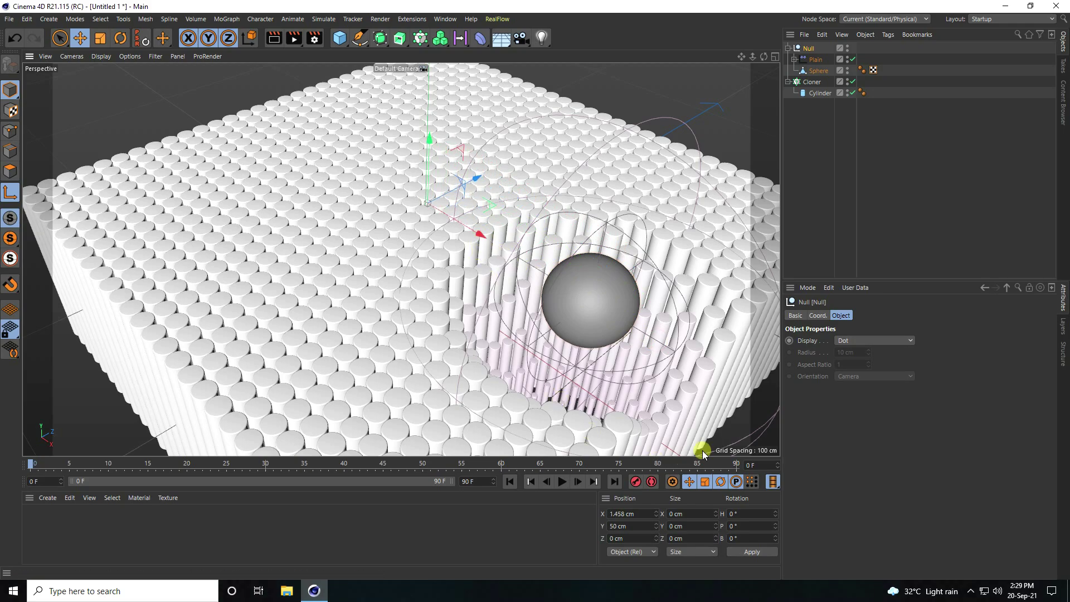
- In the Top view, set the Null's P.X to 0 cm
{"action": "middle_click", "coordinate": [505, 319]}
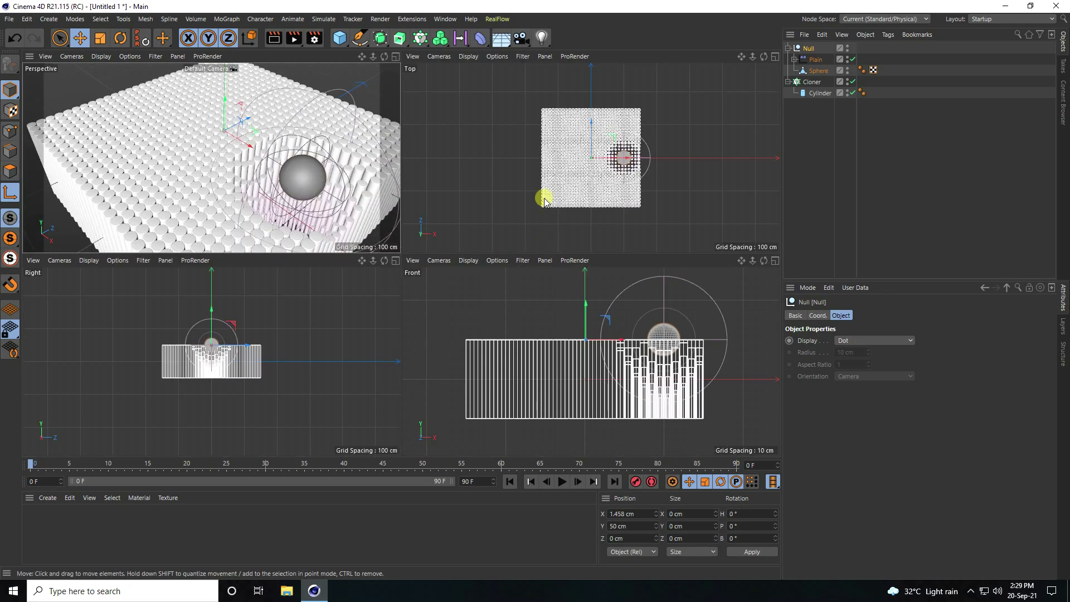
{"action": "middle_click", "coordinate": [544, 199]}
{"action": "scroll", "coordinate": [392, 277], "scroll_direction": "up", "scroll_amount": 5}
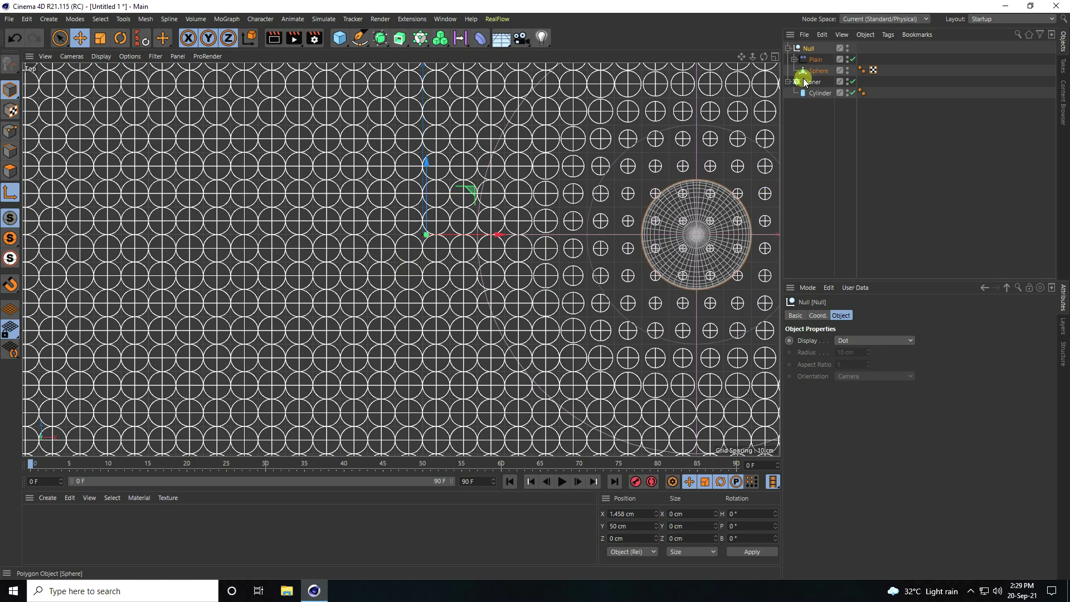
{"action": "left_click", "coordinate": [818, 315]}
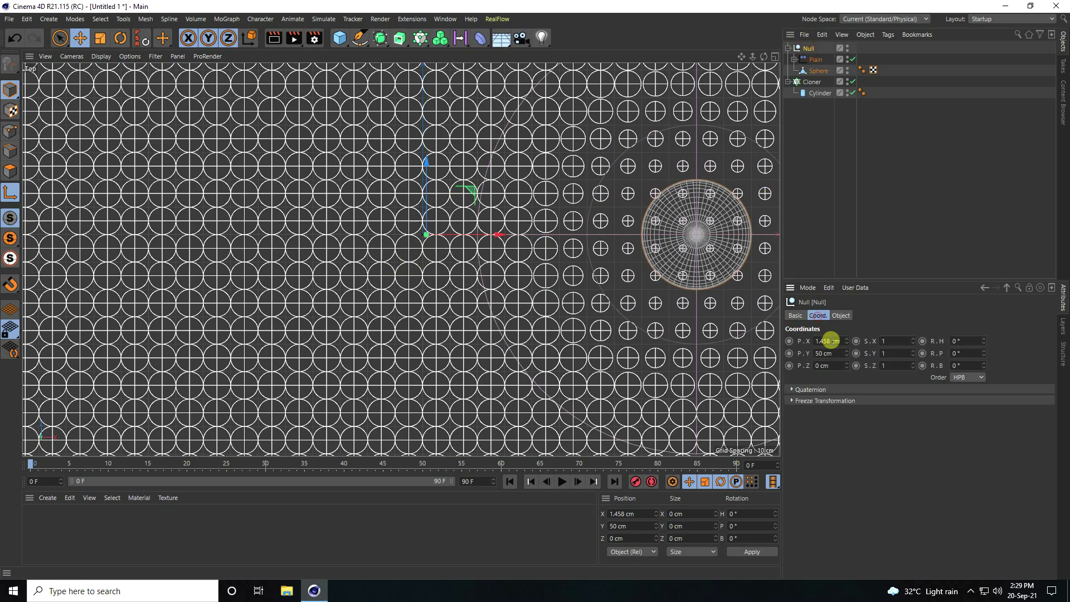
{"action": "type", "text": "0"}
{"action": "key", "text": "Return"}
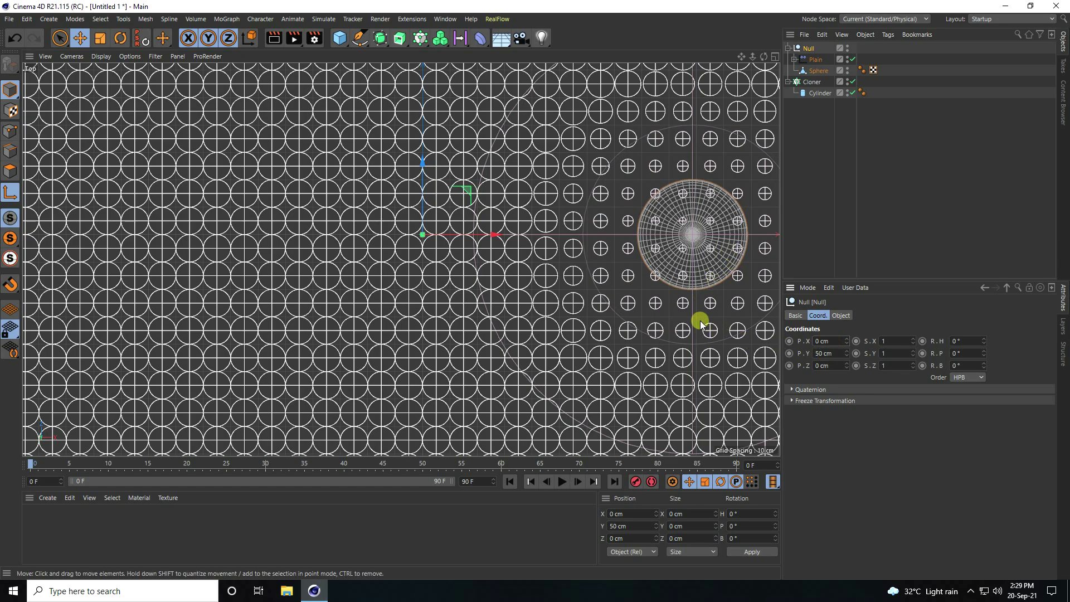
{"action": "middle_click", "coordinate": [574, 270]}
{"action": "middle_click", "coordinate": [322, 146]}
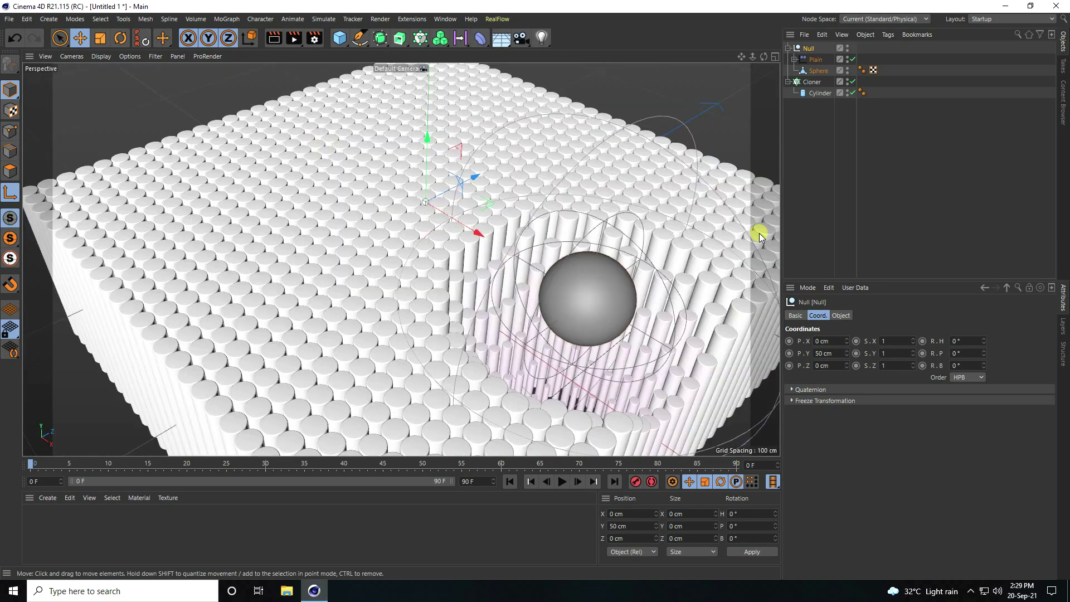
- Leave Axis mode and rotate the Null's heading to about 10.92°
{"action": "left_click", "coordinate": [11, 194]}
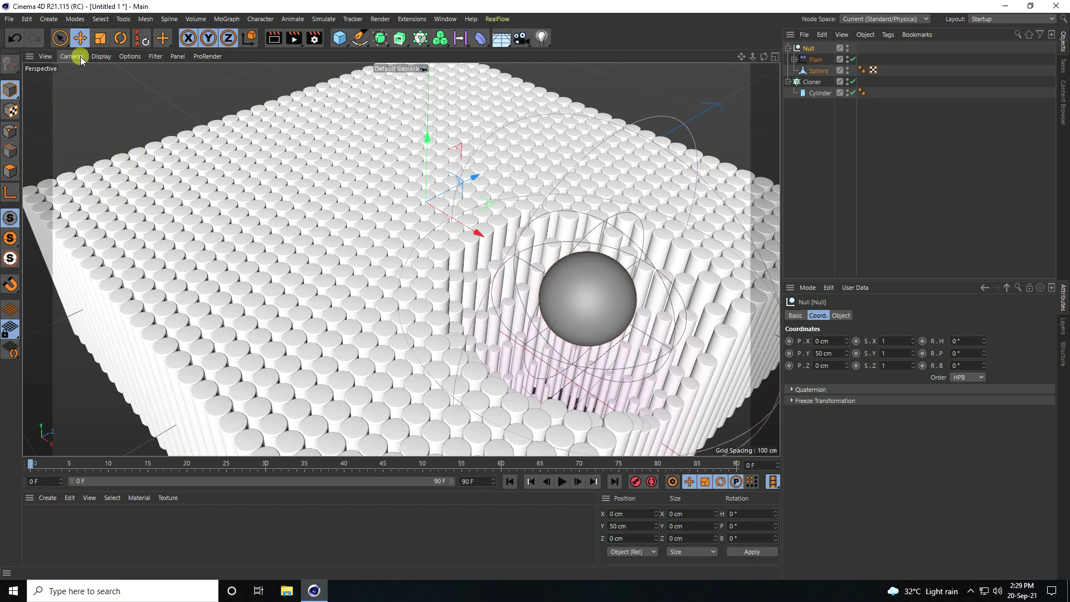
{"action": "left_click", "coordinate": [81, 38]}
{"action": "scroll", "coordinate": [335, 179], "scroll_direction": "down", "scroll_amount": 2}
{"action": "scroll", "coordinate": [399, 172], "scroll_direction": "up", "scroll_amount": 2}
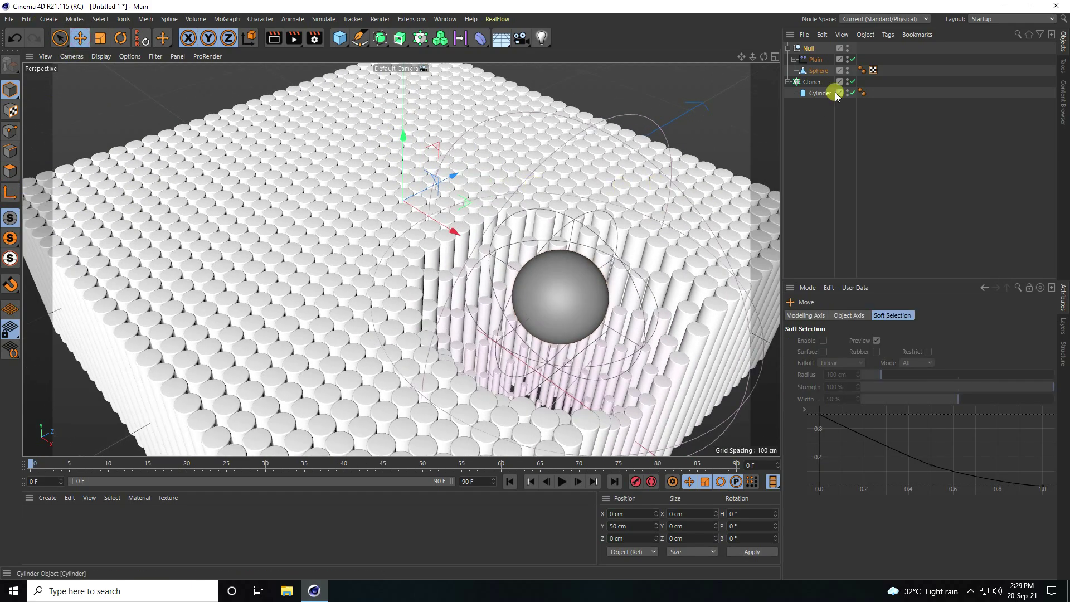
{"action": "left_click", "coordinate": [806, 48]}
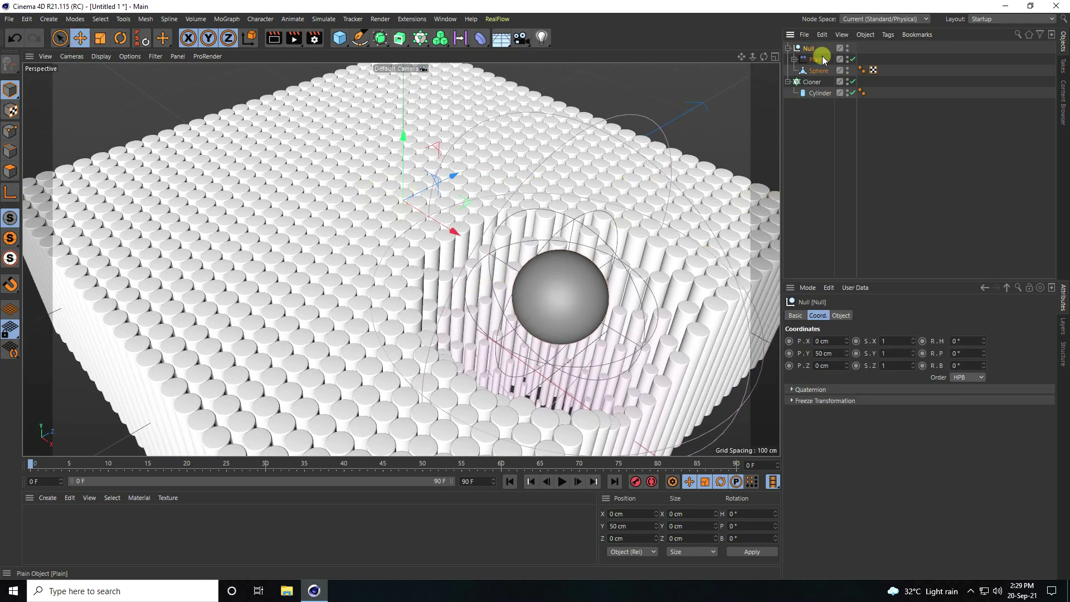
{"action": "left_click", "coordinate": [120, 39]}
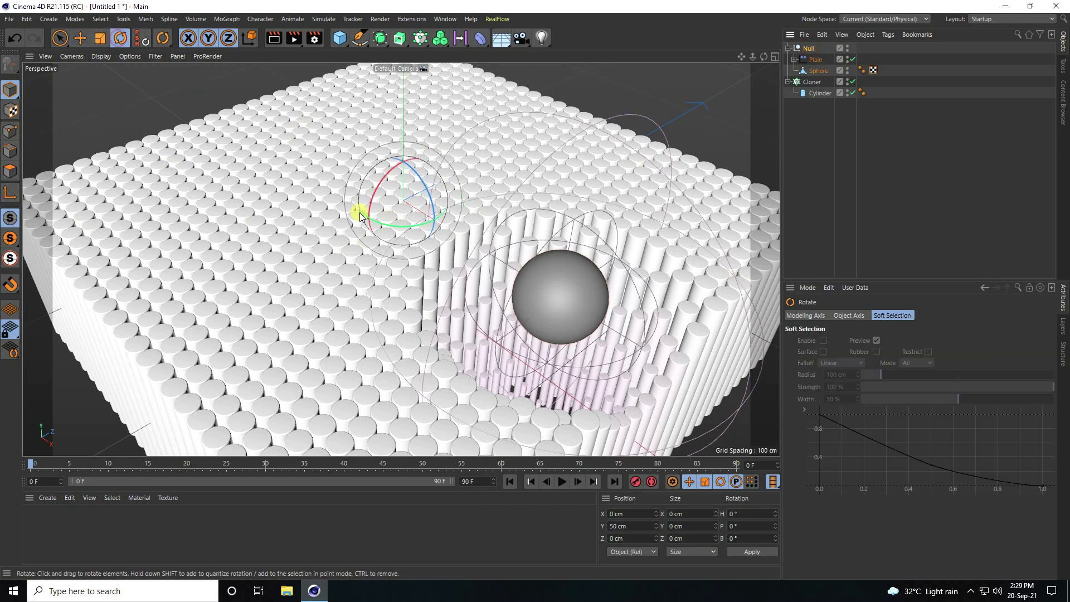
{"action": "left_click_drag", "start_coordinate": [382, 219], "coordinate": [375, 262]}
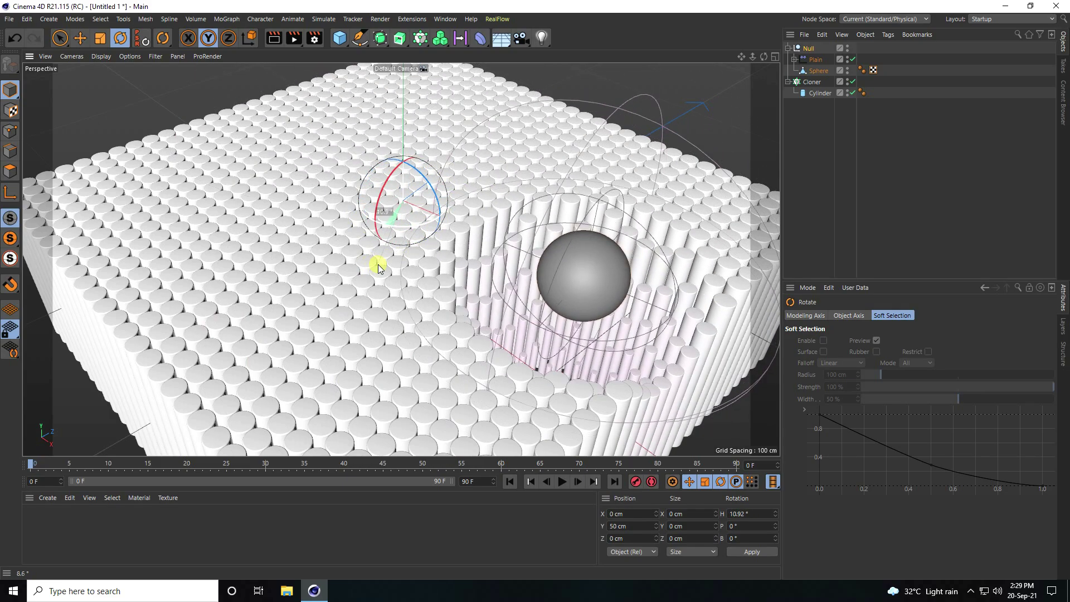
{"action": "double_click", "coordinate": [477, 481]}
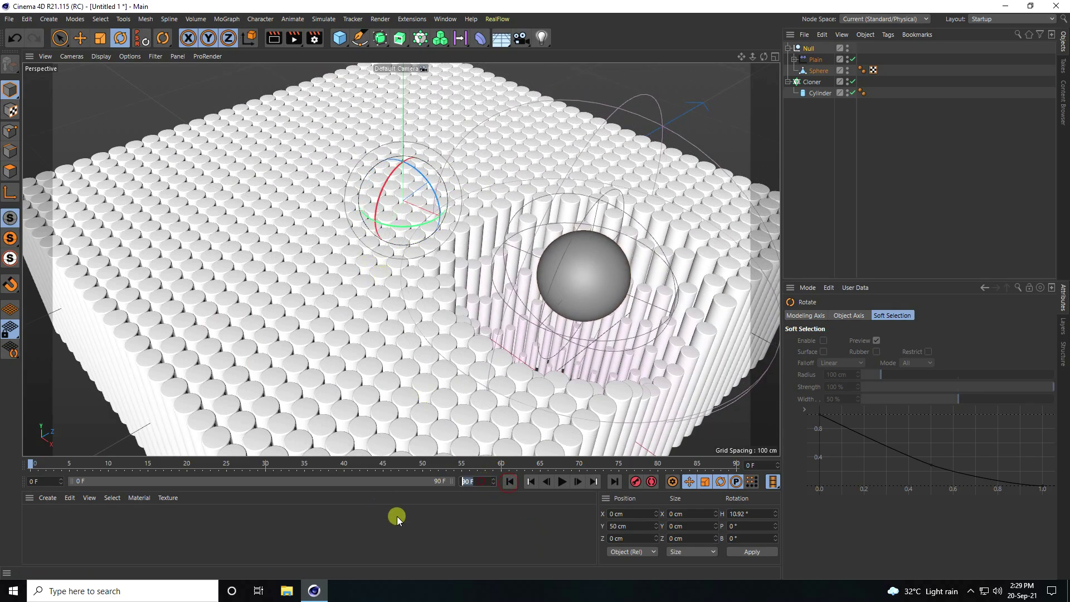
- Extend the scene's maximum frame and the preview range to 200 frames
{"action": "type", "text": "2000"}
{"action": "key", "text": "Return"}
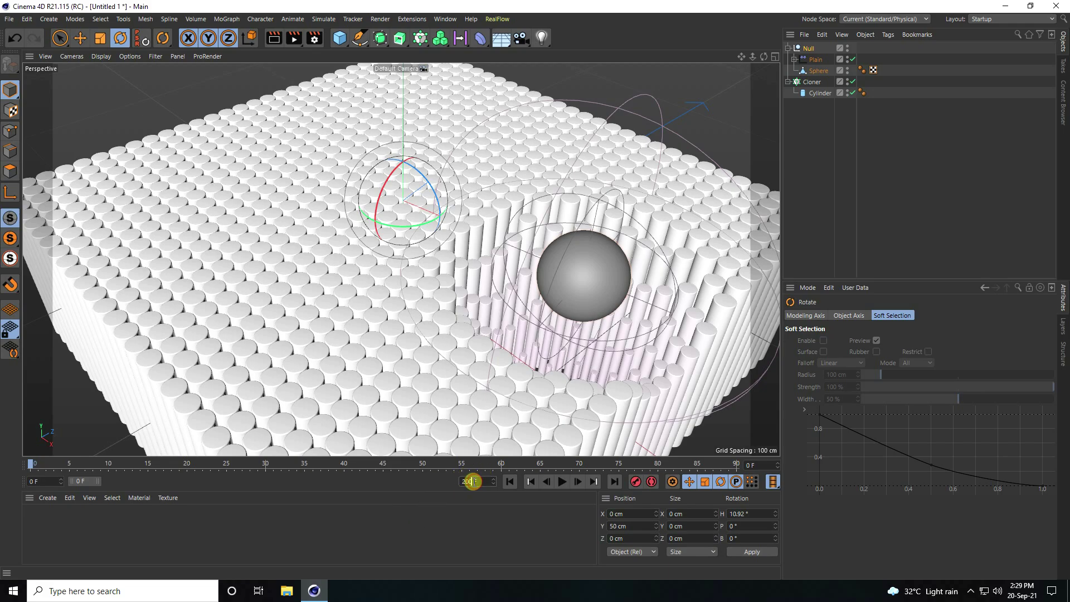
{"action": "key", "text": "Return"}
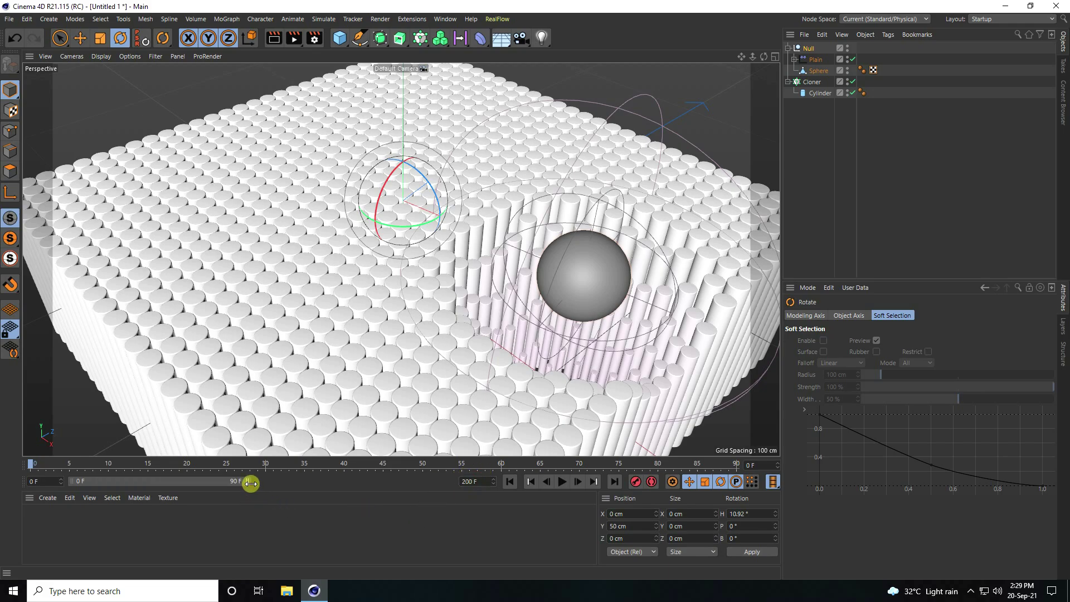
{"action": "left_click_drag", "start_coordinate": [251, 483], "coordinate": [597, 479]}
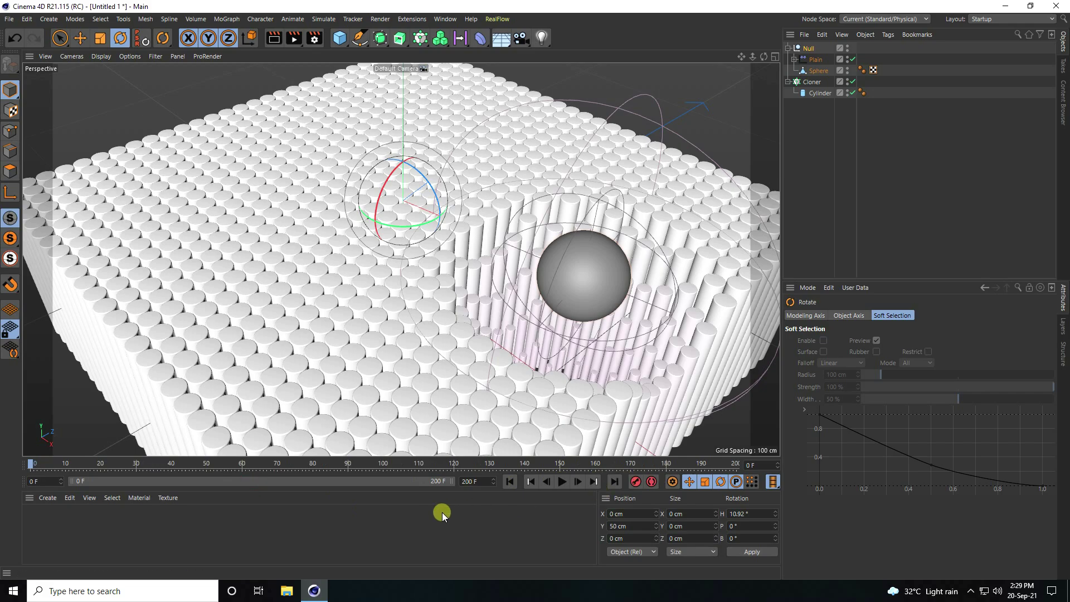
- Key the Null's heading at 0° on frame 0 and 360° on frame 200, then play the orbit
{"action": "left_click", "coordinate": [807, 50]}
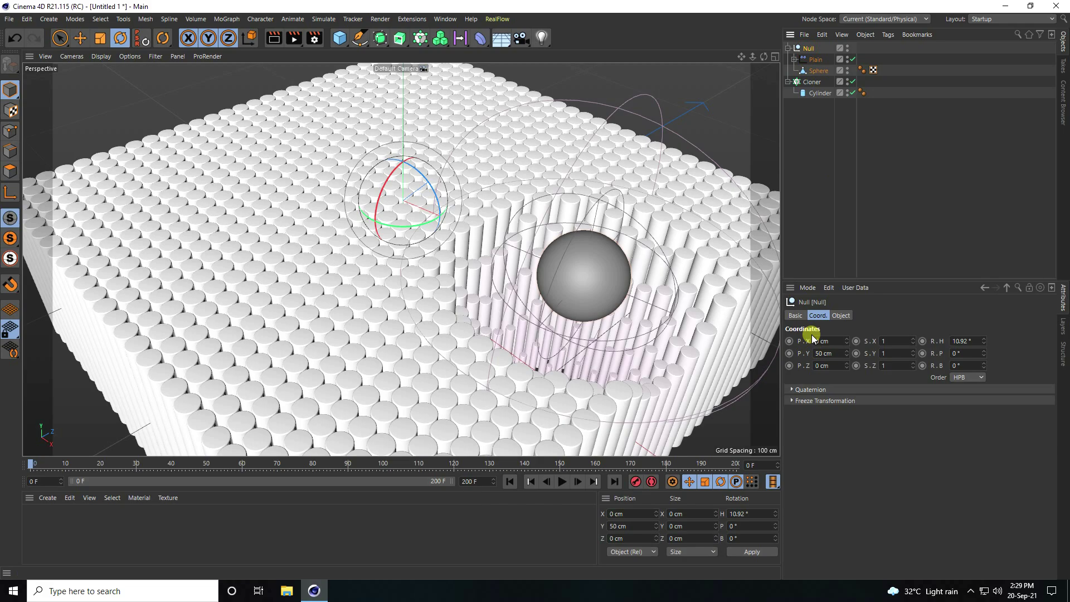
{"action": "left_click", "coordinate": [972, 341]}
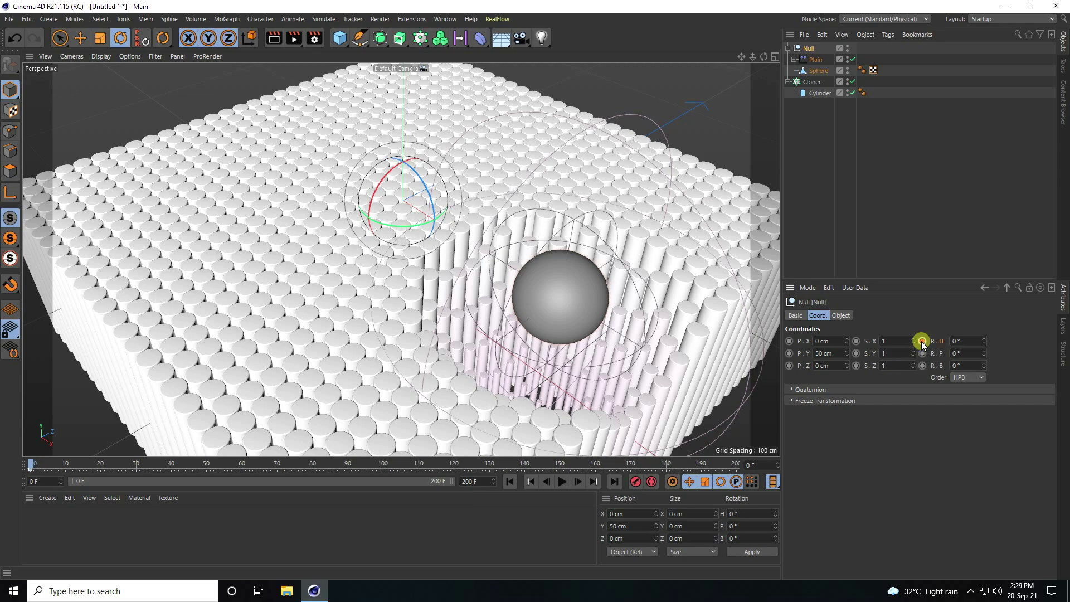
{"action": "left_click", "coordinate": [613, 480]}
{"action": "left_click", "coordinate": [966, 341]}
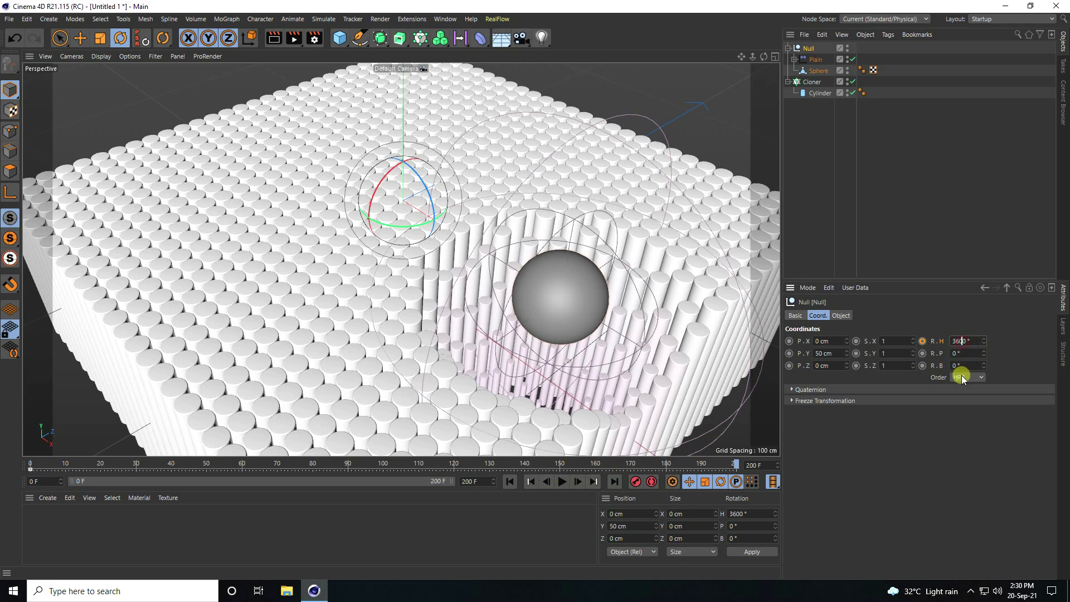
{"action": "left_click", "coordinate": [922, 341]}
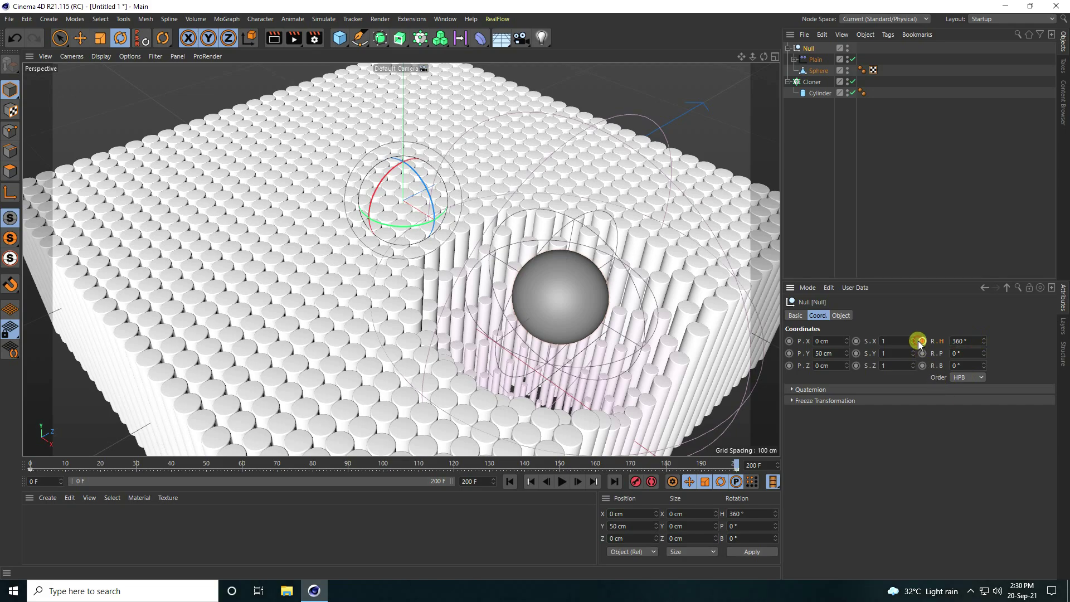
{"action": "left_click", "coordinate": [507, 480]}
{"action": "left_click", "coordinate": [562, 481]}
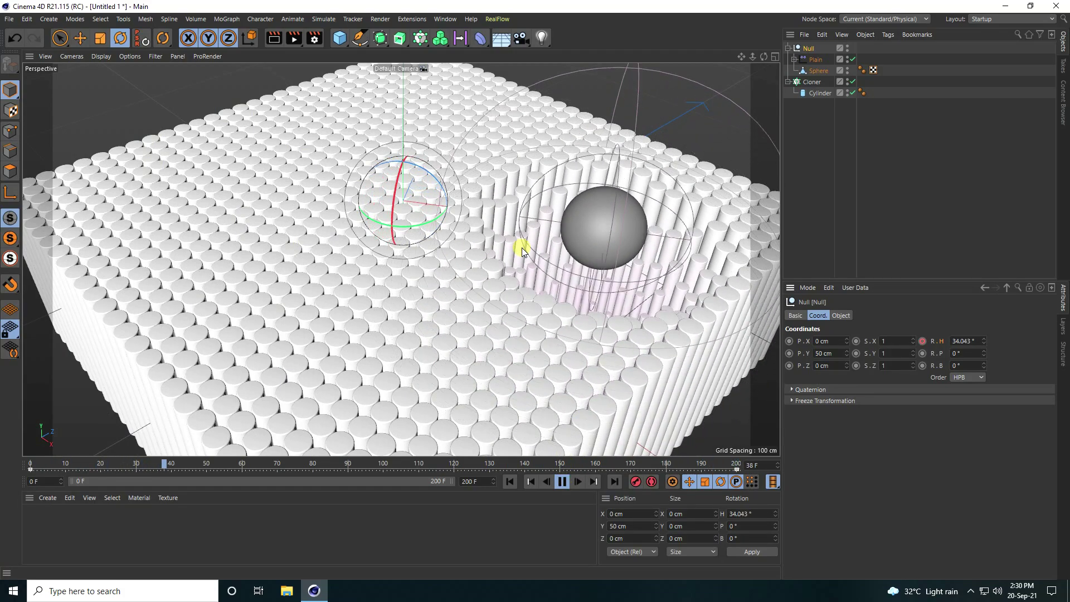
{"action": "left_click", "coordinate": [562, 482]}
- Tick Invert in the Spherical Field's Remapping settings and play back the orbiting cluster
{"action": "left_click", "coordinate": [509, 482]}
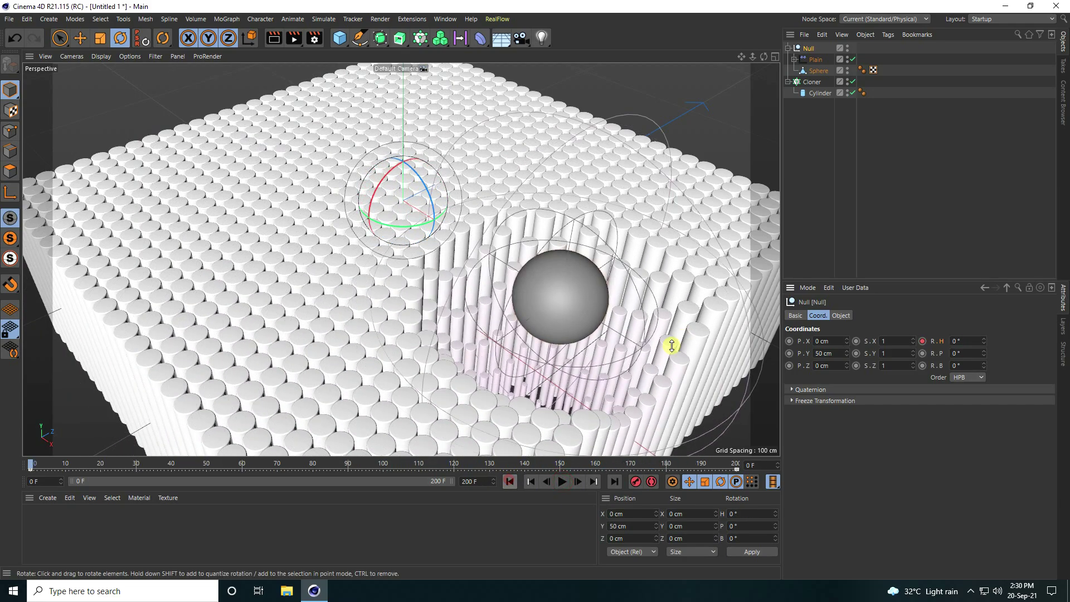
{"action": "left_click", "coordinate": [792, 59]}
{"action": "left_click", "coordinate": [827, 71]}
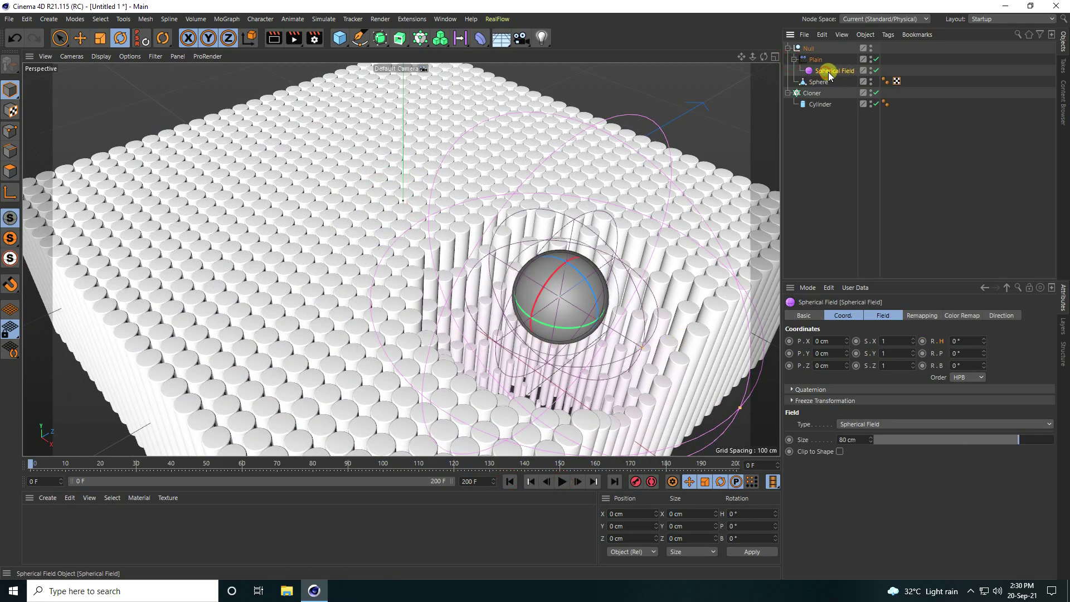
{"action": "left_click", "coordinate": [883, 317]}
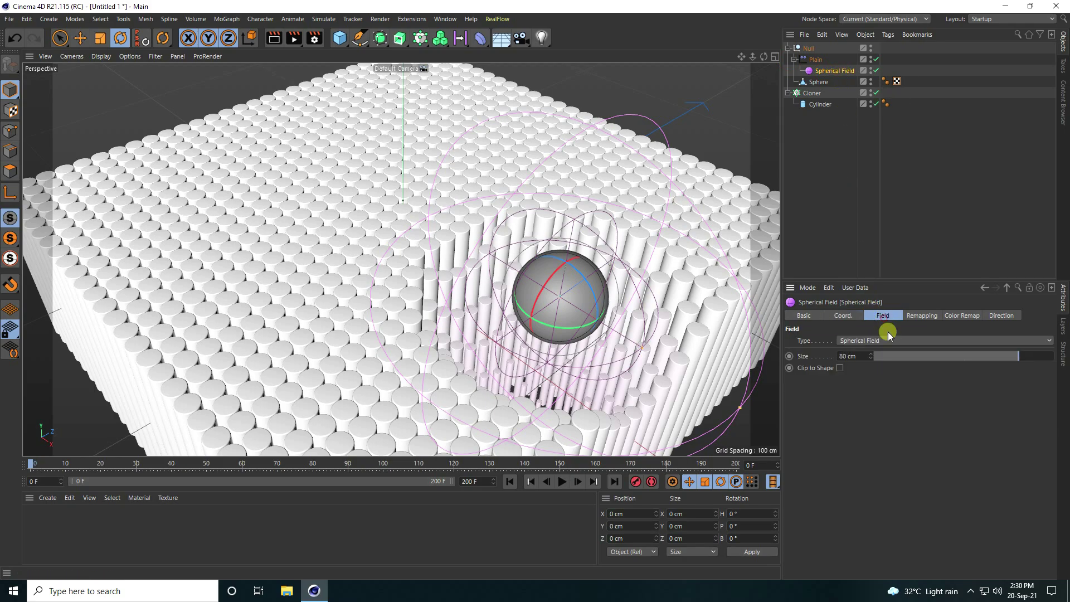
{"action": "left_click", "coordinate": [925, 318]}
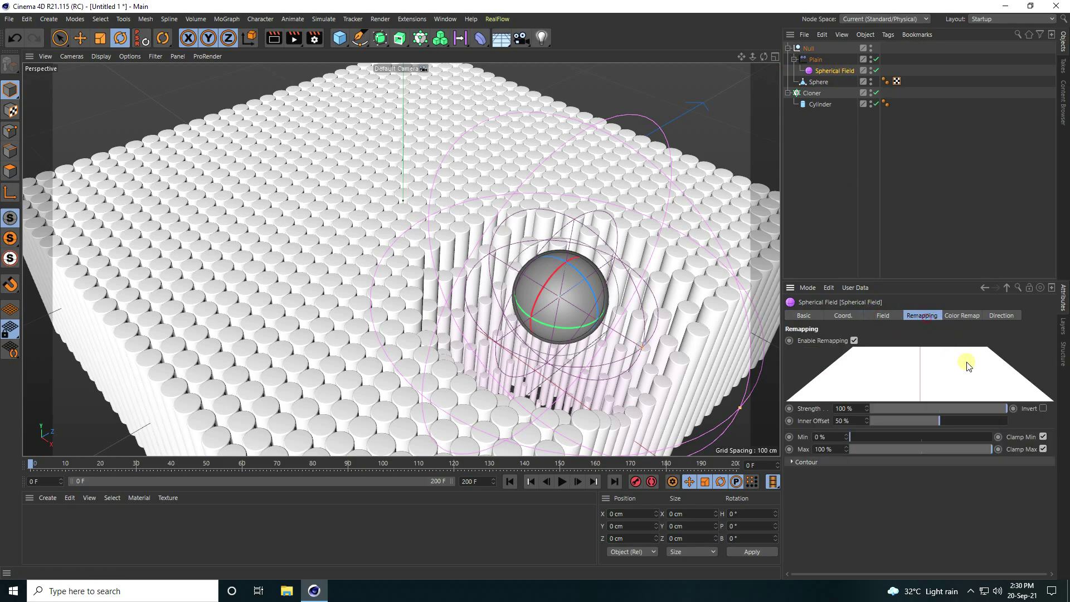
{"action": "left_click", "coordinate": [1043, 409]}
{"action": "left_click", "coordinate": [563, 481]}
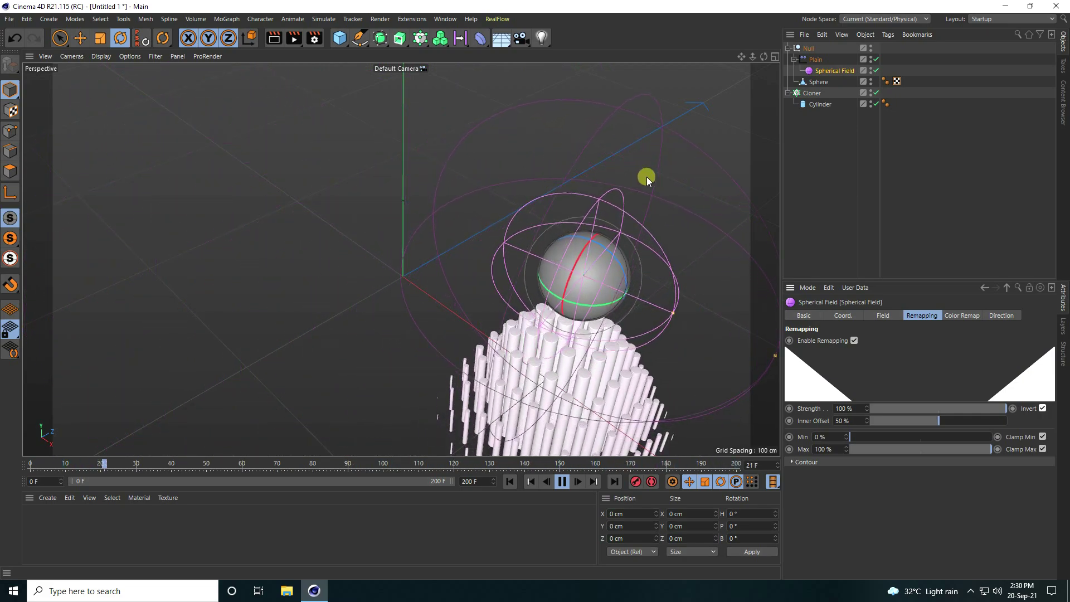
{"action": "left_click", "coordinate": [562, 482]}
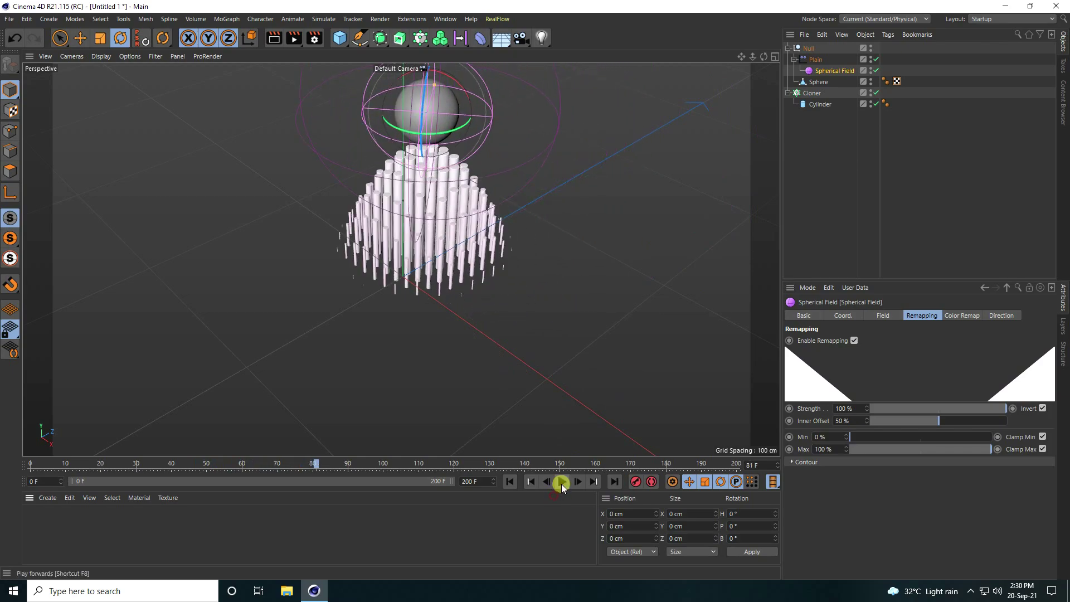
{"action": "left_click", "coordinate": [509, 481]}
{"action": "left_click", "coordinate": [343, 40]}
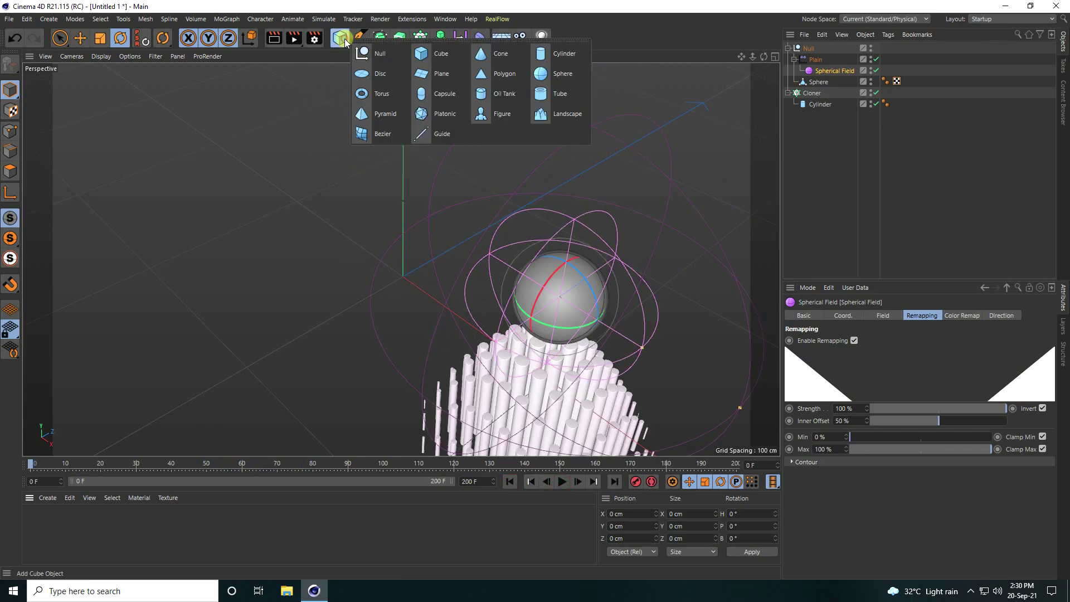
- Add a Cube primitive and turn the Spherical Field's inversion back off
{"action": "left_click", "coordinate": [438, 51]}
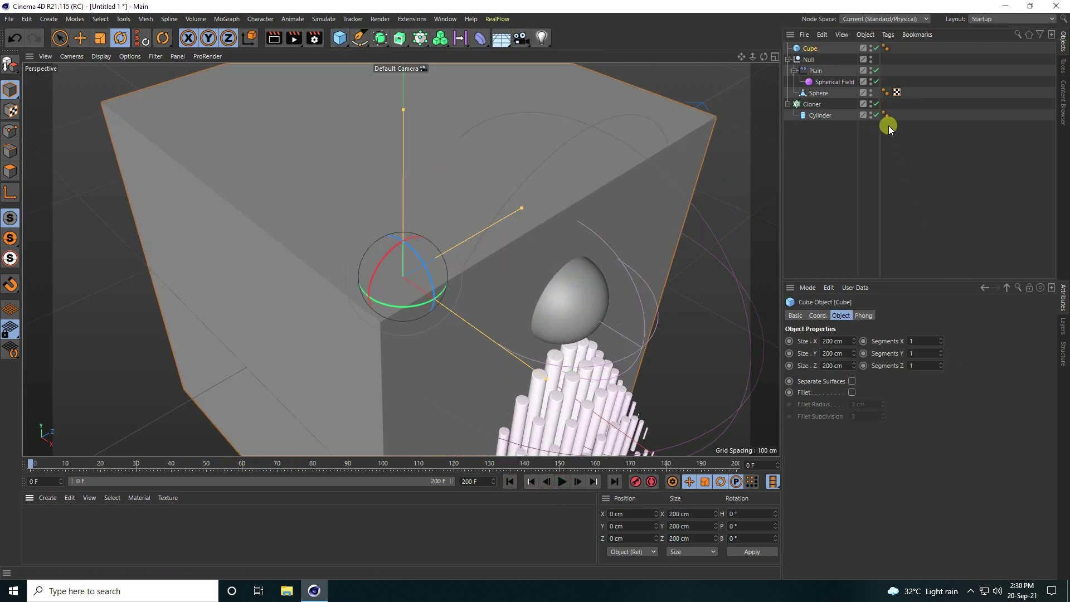
{"action": "left_click", "coordinate": [834, 82]}
{"action": "left_click", "coordinate": [1042, 408]}
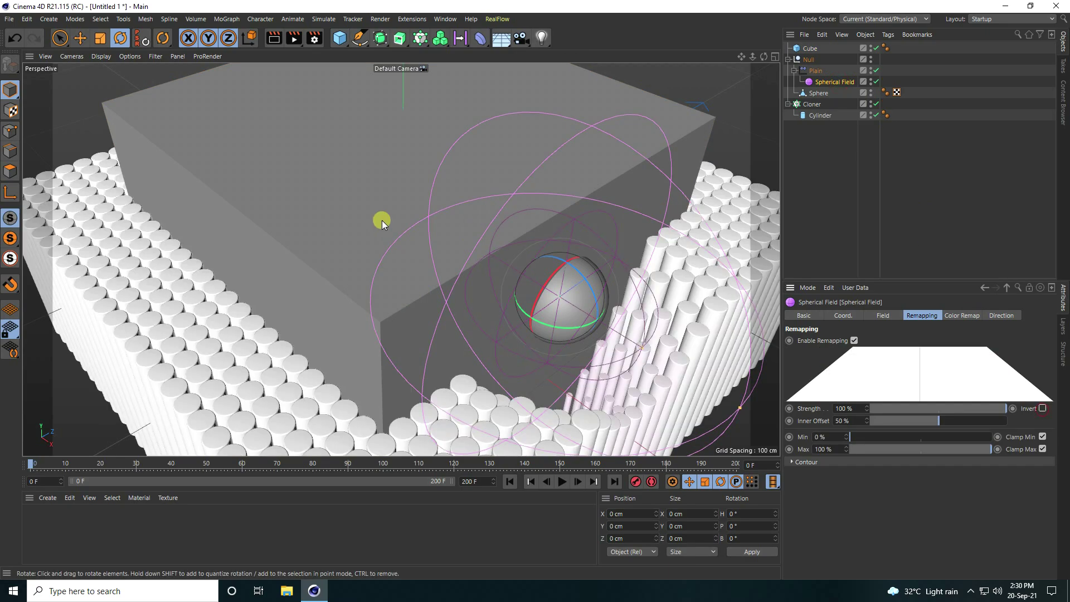
{"action": "scroll", "coordinate": [386, 215], "scroll_direction": "down", "scroll_amount": 2}
- Scale the cube up to 313.8 cm so it covers the whole cylinder grid
{"action": "left_click", "coordinate": [379, 203]}
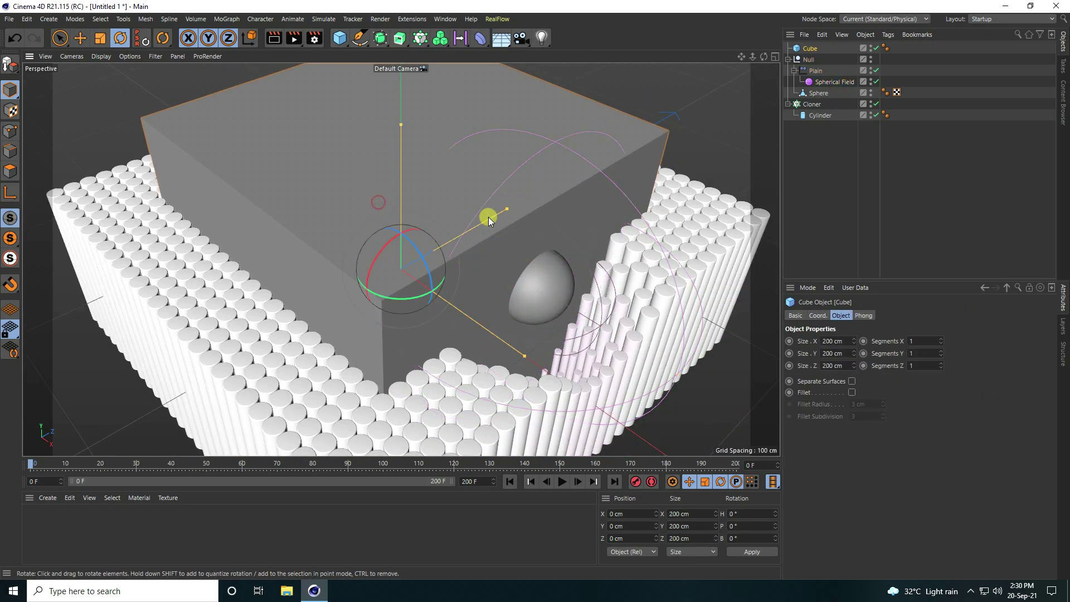
{"action": "middle_click", "coordinate": [462, 283]}
{"action": "middle_click", "coordinate": [530, 169]}
{"action": "left_click", "coordinate": [81, 38]}
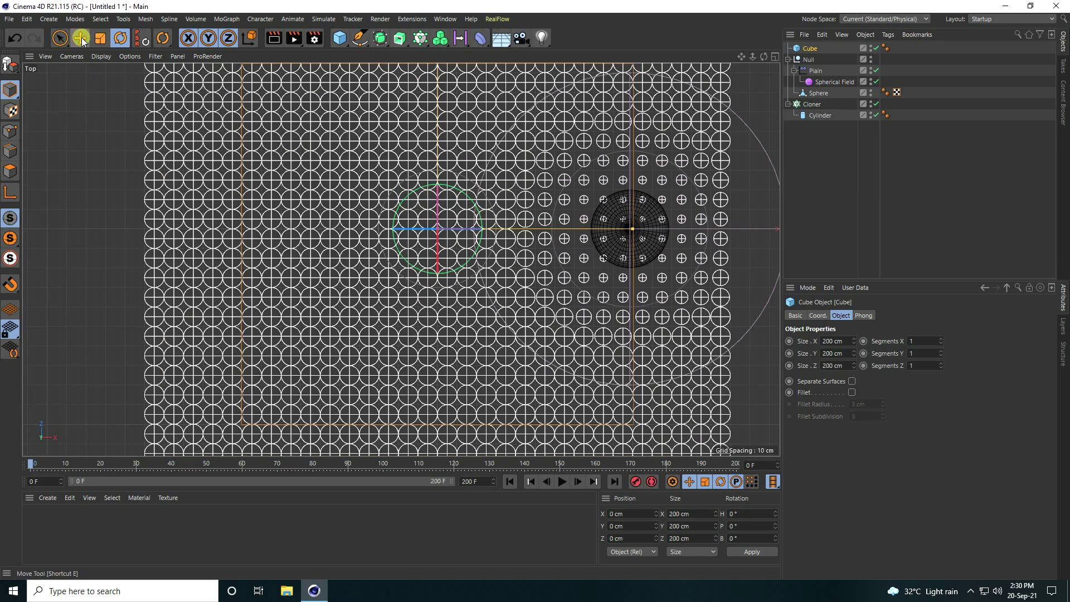
{"action": "left_click", "coordinate": [100, 38]}
{"action": "mouse_move", "coordinate": [481, 186]}
{"action": "left_mouse_down"}
{"action": "mouse_move", "coordinate": [638, 78]}
{"action": "mouse_move", "coordinate": [536, 292]}
{"action": "mouse_move", "coordinate": [480, 179]}
{"action": "left_mouse_up"}
{"action": "middle_click", "coordinate": [376, 167]}
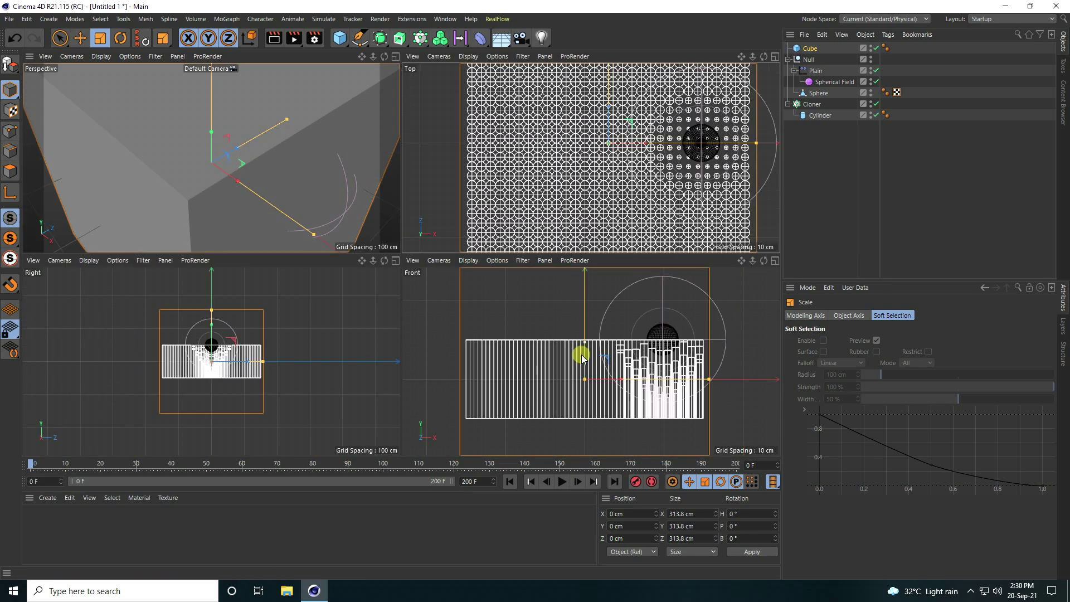
{"action": "middle_click", "coordinate": [582, 358]}
{"action": "left_click_drag", "start_coordinate": [346, 263], "coordinate": [379, 254]}
{"action": "key", "text": "ctrl+z"}
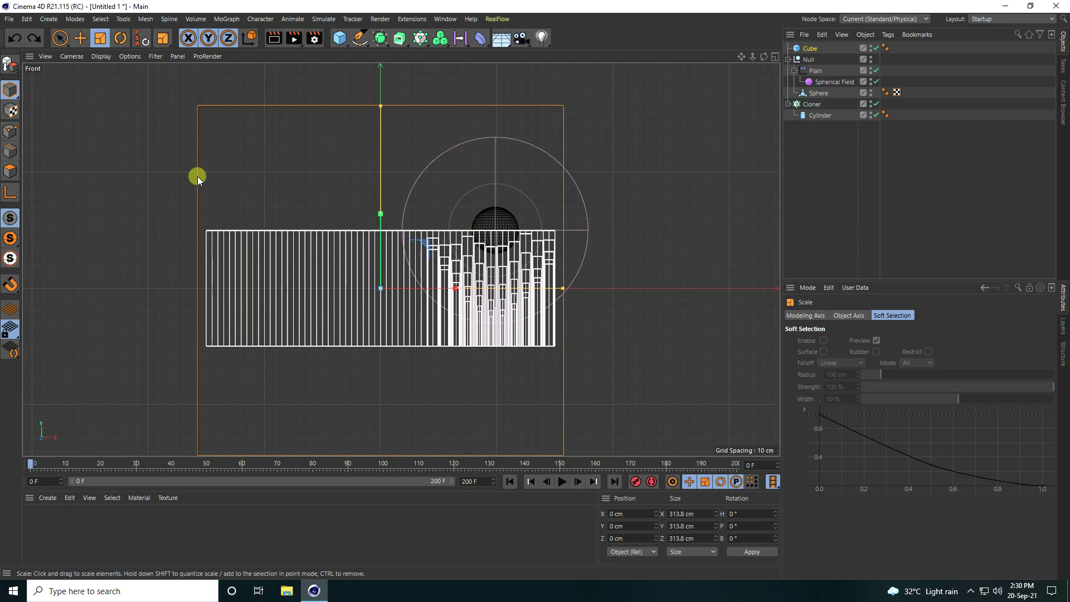
- Make the cube editable, flatten it to about 19 cm and lower it to -48 cm
{"action": "left_click", "coordinate": [11, 65]}
{"action": "left_click_drag", "start_coordinate": [377, 205], "coordinate": [385, 282]}
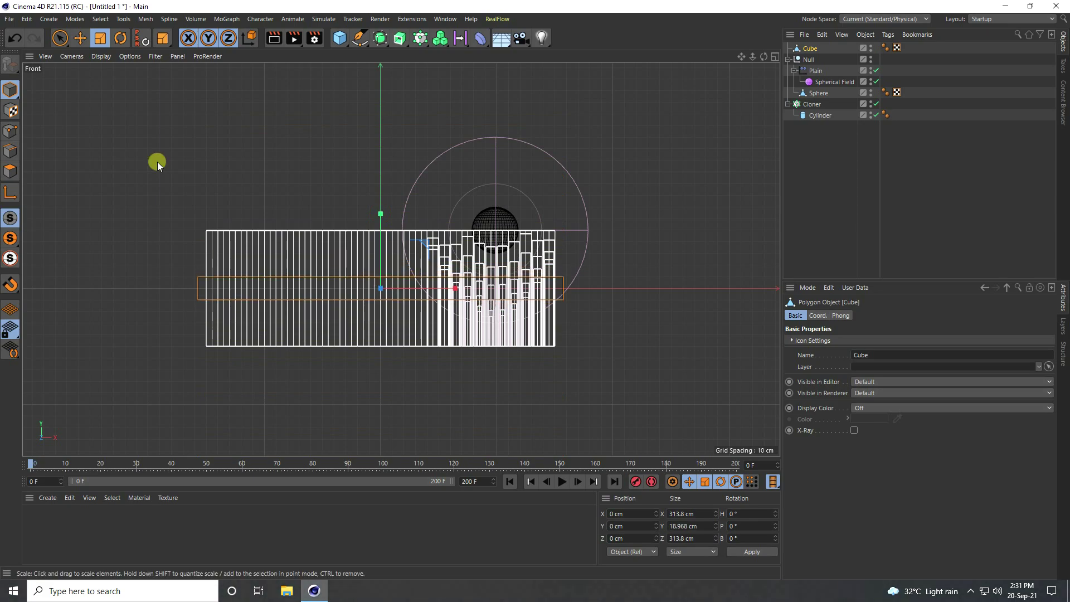
{"action": "left_click", "coordinate": [80, 37]}
{"action": "left_click_drag", "start_coordinate": [380, 214], "coordinate": [375, 269]}
{"action": "middle_click", "coordinate": [375, 269]}
{"action": "middle_click", "coordinate": [185, 175]}
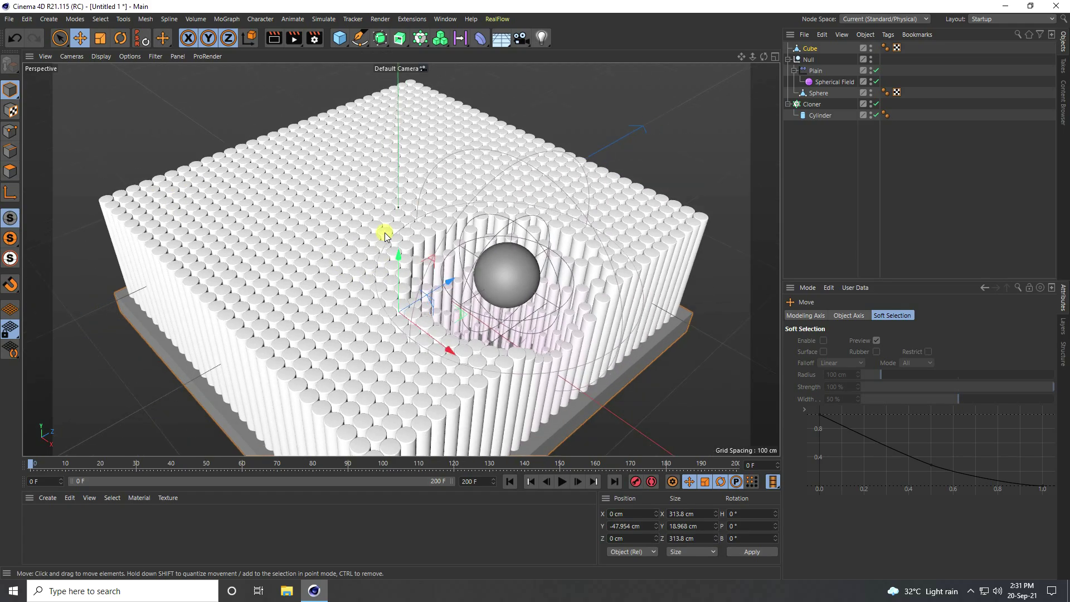
{"action": "left_click_drag", "start_coordinate": [407, 252], "coordinate": [445, 367], "text": "alt"}
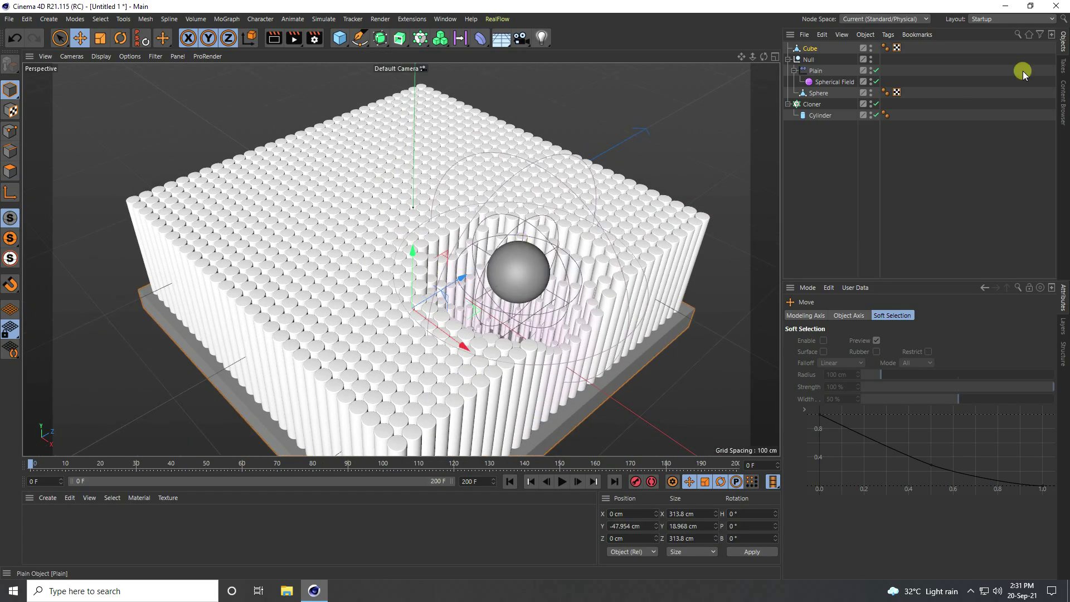
- Invert the Spherical Field again and preview the animation from the first frame
{"action": "left_click", "coordinate": [825, 82]}
{"action": "left_click", "coordinate": [1042, 409]}
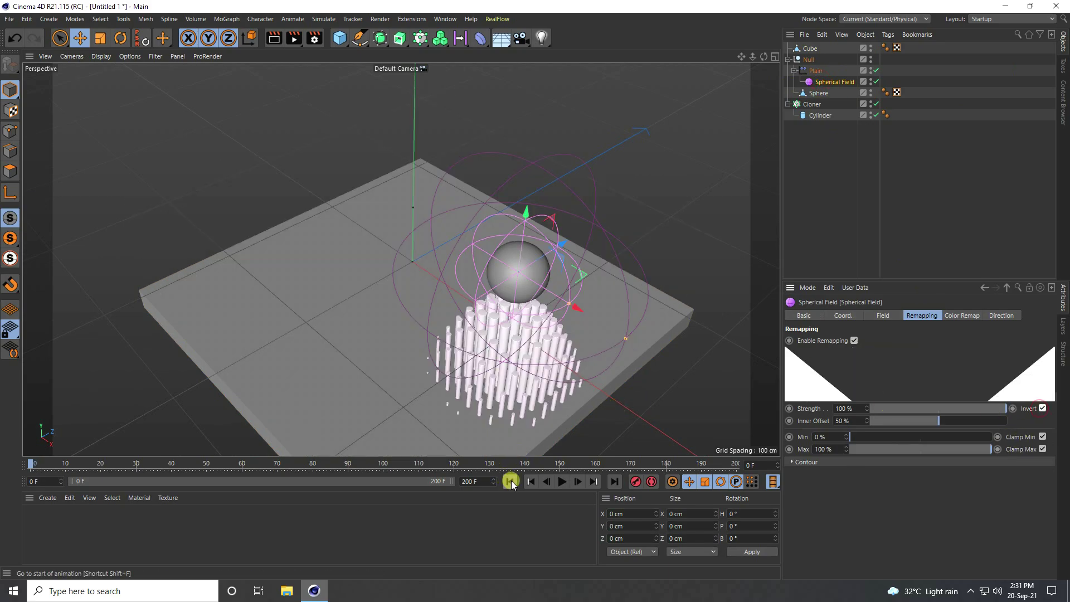
{"action": "left_click", "coordinate": [561, 481]}
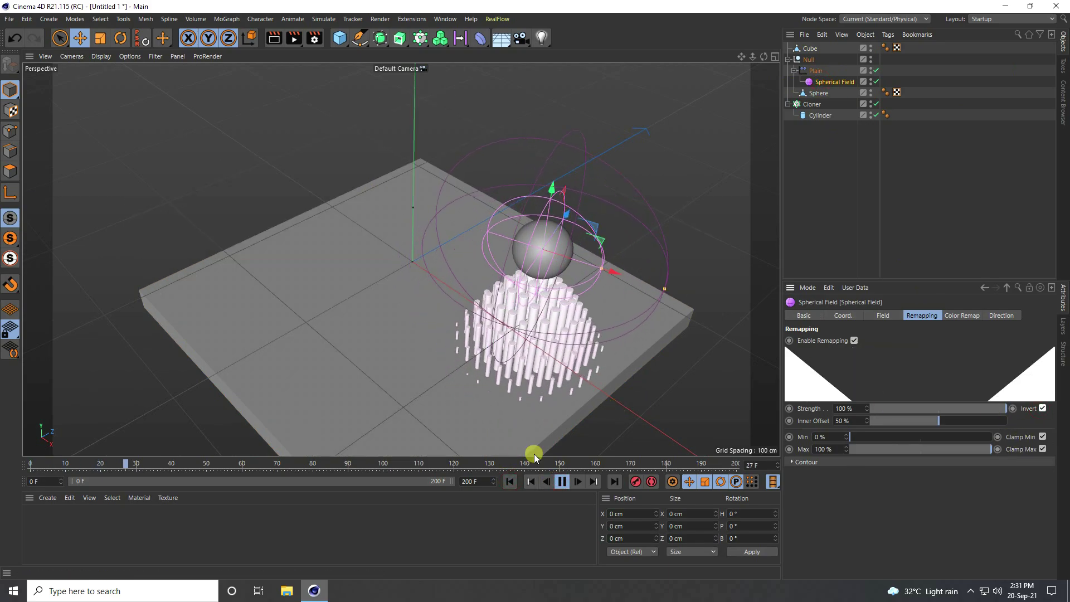
{"action": "scroll", "coordinate": [471, 336], "scroll_direction": "up", "scroll_amount": 3}
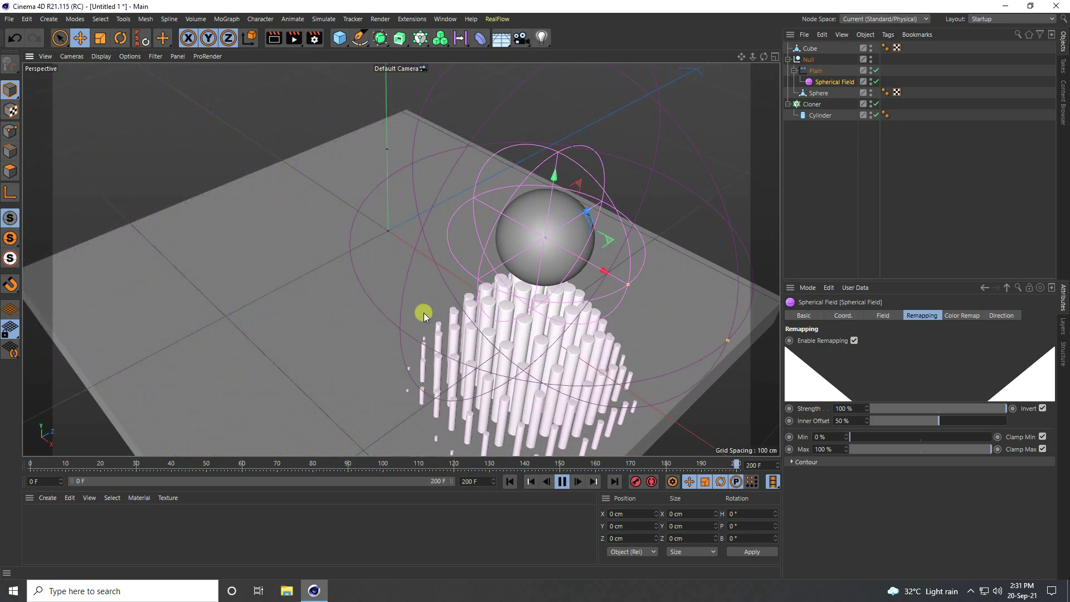
{"action": "left_click", "coordinate": [562, 481]}
{"action": "left_click", "coordinate": [512, 481]}
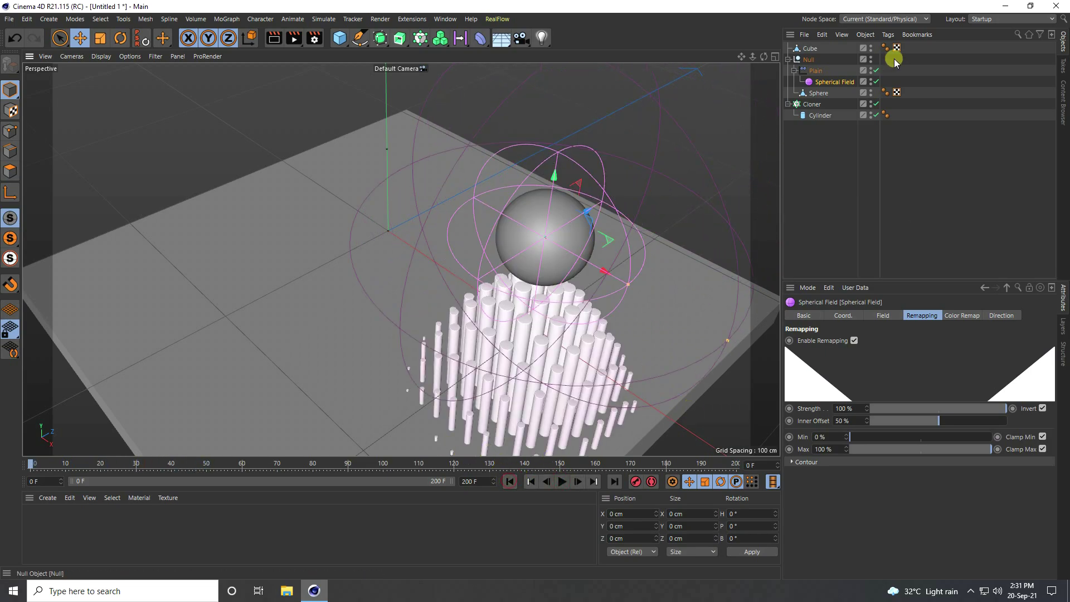
- Browse the Null's tag menu and close it without adding a tag
{"action": "left_click", "coordinate": [809, 60]}
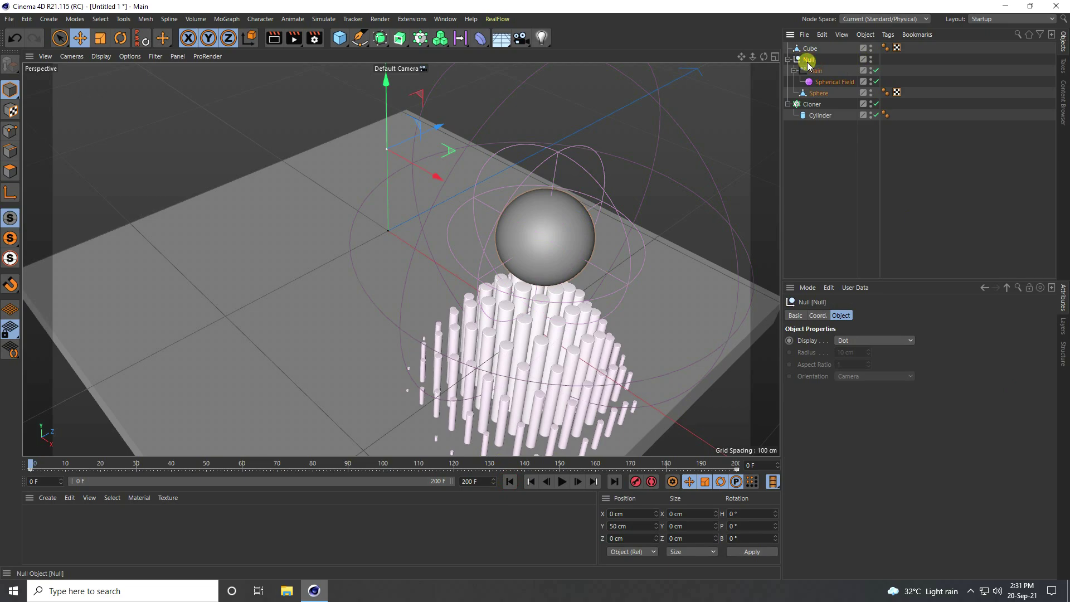
{"action": "right_click", "coordinate": [808, 61]}
{"action": "mouse_move", "coordinate": [865, 69]}
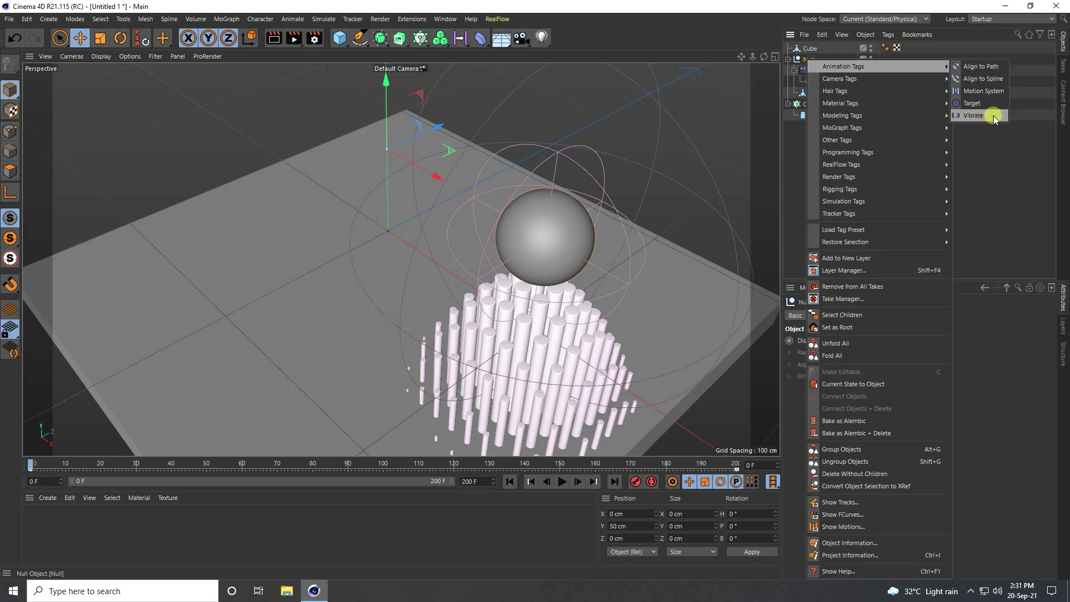
{"action": "left_click", "coordinate": [979, 172]}
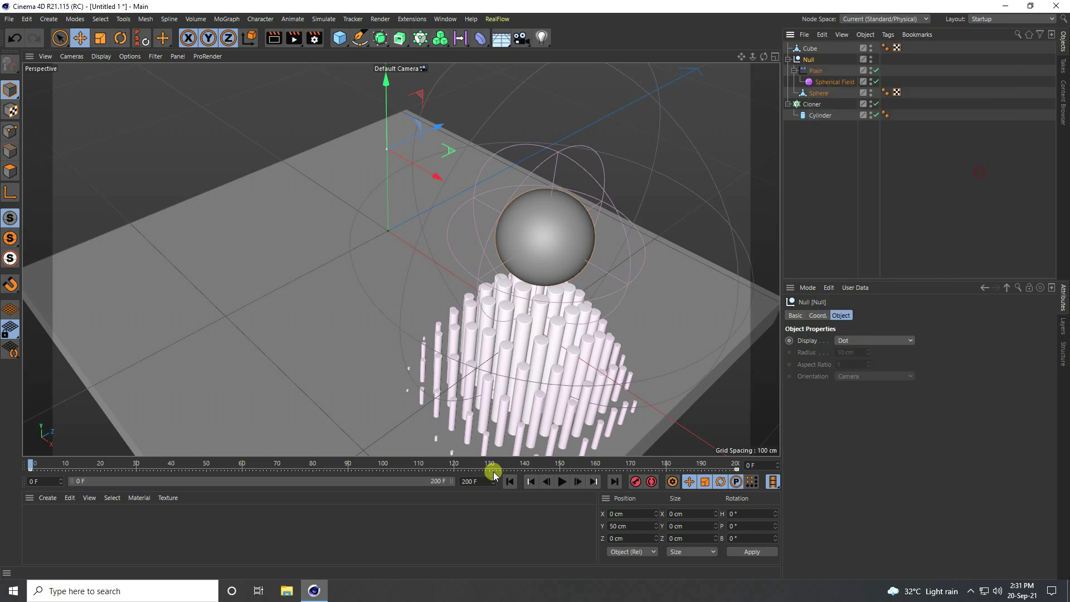
- Untick the Spherical Field's Invert and play the animation with the full grid
{"action": "left_click", "coordinate": [814, 71]}
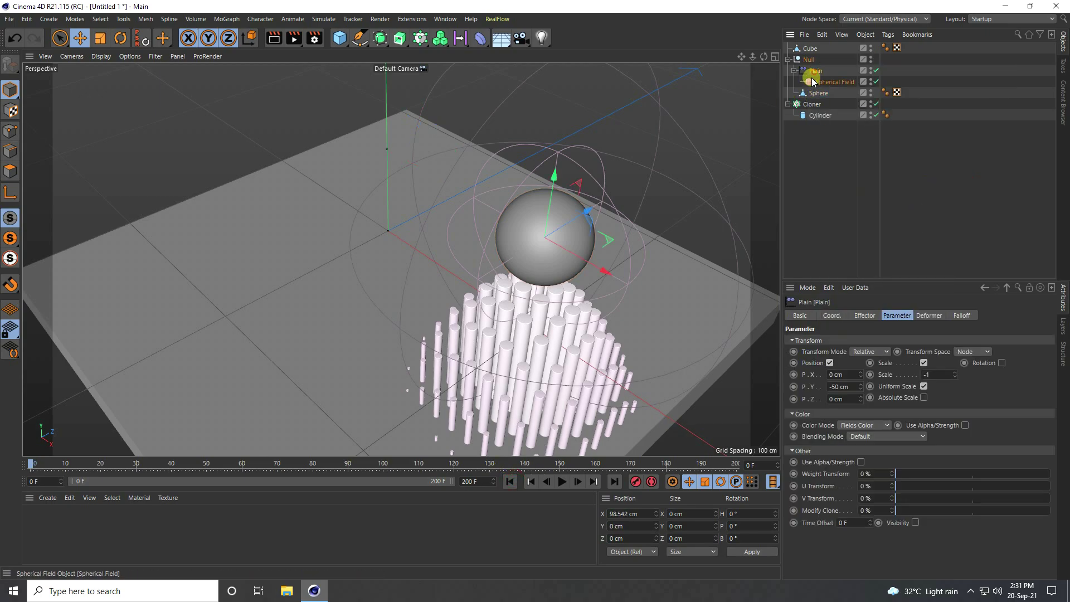
{"action": "left_click", "coordinate": [824, 82]}
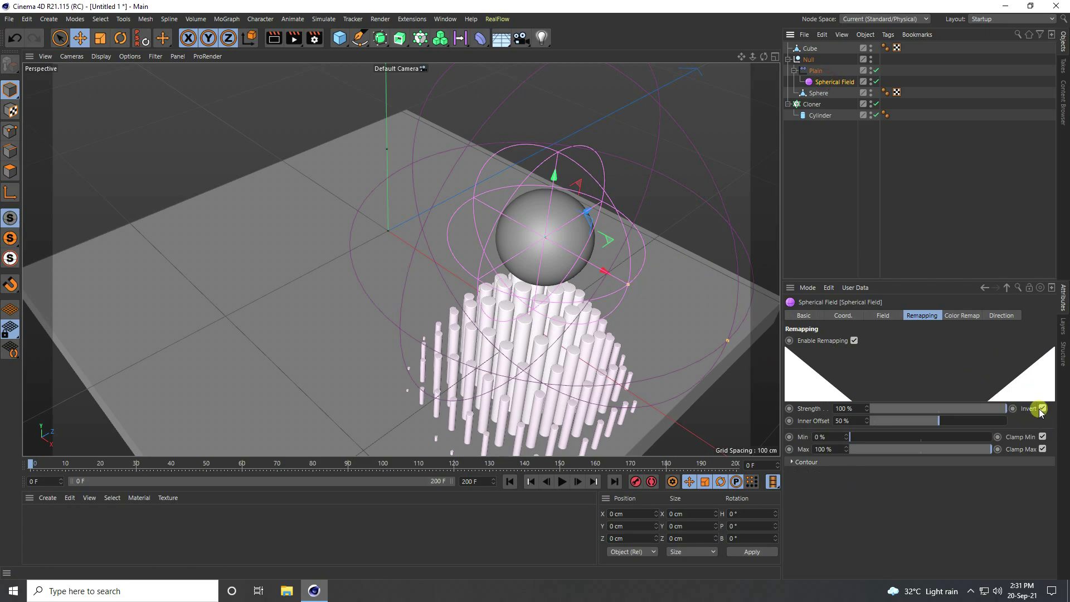
{"action": "left_click", "coordinate": [1041, 408]}
{"action": "left_click", "coordinate": [561, 482]}
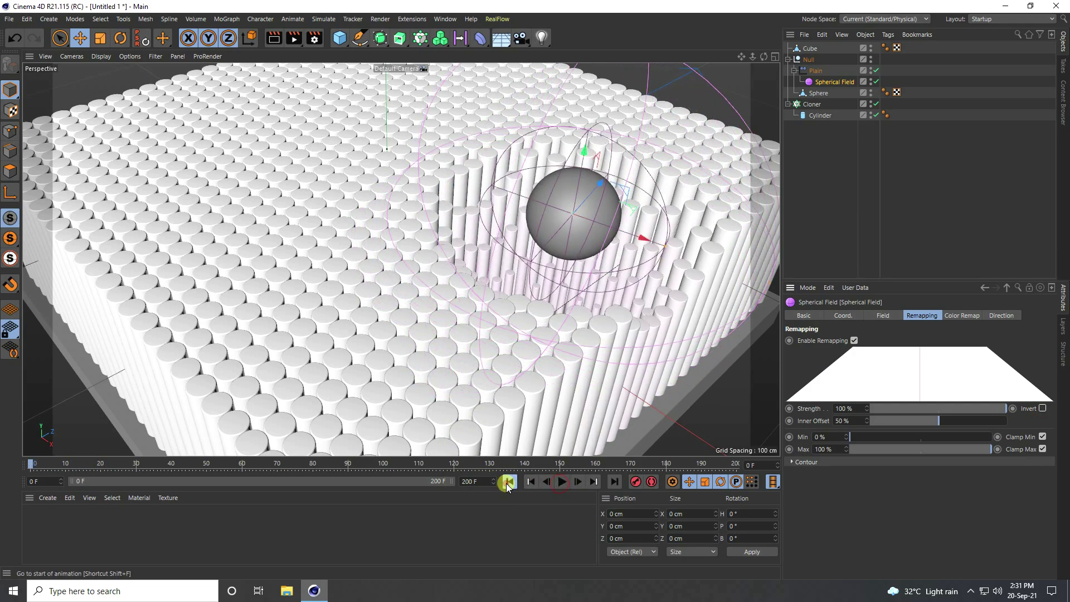
{"action": "left_click", "coordinate": [787, 59]}
- Collapse the Null and drag the Cube to the bottom of the Object Manager
{"action": "left_click", "coordinate": [810, 61]}
{"action": "left_click_drag", "start_coordinate": [810, 49], "coordinate": [807, 112]}
{"action": "left_click", "coordinate": [808, 49]}
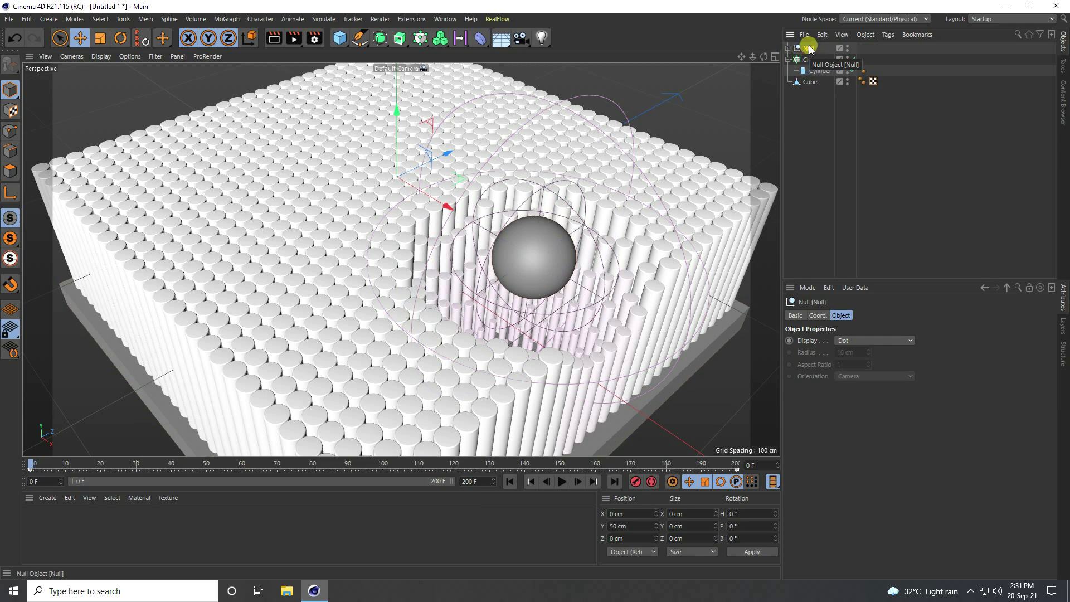
- Duplicate the Null rig and key its heading at 90° on frame 0
{"action": "key", "text": "ctrl+c"}
{"action": "key", "text": "ctrl+v"}
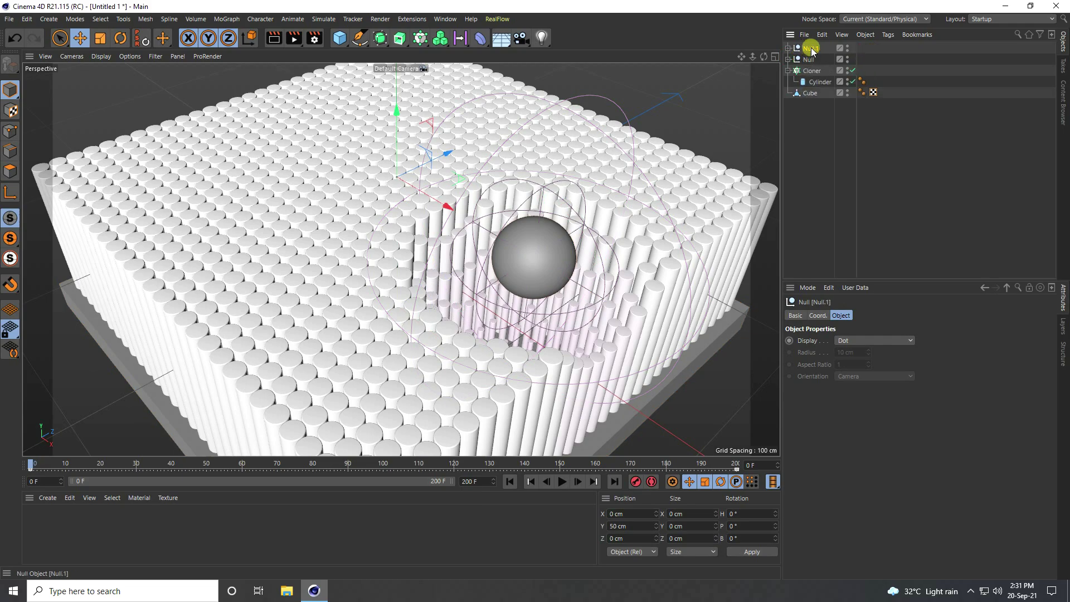
{"action": "left_click", "coordinate": [817, 316]}
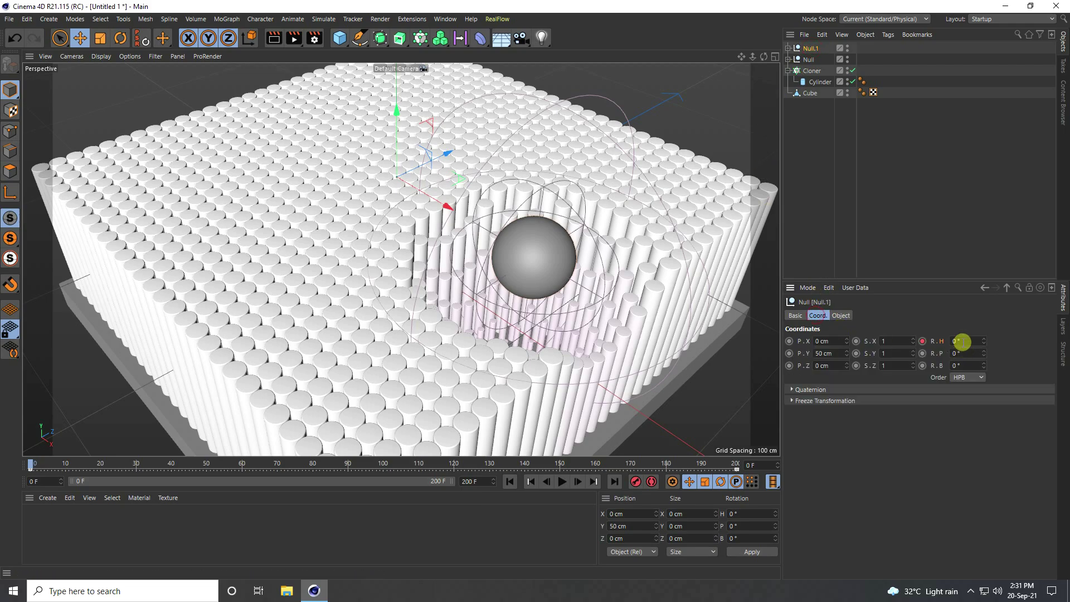
{"action": "type", "text": "9"}
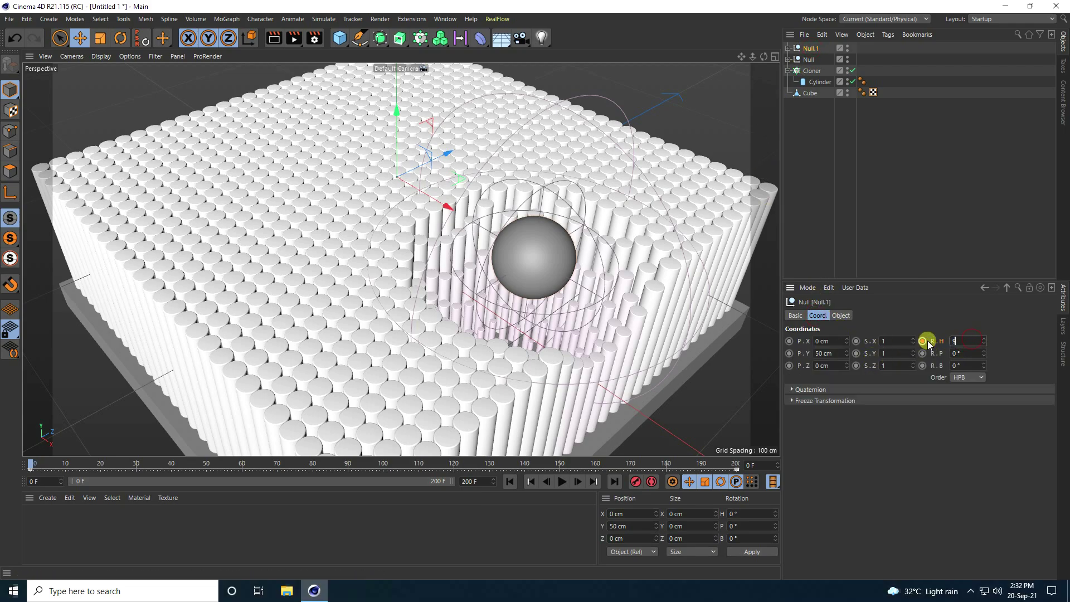
{"action": "type", "text": "0"}
{"action": "key", "text": "Return"}
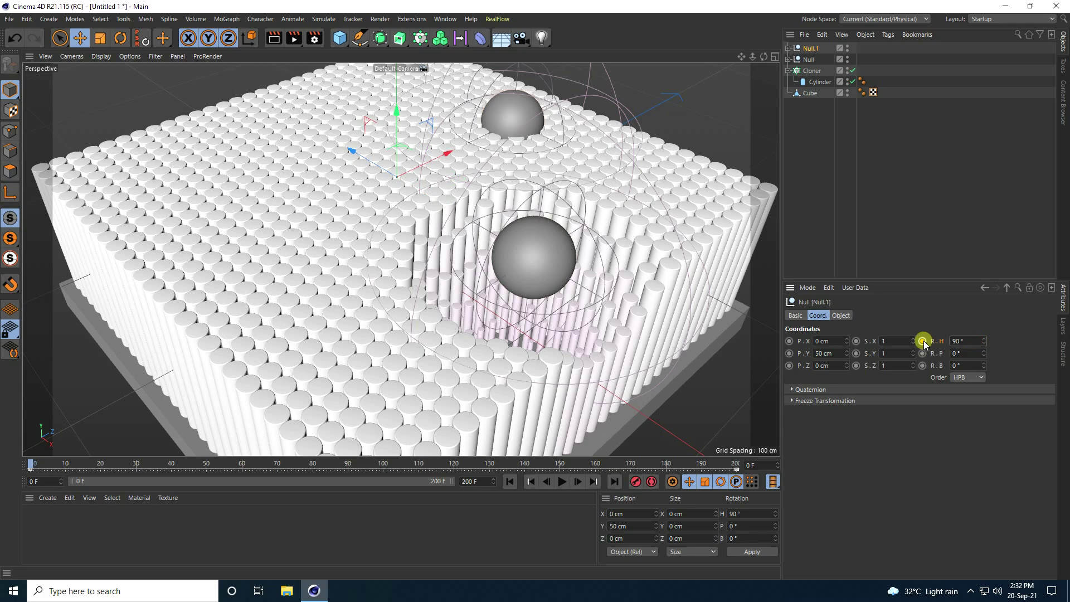
{"action": "left_click", "coordinate": [922, 341], "text": "ctrl"}
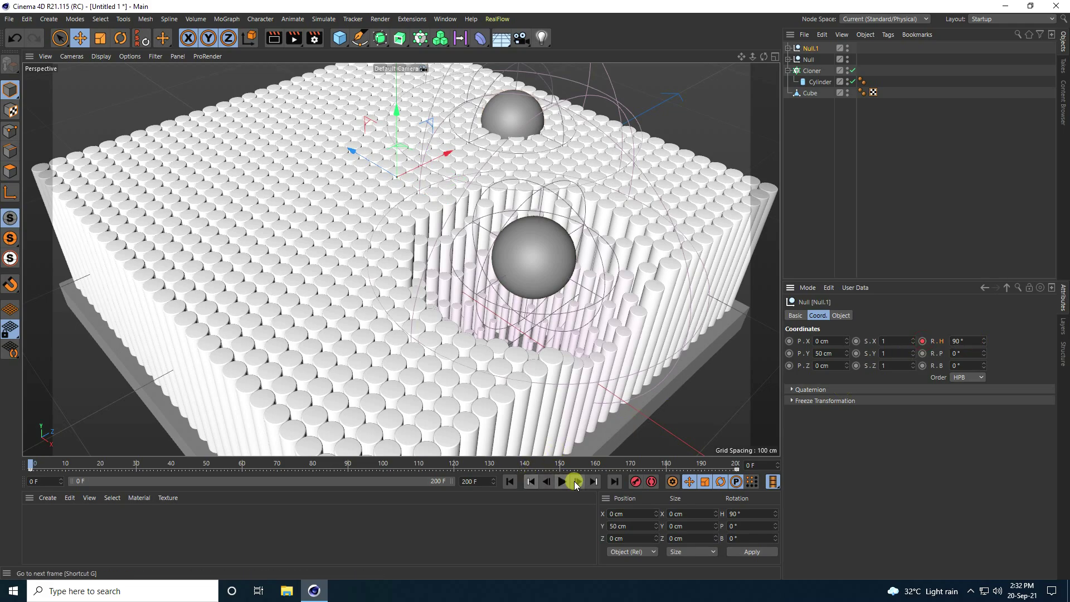
- Key the duplicate's heading at 450° on frame 200 and preview the animation
{"action": "left_click", "coordinate": [616, 481]}
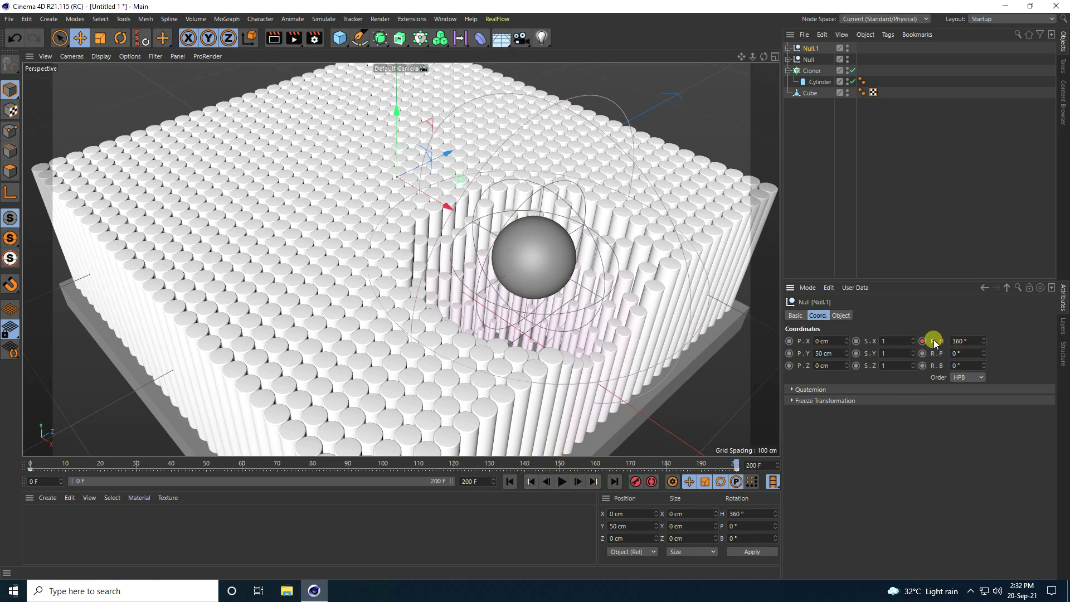
{"action": "double_click", "coordinate": [968, 341]}
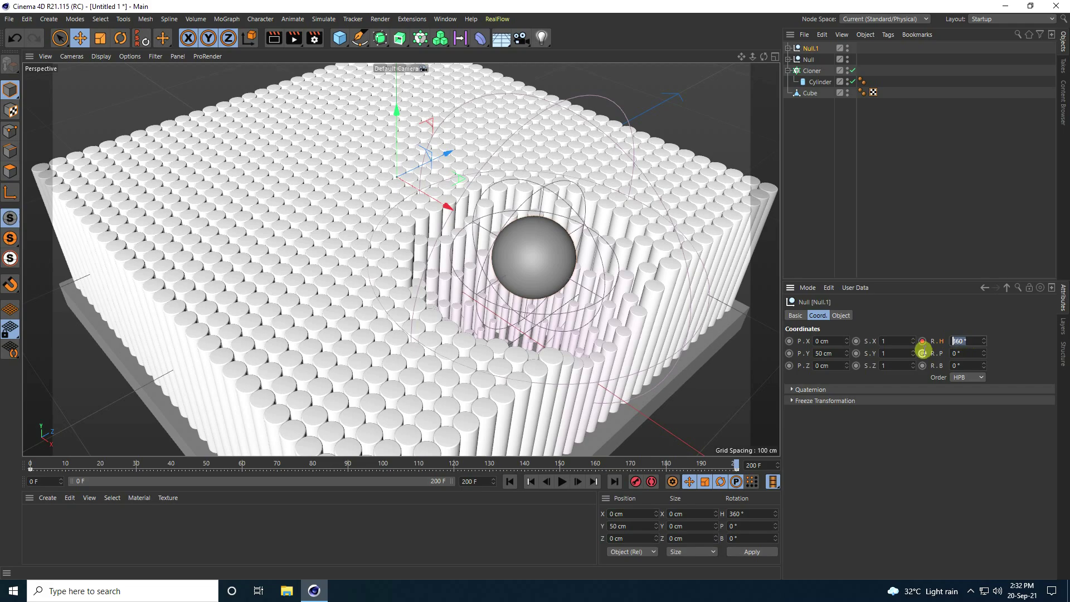
{"action": "type", "text": "450"}
{"action": "key", "text": "Return"}
{"action": "left_click", "coordinate": [922, 340]}
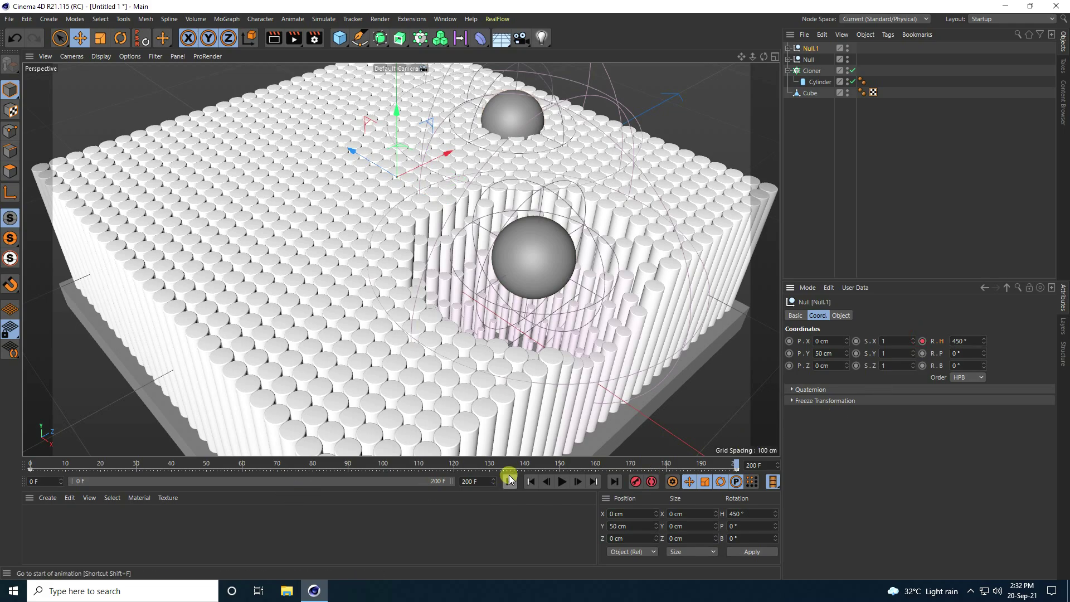
{"action": "left_click", "coordinate": [564, 481]}
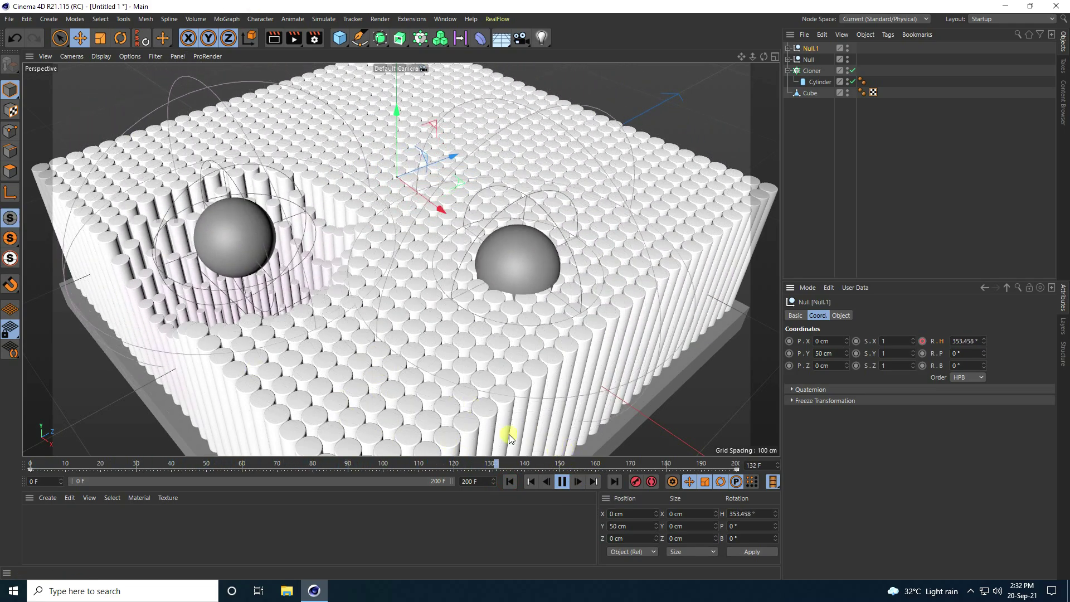
{"action": "left_click", "coordinate": [561, 485]}
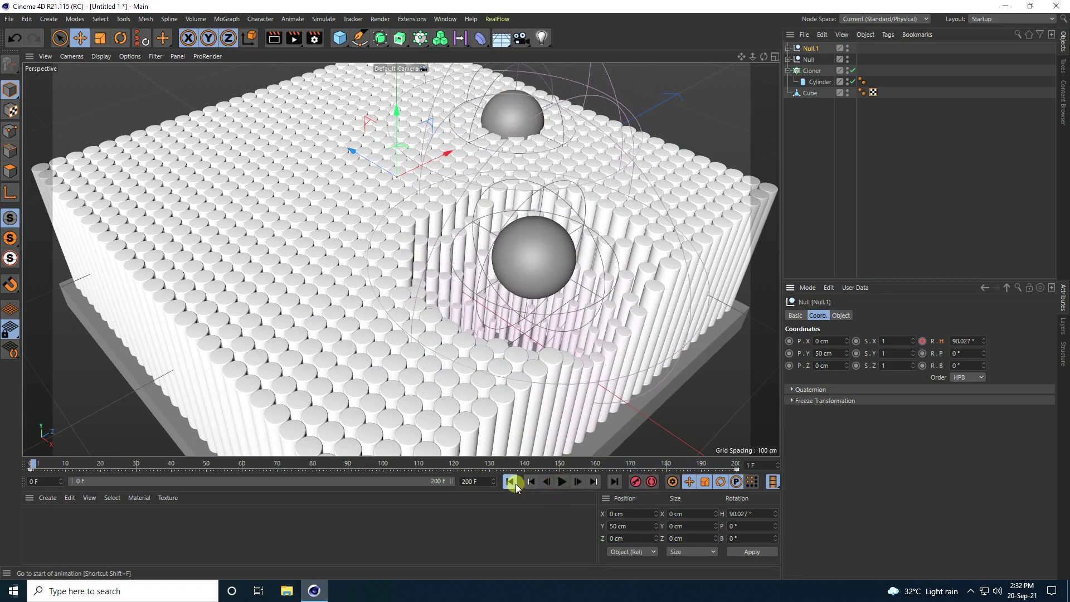
- Add Null.1's Plain effector to the Cloner's Effectors list and play back both dents
{"action": "left_click", "coordinate": [791, 49]}
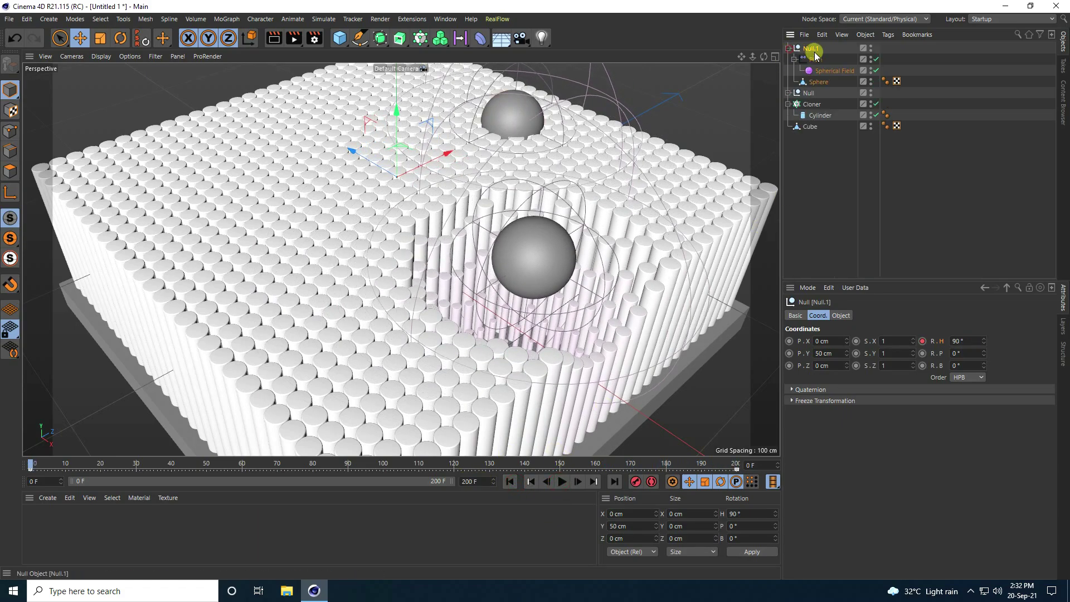
{"action": "left_click", "coordinate": [805, 105]}
{"action": "left_click", "coordinate": [928, 315]}
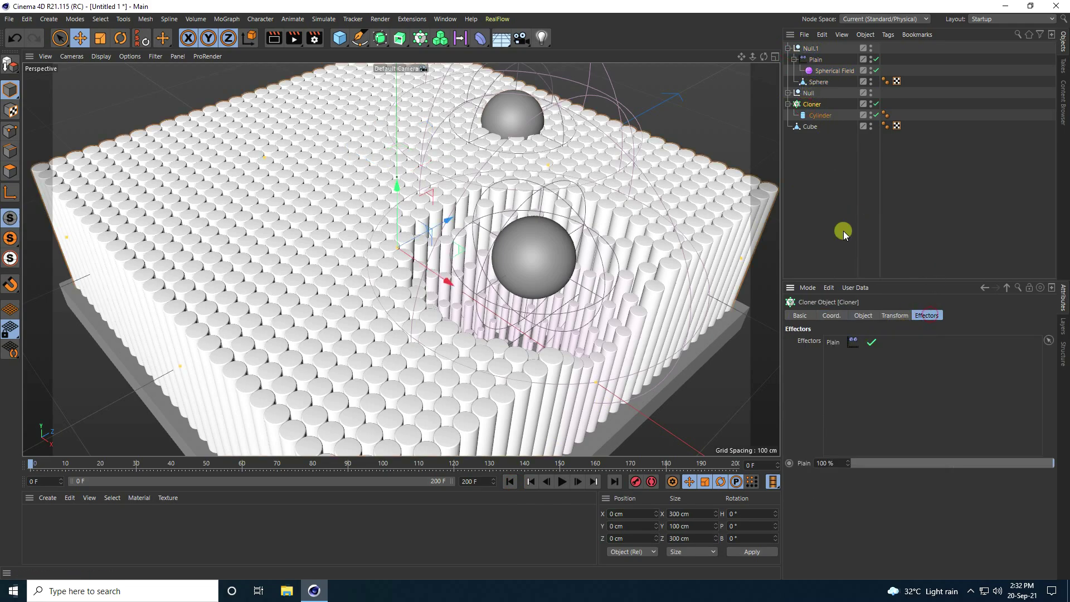
{"action": "left_click", "coordinate": [795, 60]}
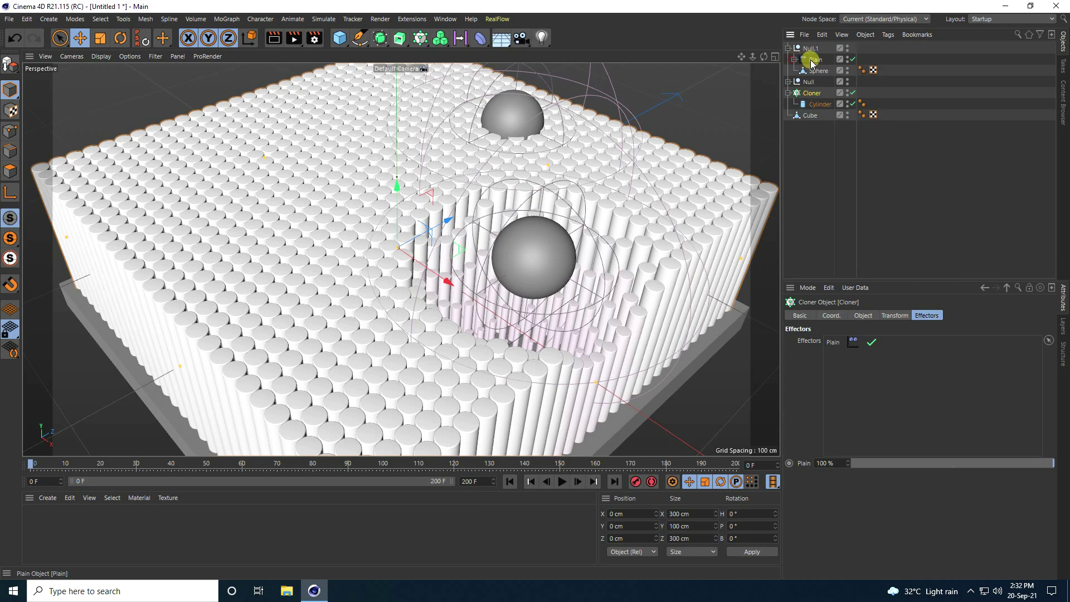
{"action": "left_click_drag", "start_coordinate": [850, 386], "coordinate": [850, 387]}
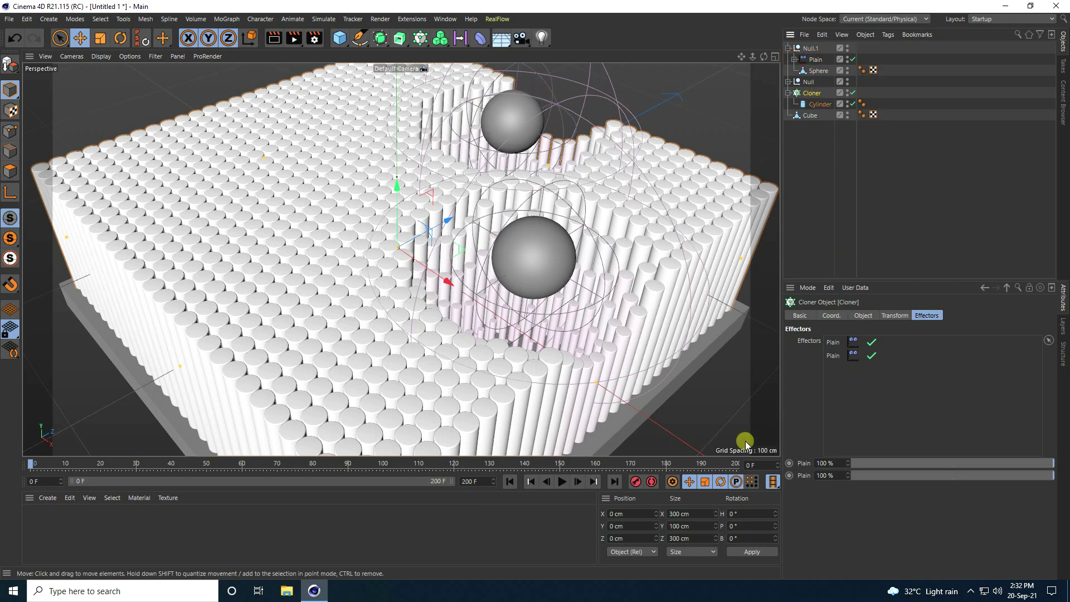
{"action": "left_click", "coordinate": [509, 482]}
{"action": "left_click", "coordinate": [559, 481]}
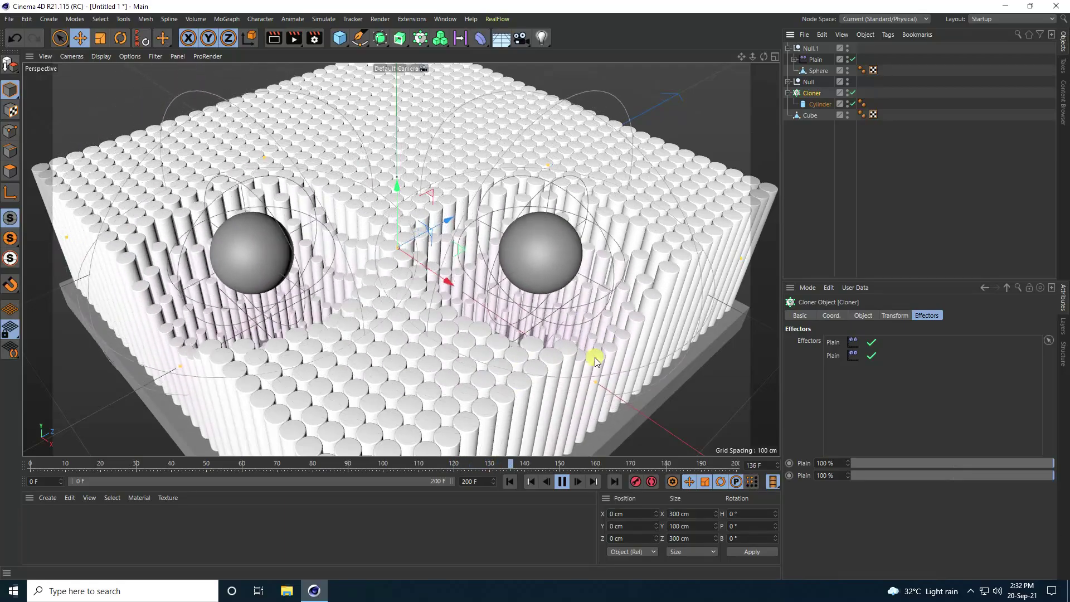
{"action": "left_click", "coordinate": [560, 480]}
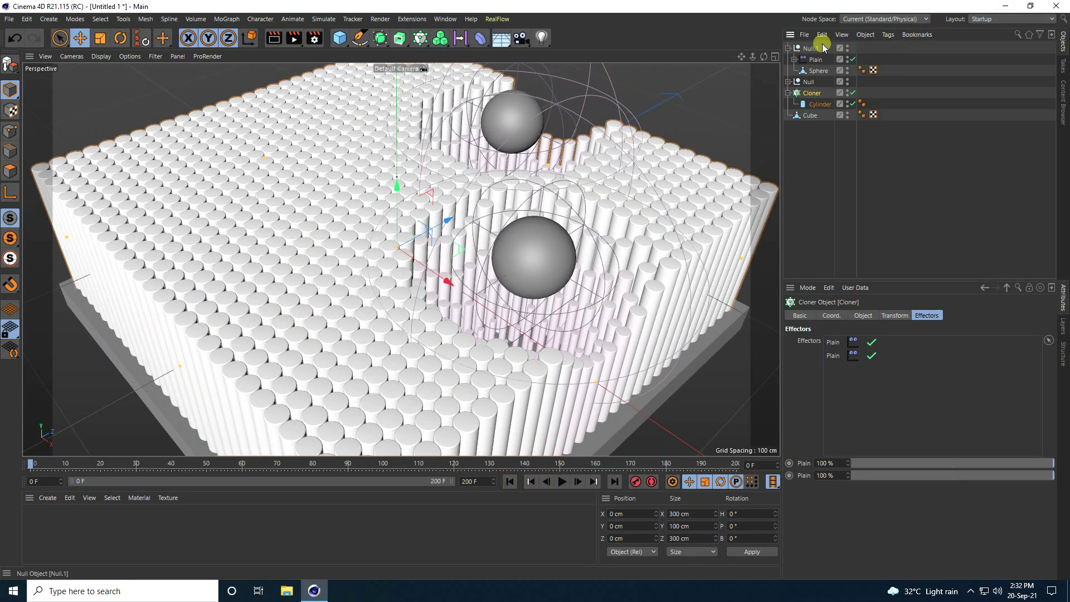
- Duplicate Null.1 as Null.2 and key its heading at 180° on frame 0 and 540° on frame 200
{"action": "left_click", "coordinate": [788, 48]}
{"action": "left_click", "coordinate": [809, 49]}
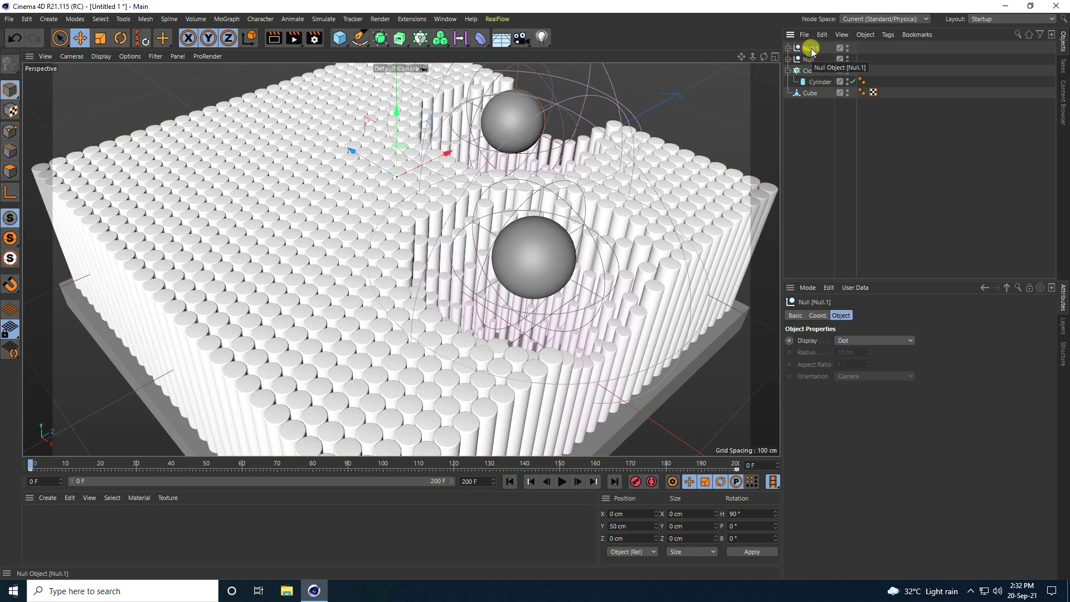
{"action": "key", "text": "ctrl+c"}
{"action": "key", "text": "ctrl+v"}
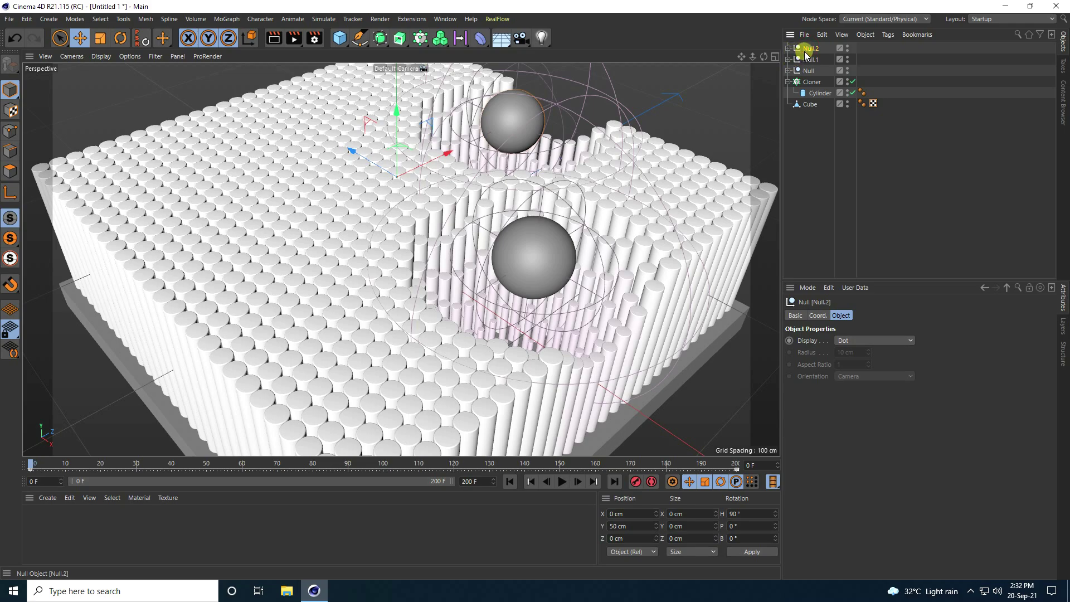
{"action": "left_click", "coordinate": [817, 315]}
{"action": "left_click", "coordinate": [966, 341]}
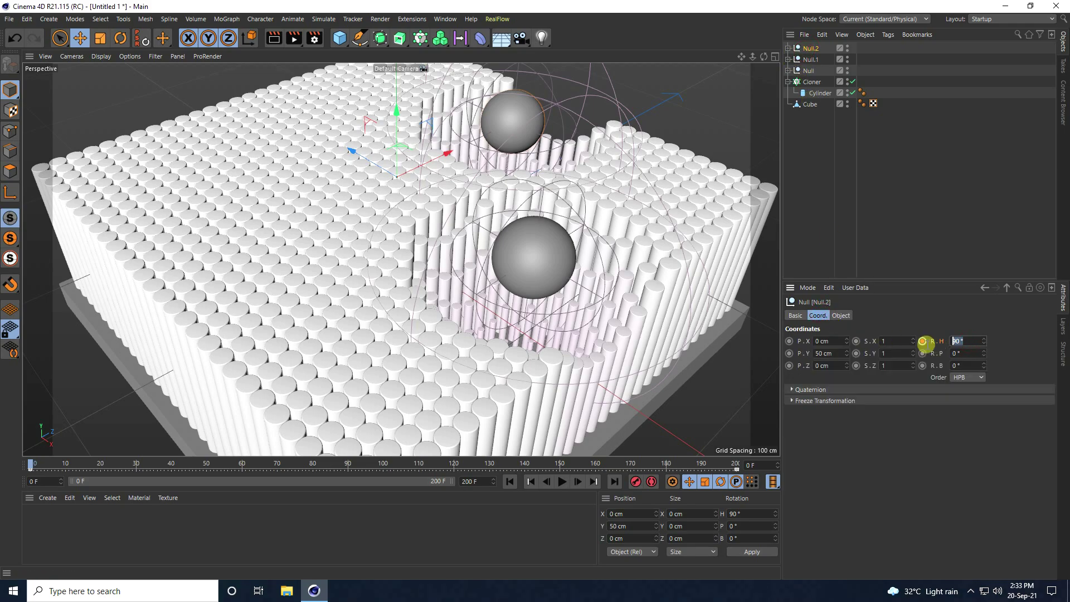
{"action": "left_click", "coordinate": [926, 344], "text": "ctrl"}
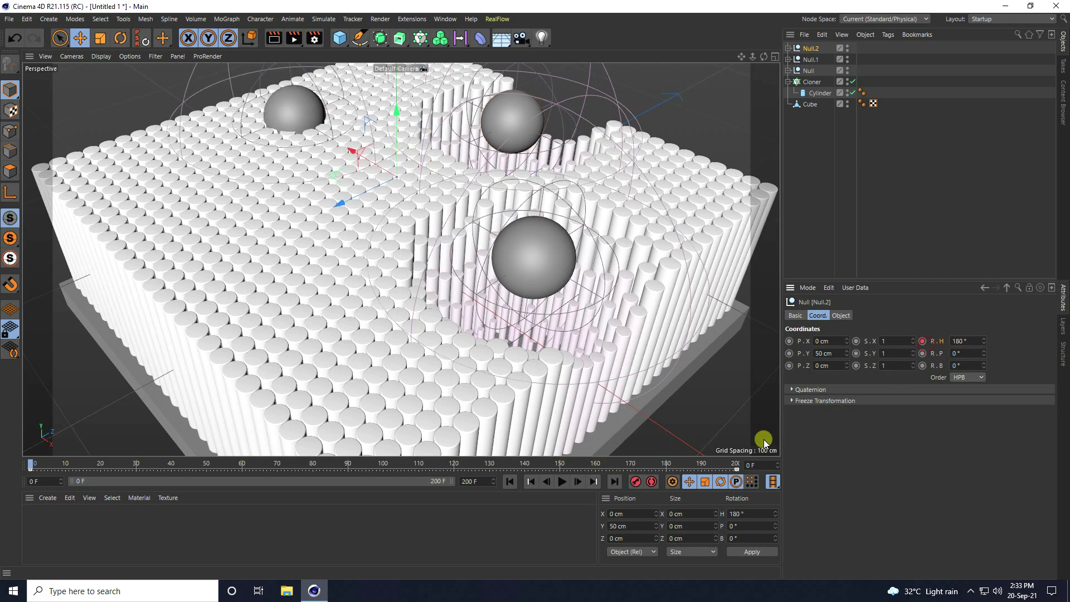
{"action": "left_click", "coordinate": [613, 482]}
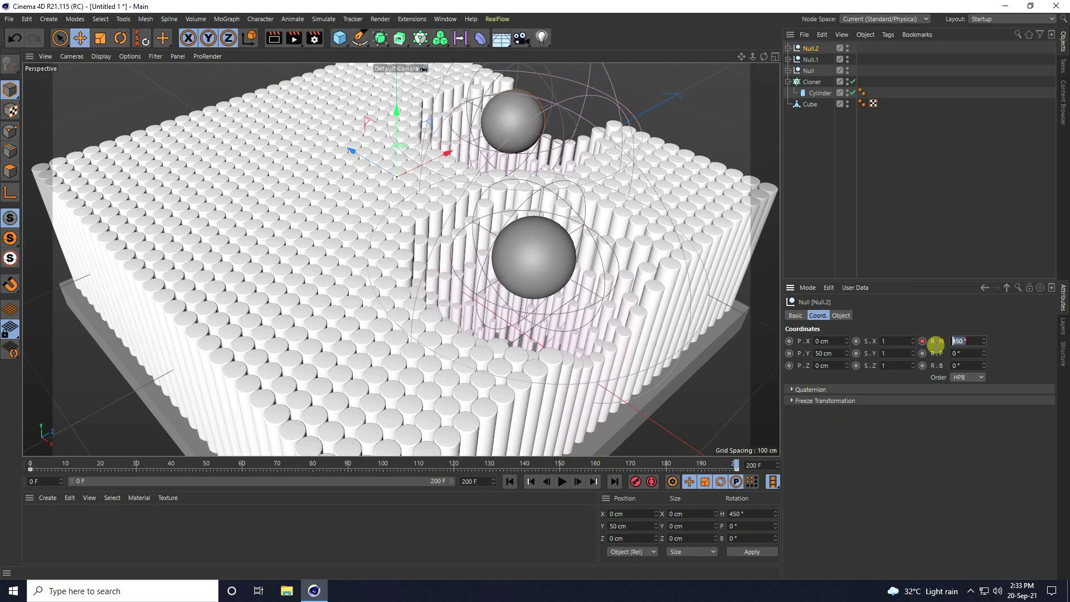
{"action": "double_click", "coordinate": [971, 340]}
{"action": "key", "text": "Return"}
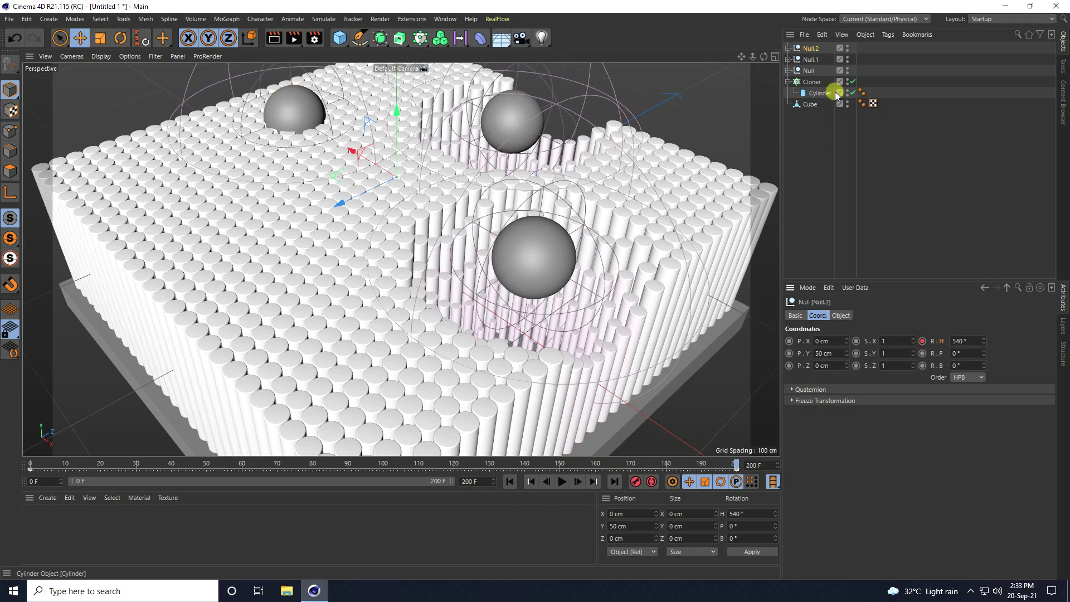
- Add Null.2's Plain effector to the Cloner's Effectors and preview the three dents
{"action": "left_click", "coordinate": [812, 82]}
{"action": "left_click", "coordinate": [788, 49]}
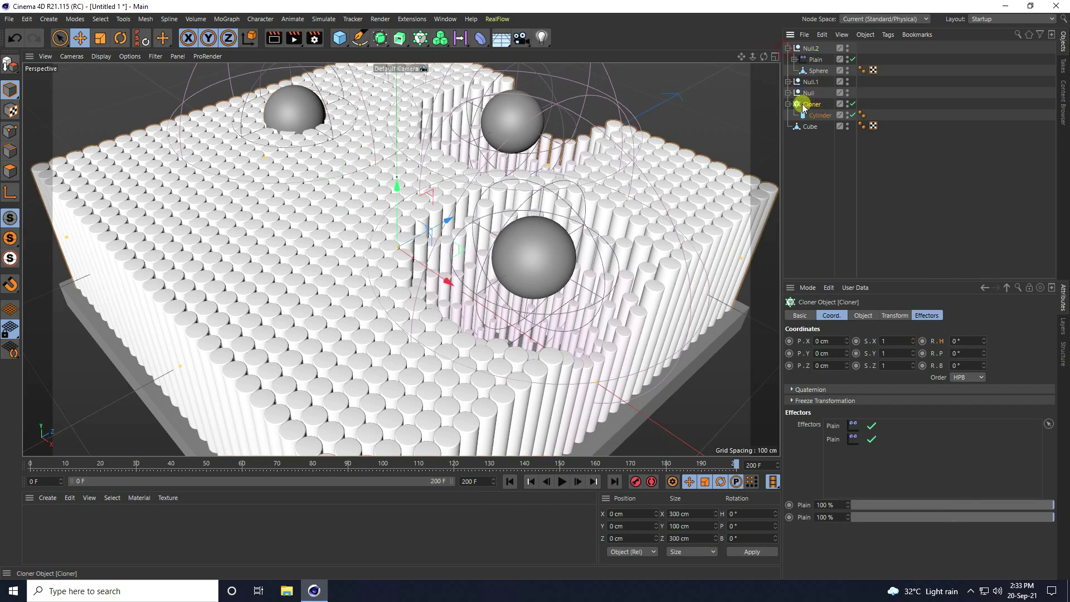
{"action": "left_click", "coordinate": [927, 316]}
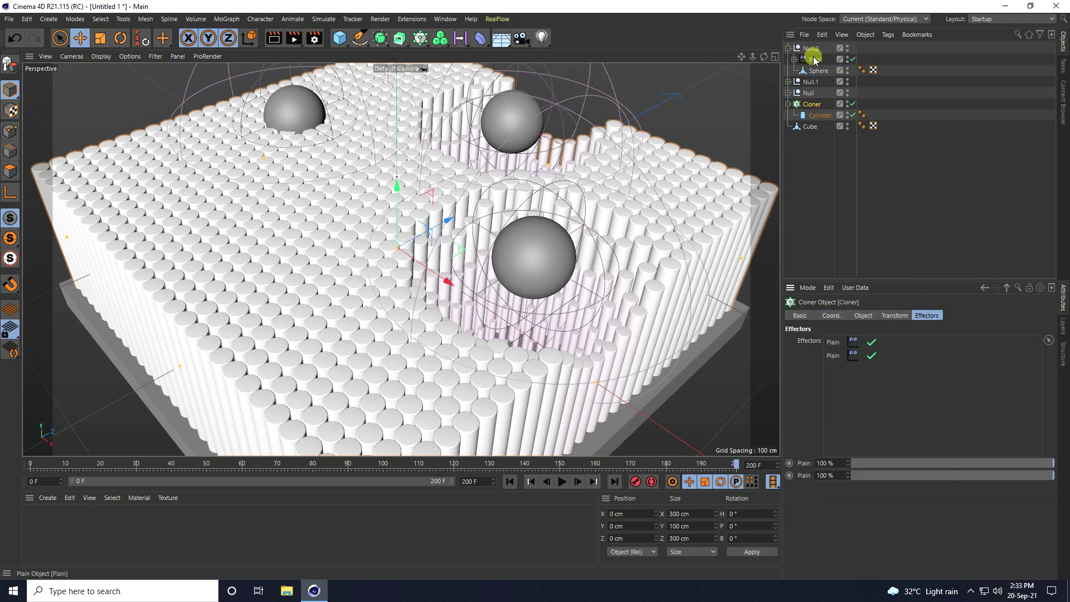
{"action": "left_click_drag", "start_coordinate": [814, 59], "coordinate": [836, 196]}
{"action": "left_click_drag", "start_coordinate": [861, 428], "coordinate": [861, 429]}
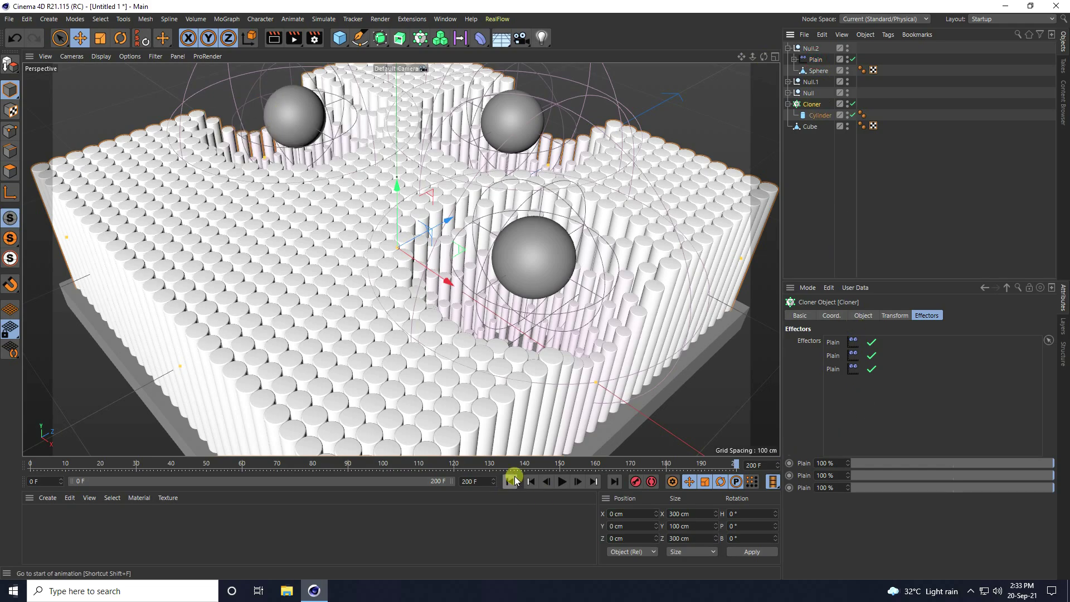
{"action": "left_click", "coordinate": [562, 481]}
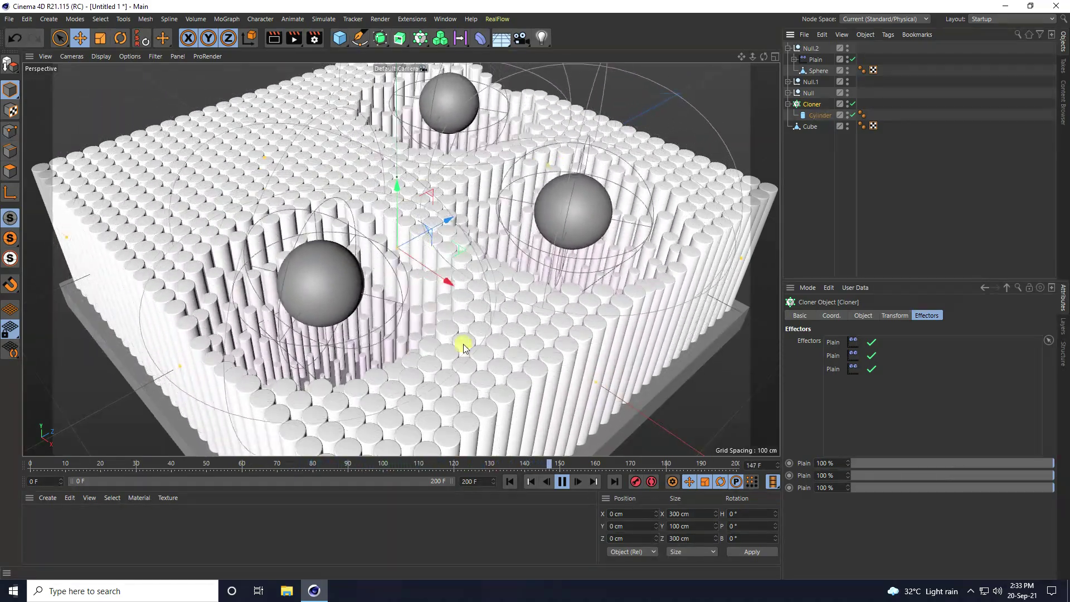
{"action": "left_click", "coordinate": [562, 482]}
{"action": "left_click", "coordinate": [512, 481]}
{"action": "left_click", "coordinate": [788, 49]}
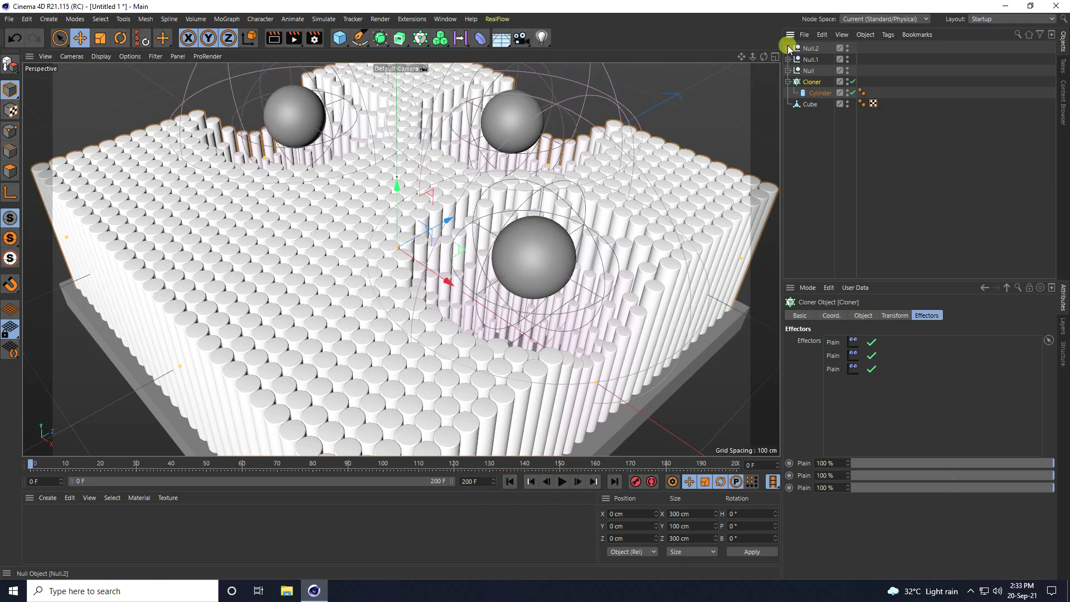
- Duplicate Null.2 as Null.3 and key its heading at 270° on frame 0
{"action": "left_click", "coordinate": [812, 49]}
{"action": "key", "text": "ctrl+c"}
{"action": "key", "text": "ctrl+v"}
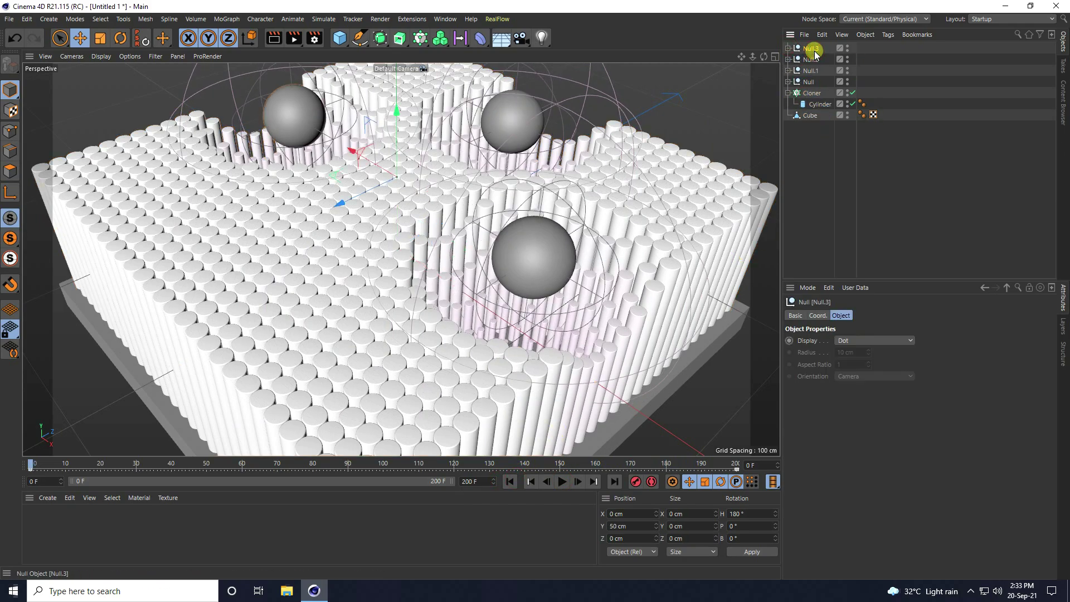
{"action": "left_click", "coordinate": [818, 315]}
{"action": "left_click", "coordinate": [967, 341]}
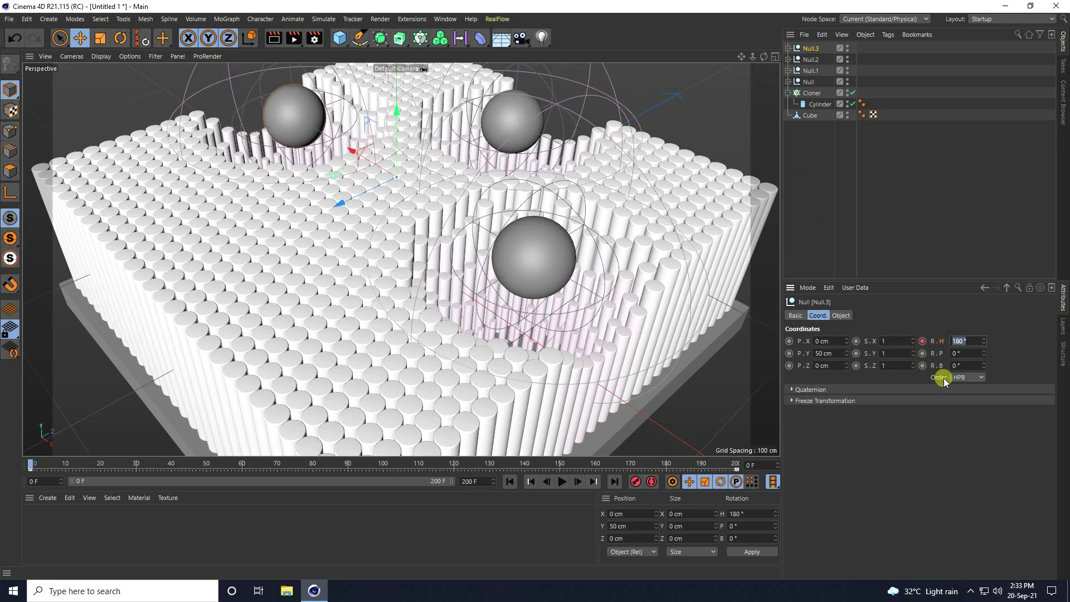
{"action": "type", "text": "270"}
{"action": "key", "text": "Return"}
{"action": "left_click", "coordinate": [922, 341]}
- Key Null.3's heading at 630° on frame 200 and preview the animation
{"action": "left_click", "coordinate": [614, 481]}
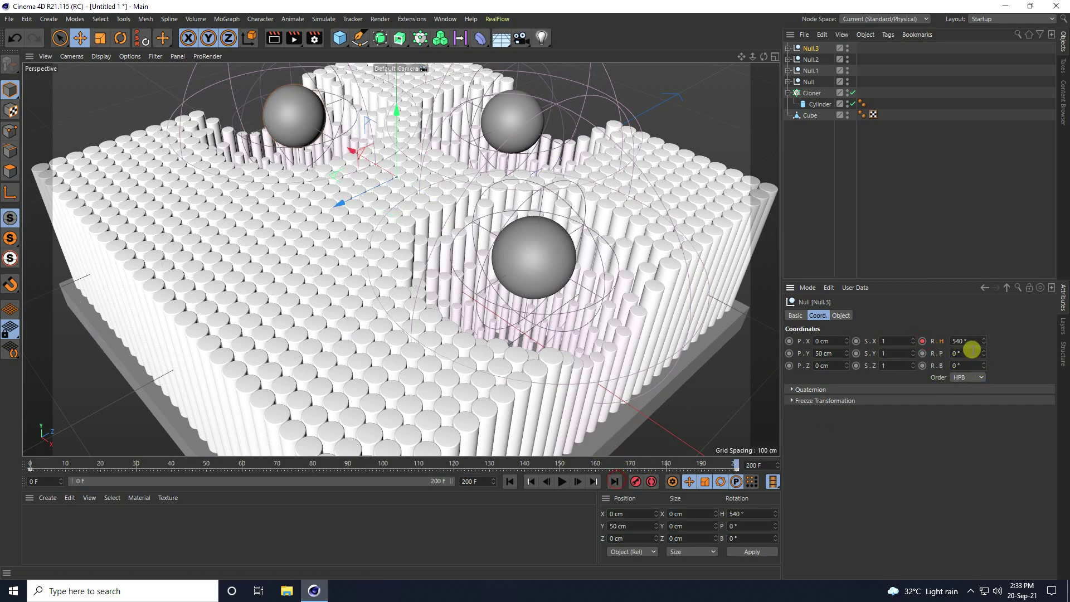
{"action": "left_click", "coordinate": [967, 340]}
{"action": "left_click", "coordinate": [923, 341]}
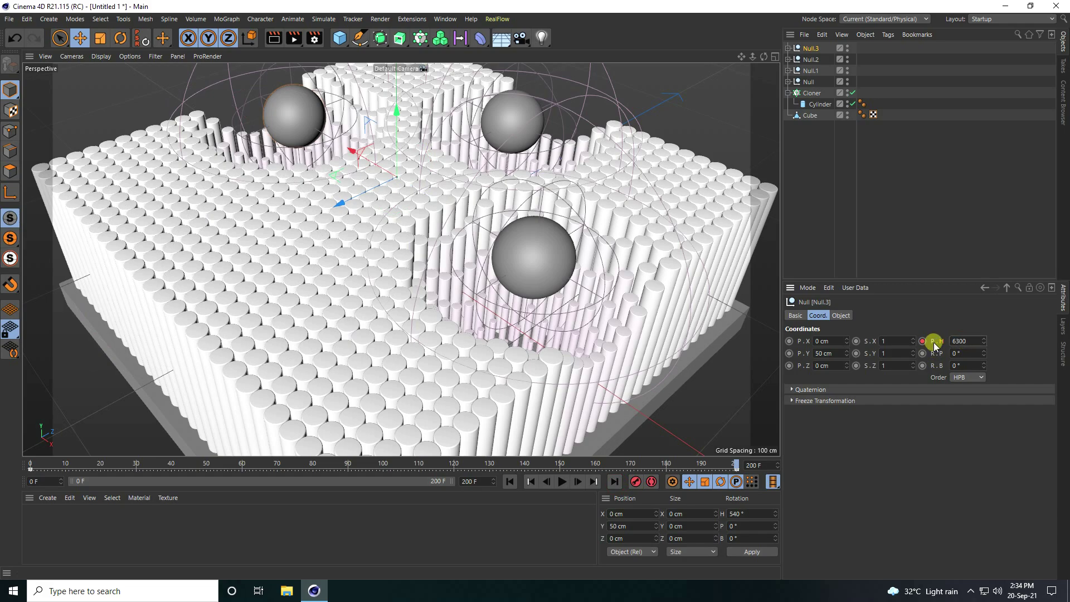
{"action": "key", "text": "Return"}
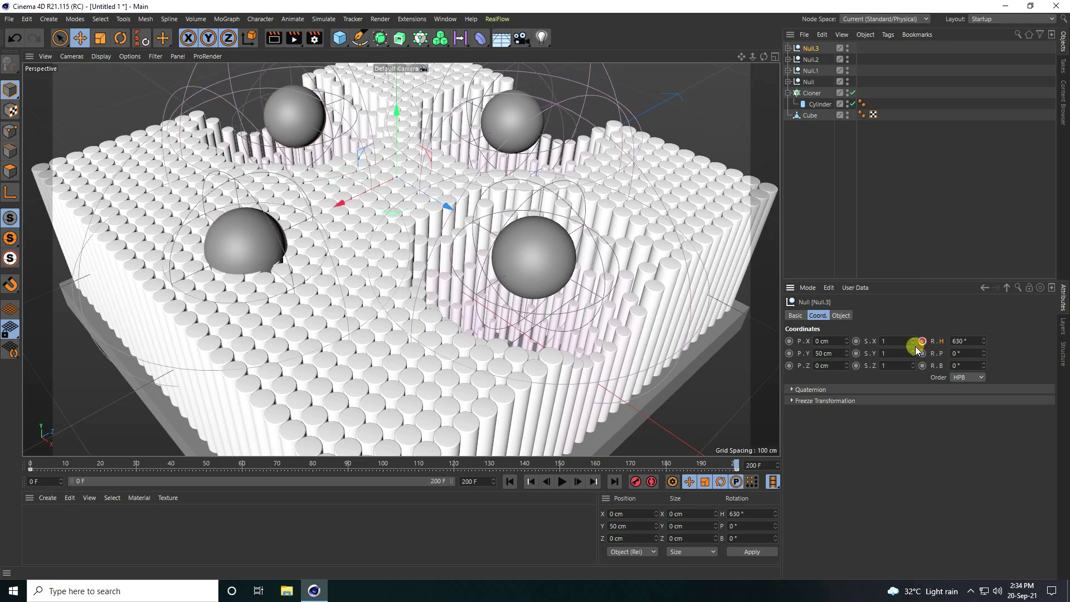
{"action": "left_click", "coordinate": [511, 481]}
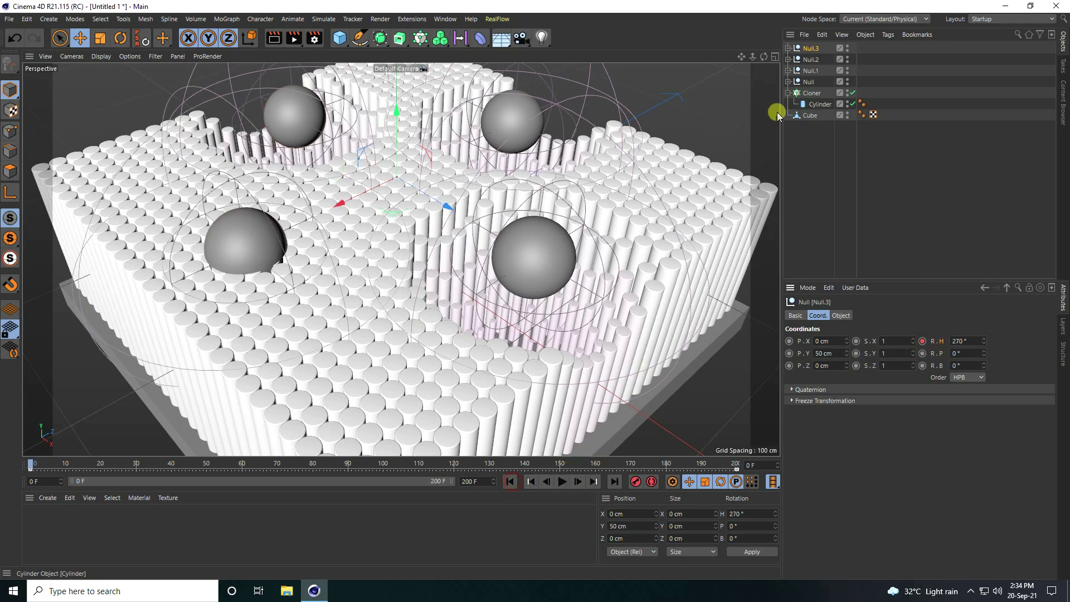
{"action": "left_click", "coordinate": [560, 481]}
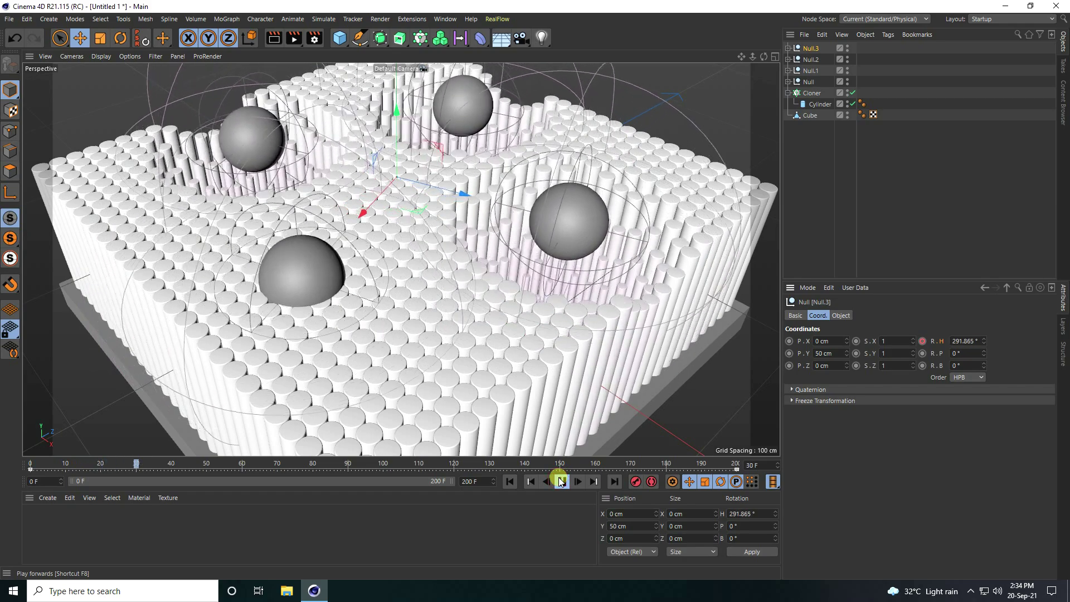
{"action": "left_click", "coordinate": [559, 480]}
{"action": "left_click", "coordinate": [511, 482]}
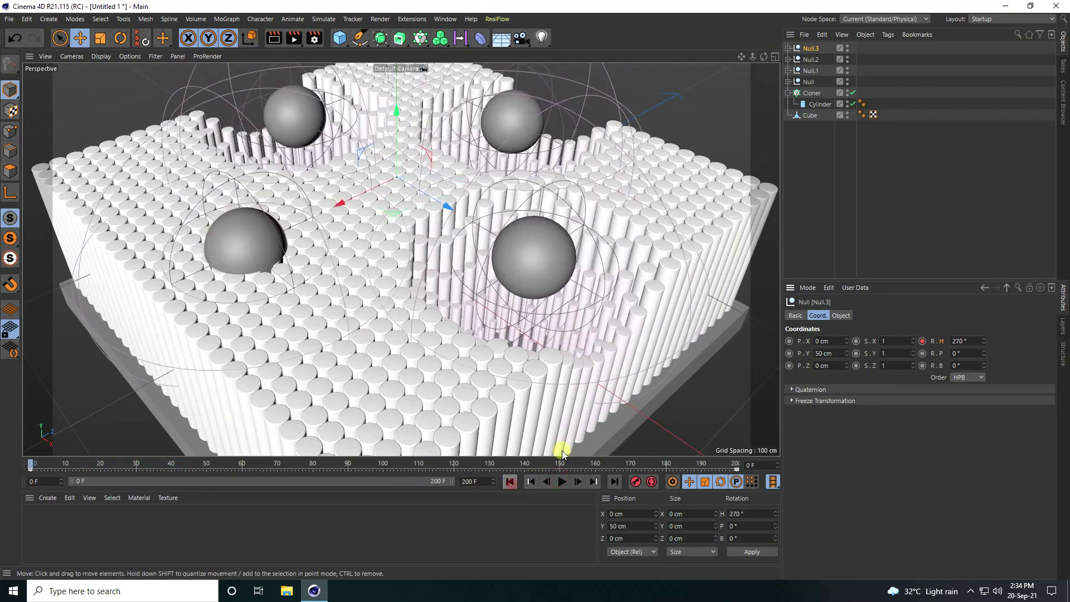
- Add Null.3's Plain effector to the Cloner's Effectors and watch all four dents play back
{"action": "left_click", "coordinate": [787, 48]}
{"action": "left_click", "coordinate": [808, 115]}
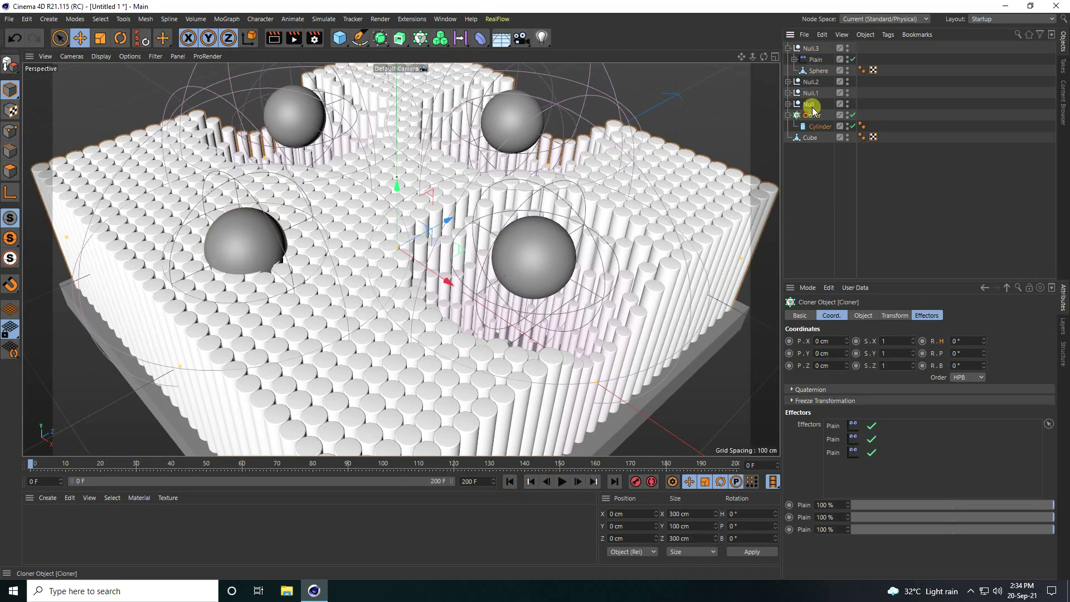
{"action": "left_click_drag", "start_coordinate": [813, 61], "coordinate": [825, 106]}
{"action": "left_click_drag", "start_coordinate": [851, 468], "coordinate": [851, 474]}
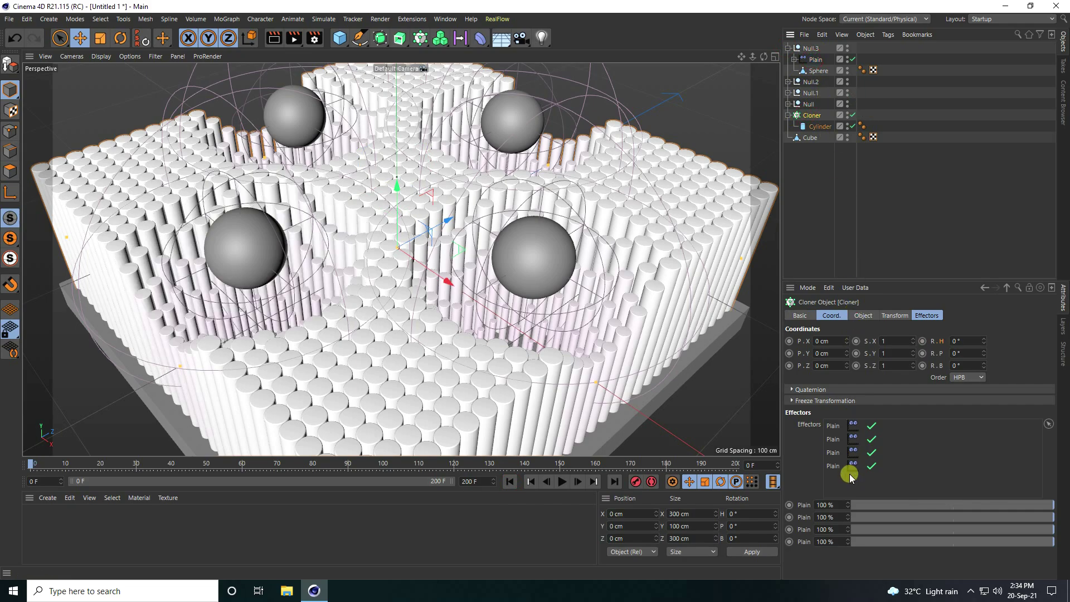
{"action": "left_click", "coordinate": [561, 481]}
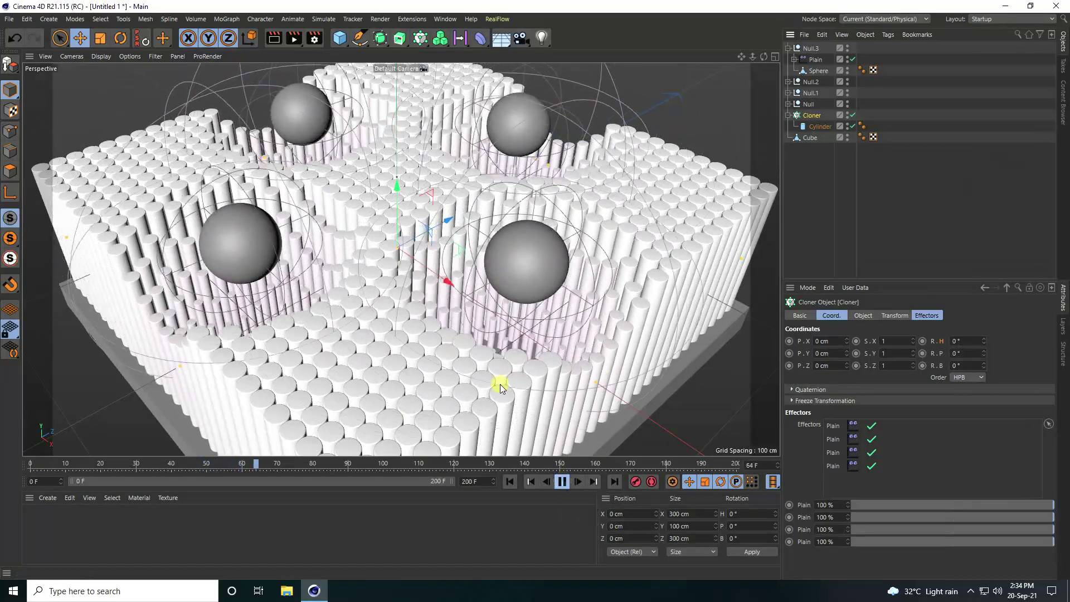
{"action": "left_click_drag", "start_coordinate": [425, 252], "coordinate": [454, 409], "text": "alt"}
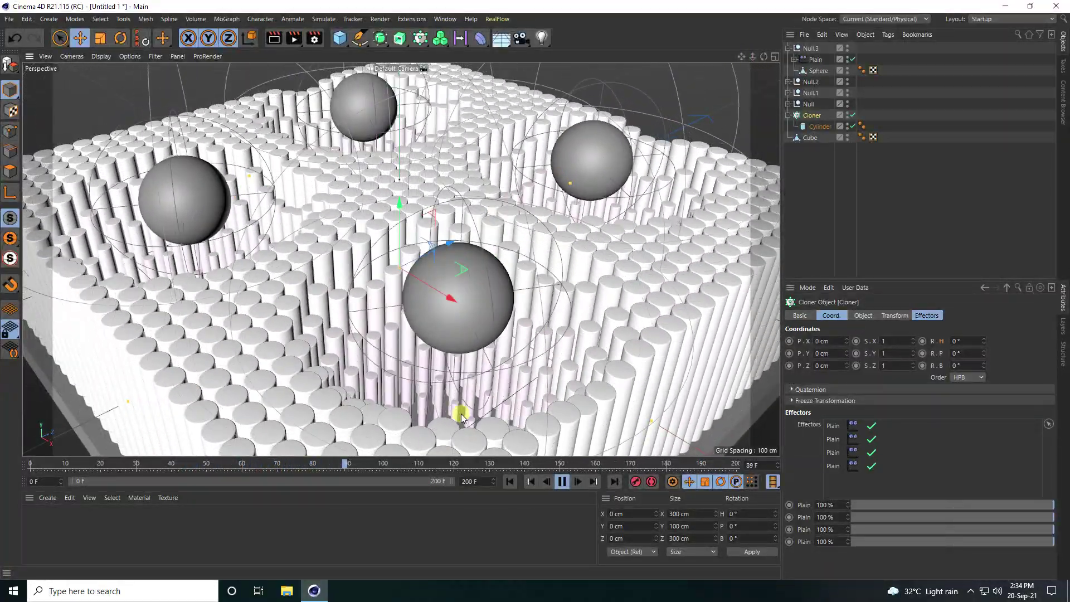
{"action": "left_click", "coordinate": [561, 481]}
{"action": "left_click", "coordinate": [510, 481]}
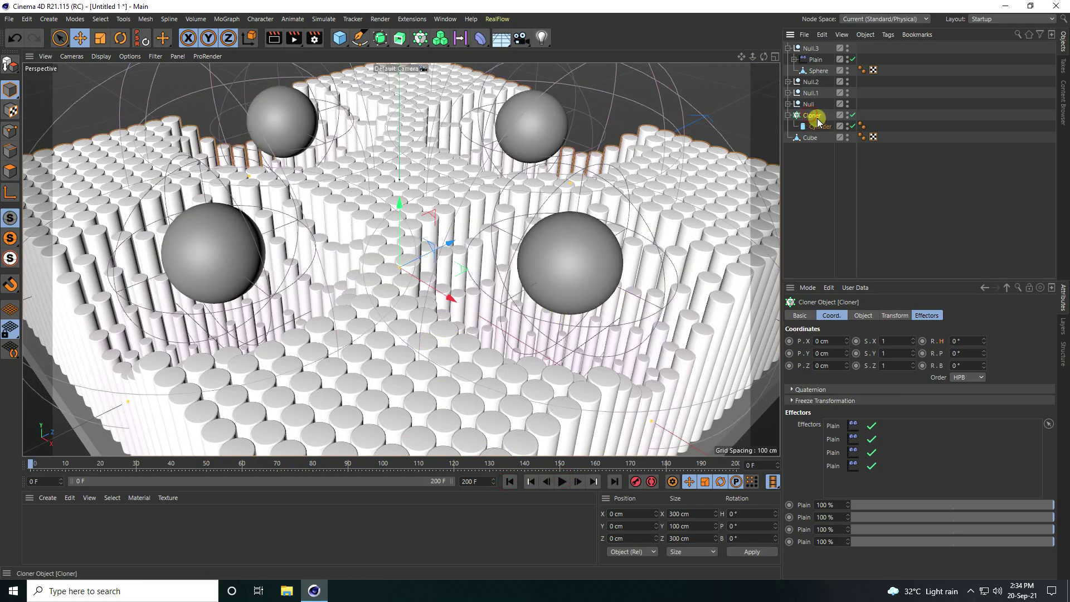
{"action": "left_click", "coordinate": [227, 18]}
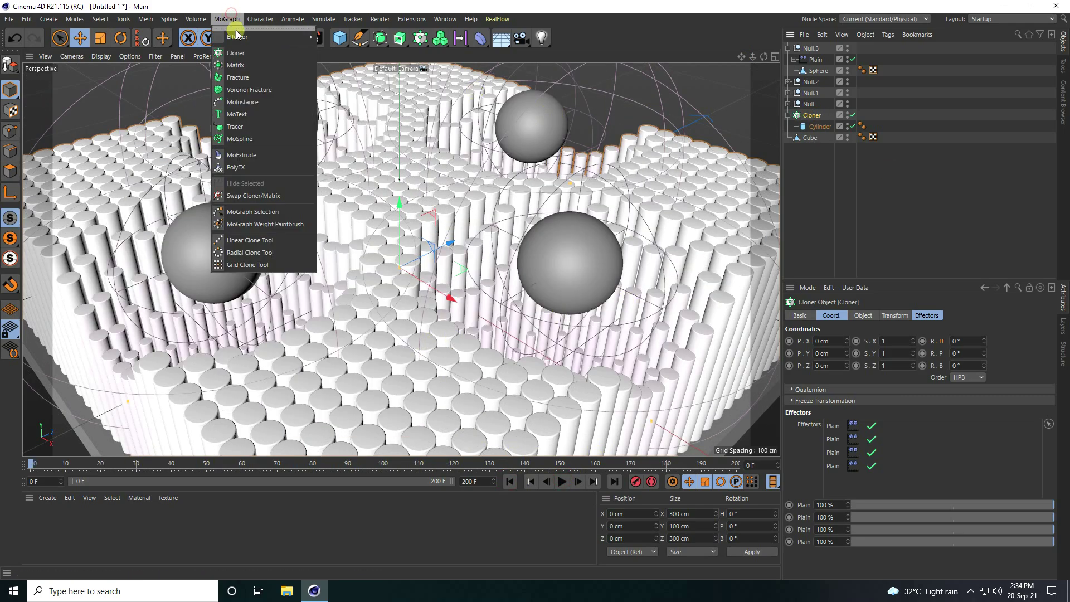
{"action": "mouse_move", "coordinate": [235, 34]}
{"action": "left_click", "coordinate": [345, 62]}
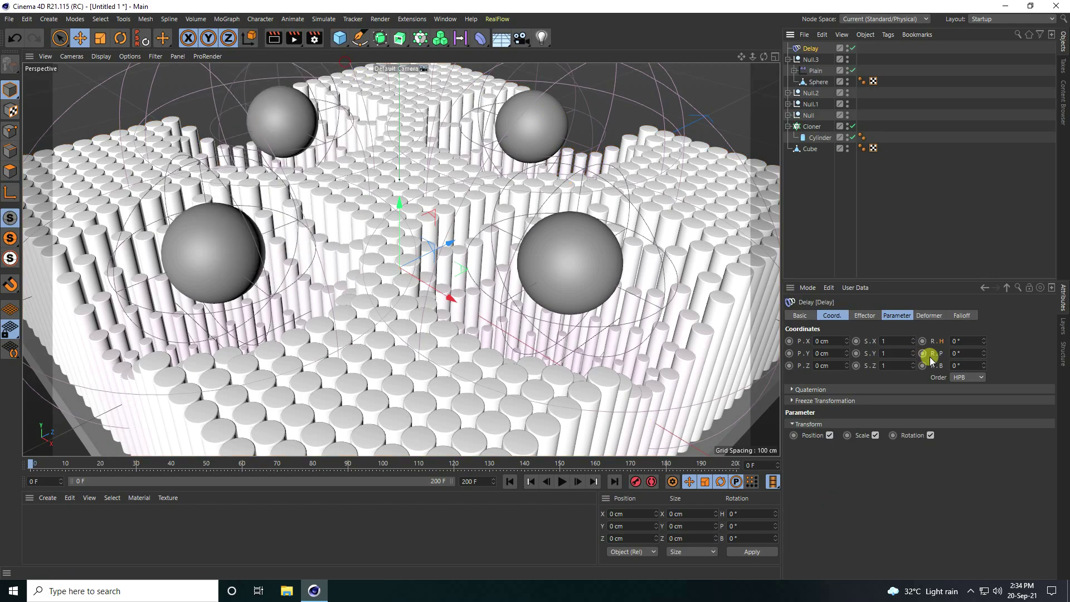
{"action": "left_click", "coordinate": [867, 316]}
{"action": "left_click_drag", "start_coordinate": [957, 341], "coordinate": [987, 339]}
{"action": "left_click", "coordinate": [836, 369]}
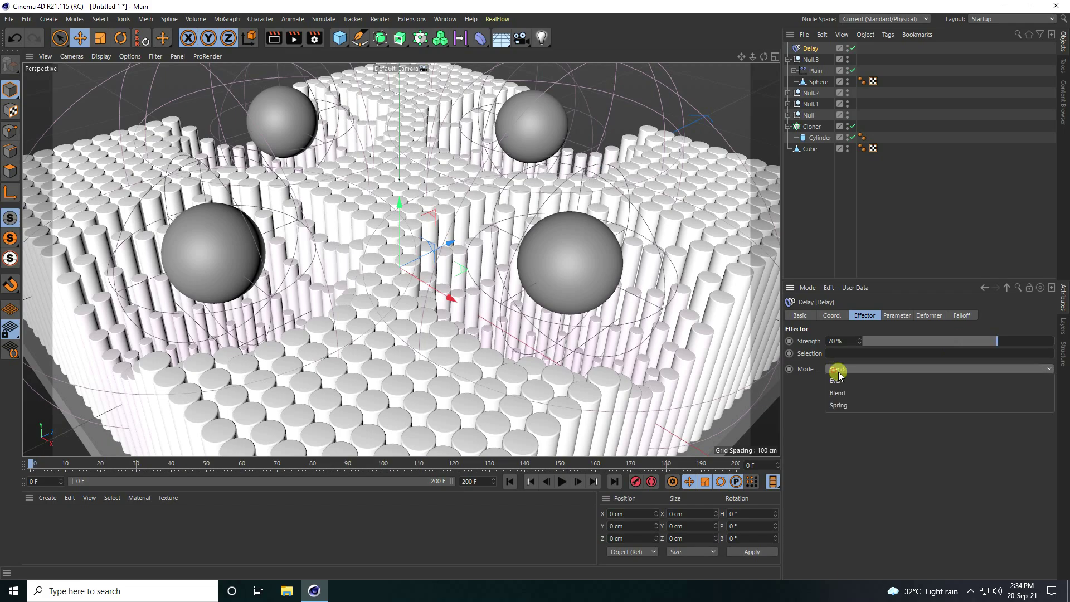
{"action": "left_click", "coordinate": [848, 402]}
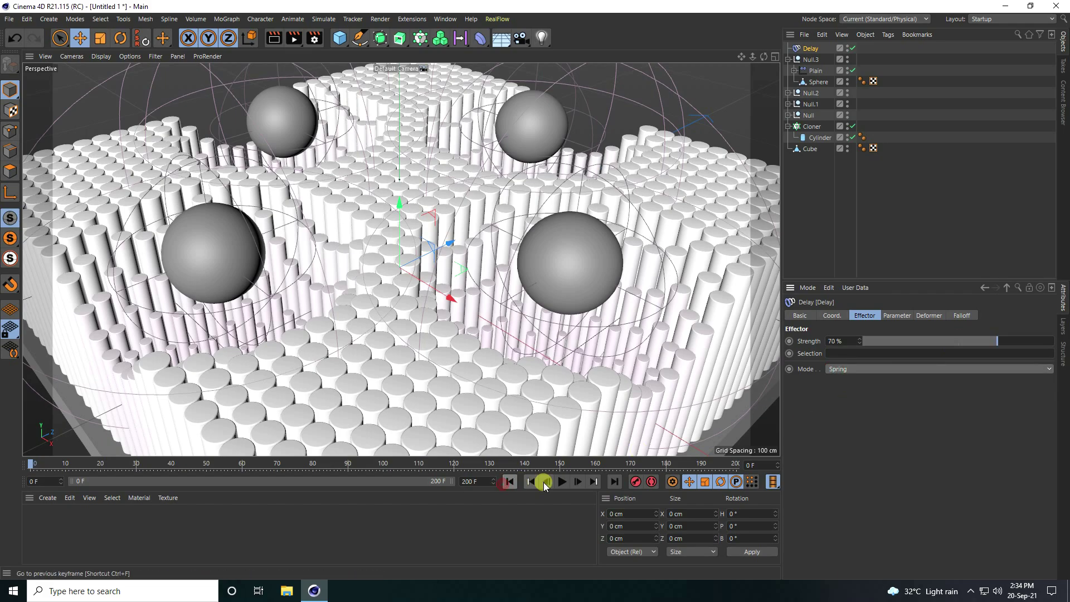
{"action": "left_click", "coordinate": [562, 482]}
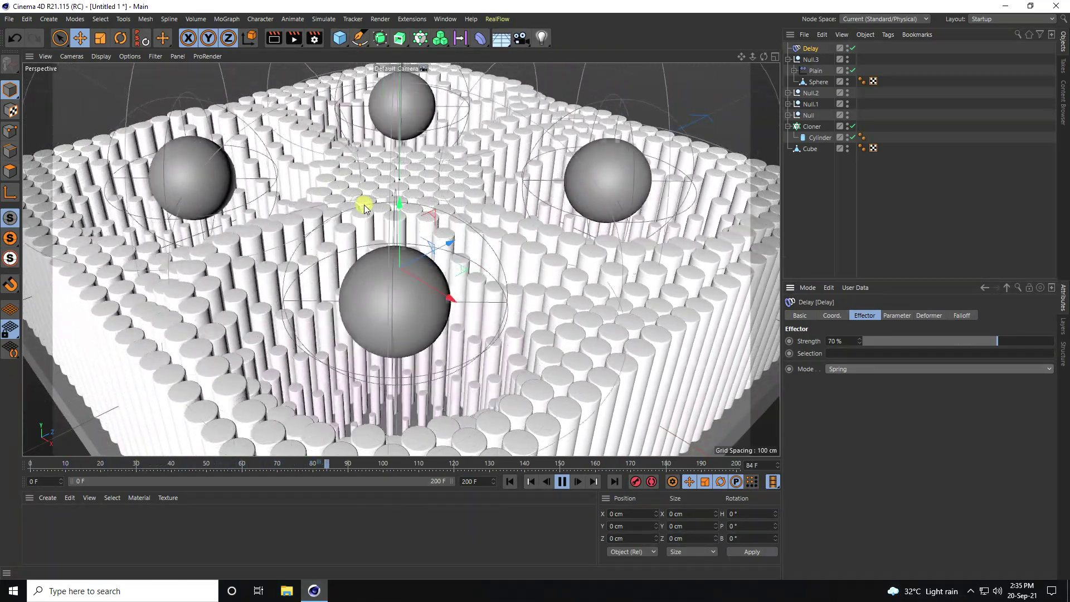
{"action": "left_click", "coordinate": [562, 481]}
{"action": "left_click", "coordinate": [509, 481]}
- Load the materials from scene file 2 and drag Mat.3 onto the Cylinder to turn it pink
{"action": "left_click", "coordinate": [56, 497]}
{"action": "left_click", "coordinate": [70, 425]}
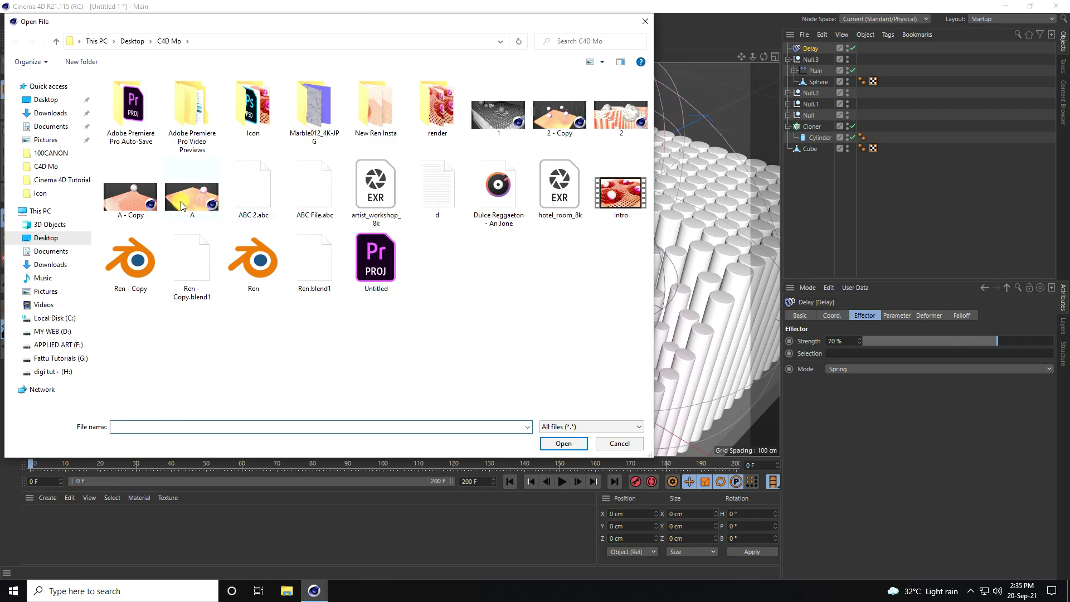
{"action": "left_click", "coordinate": [620, 115]}
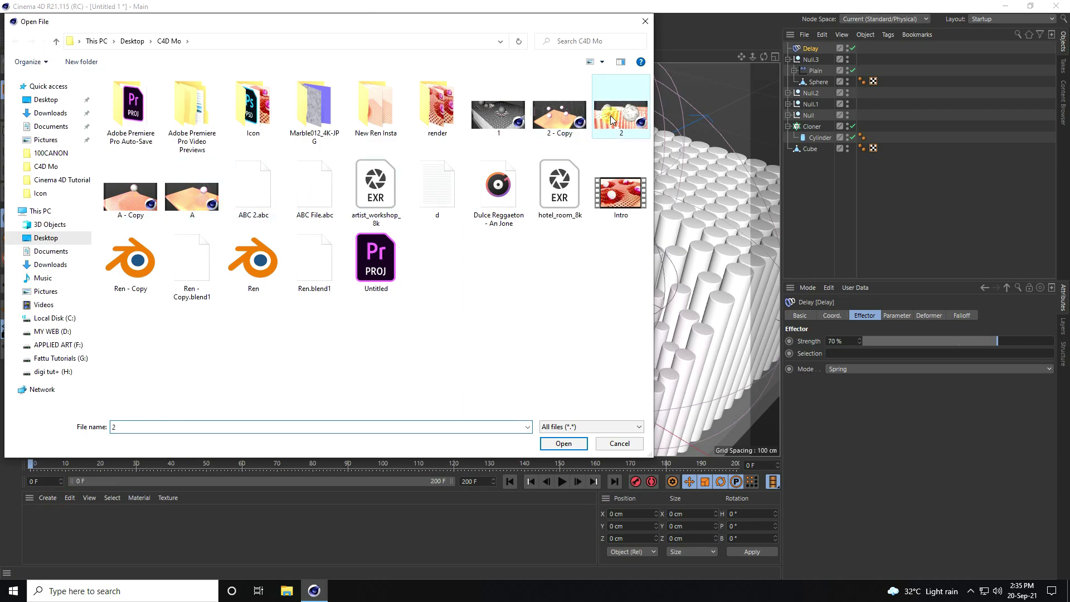
{"action": "left_click", "coordinate": [563, 443]}
{"action": "left_click_drag", "start_coordinate": [433, 452], "coordinate": [819, 137]}
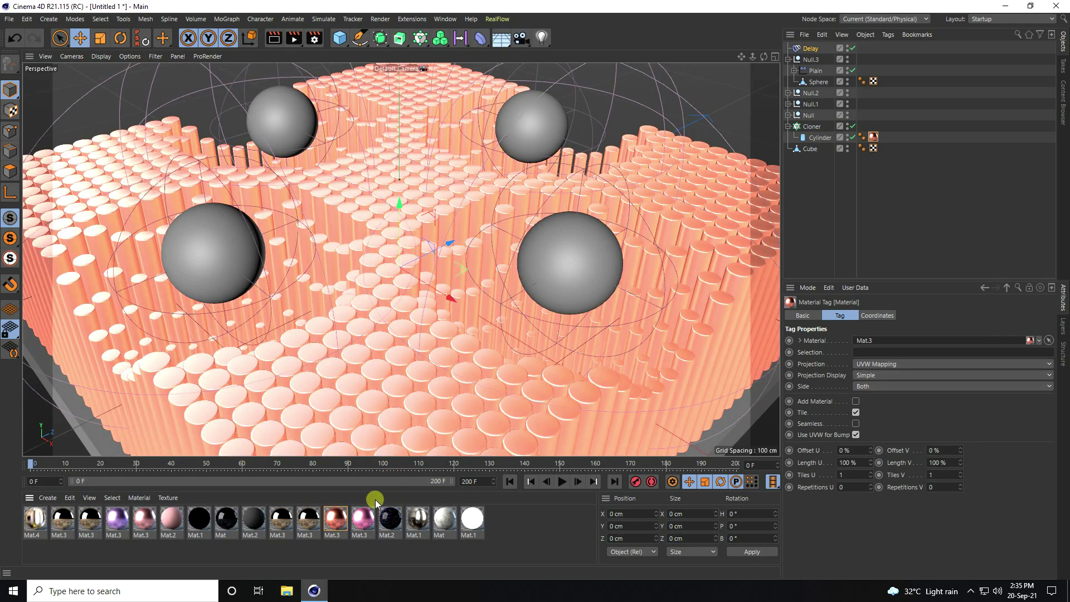
- Expand Null, Null.1 and Null.2 and drop the white marble Mat onto all four Sphere objects
{"action": "left_click", "coordinate": [442, 523]}
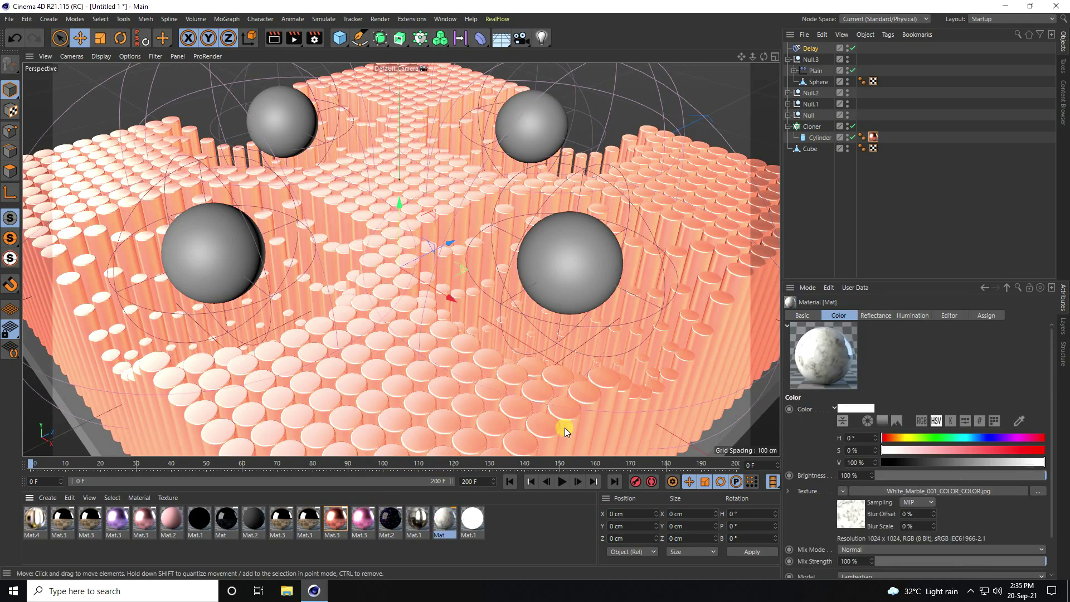
{"action": "left_click", "coordinate": [787, 114]}
{"action": "left_click", "coordinate": [787, 104]}
{"action": "left_click", "coordinate": [788, 93]}
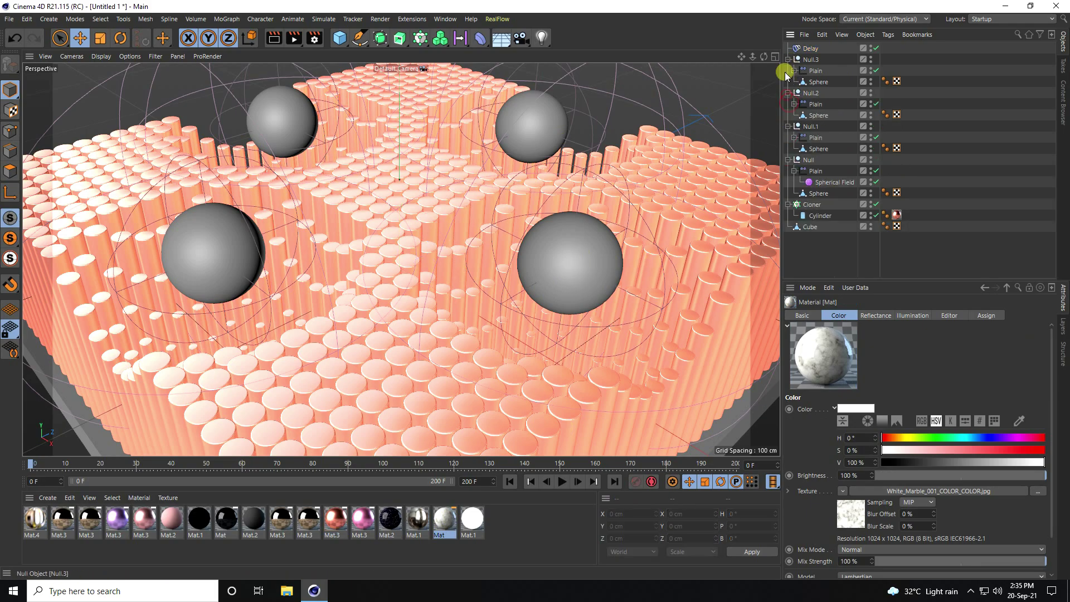
{"action": "left_click_drag", "start_coordinate": [440, 524], "coordinate": [818, 148]}
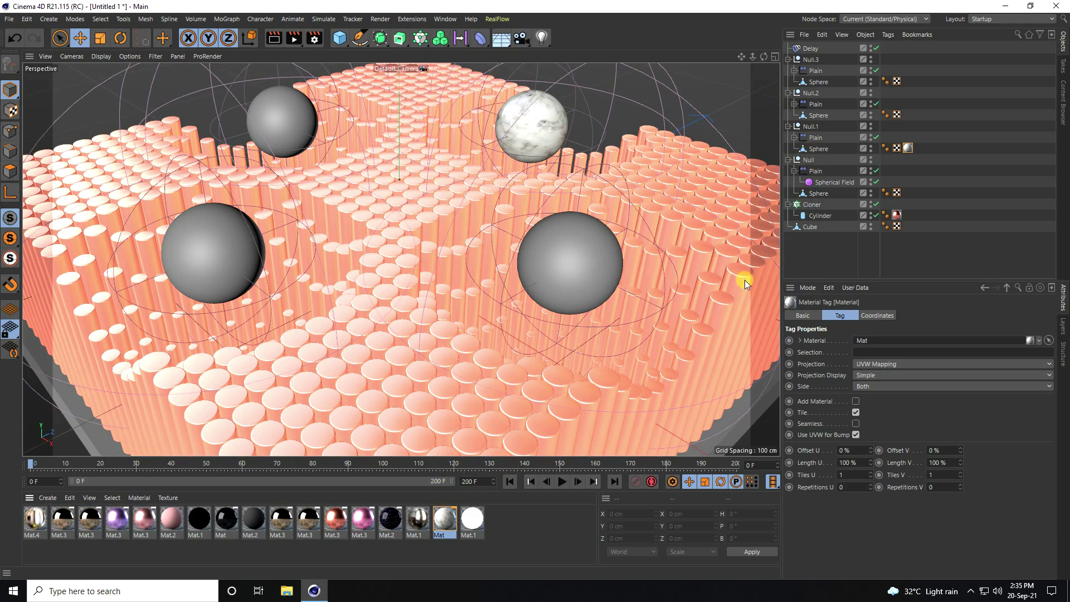
{"action": "left_click_drag", "start_coordinate": [437, 513], "coordinate": [808, 205]}
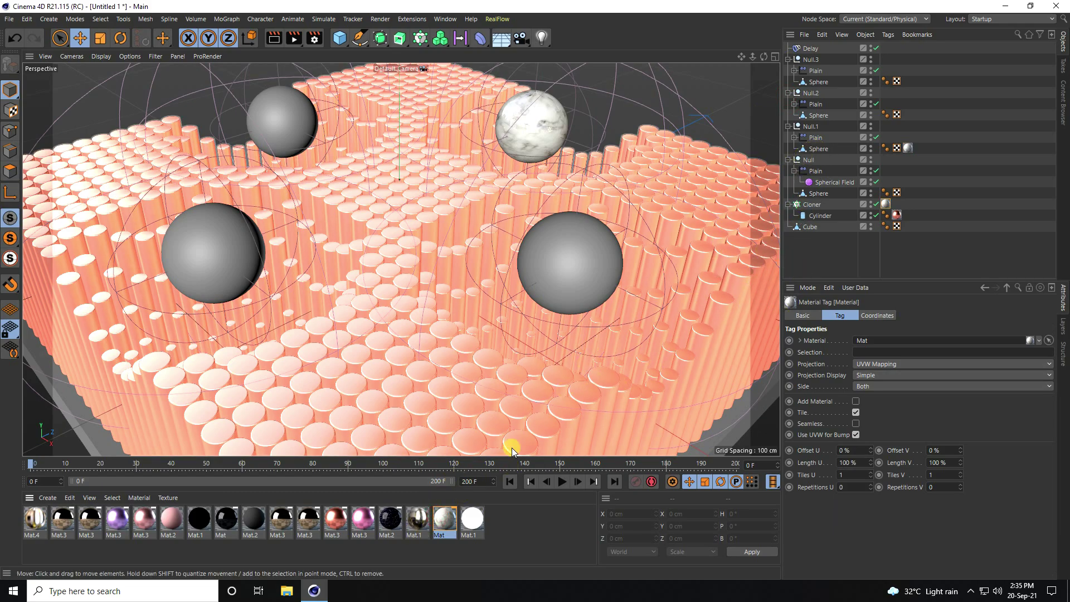
{"action": "left_click_drag", "start_coordinate": [453, 518], "coordinate": [819, 115]}
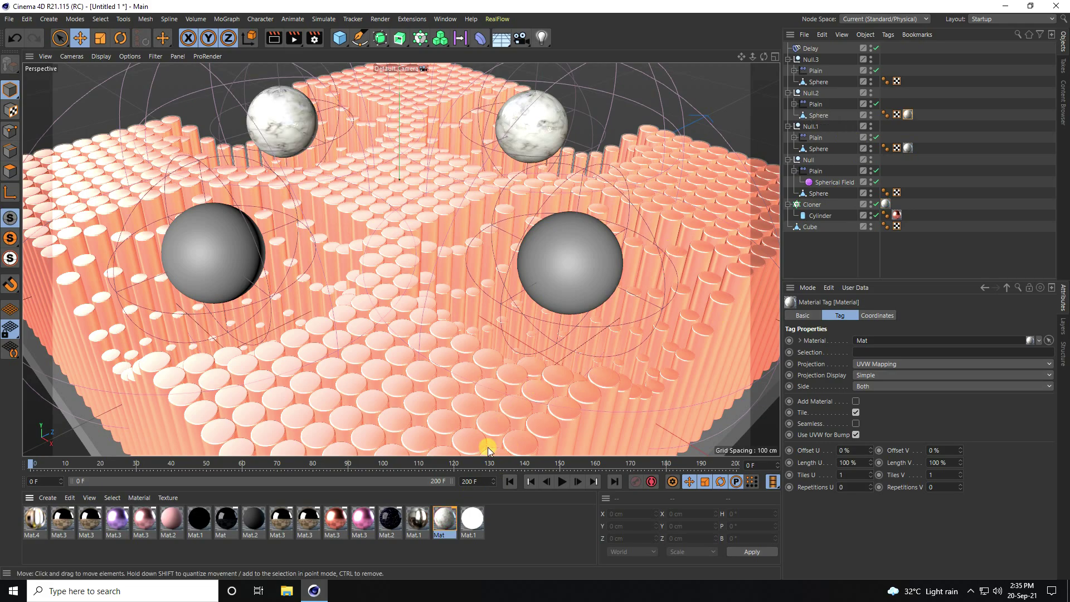
{"action": "left_click_drag", "start_coordinate": [446, 518], "coordinate": [814, 71]}
{"action": "left_click_drag", "start_coordinate": [764, 209], "coordinate": [907, 81]}
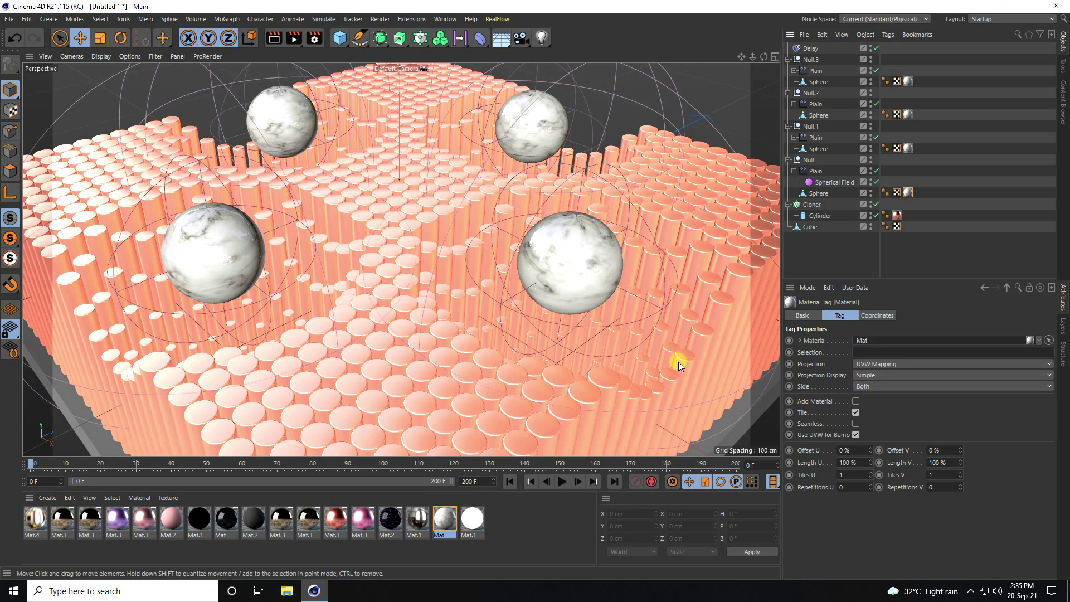
{"action": "left_click", "coordinate": [511, 481]}
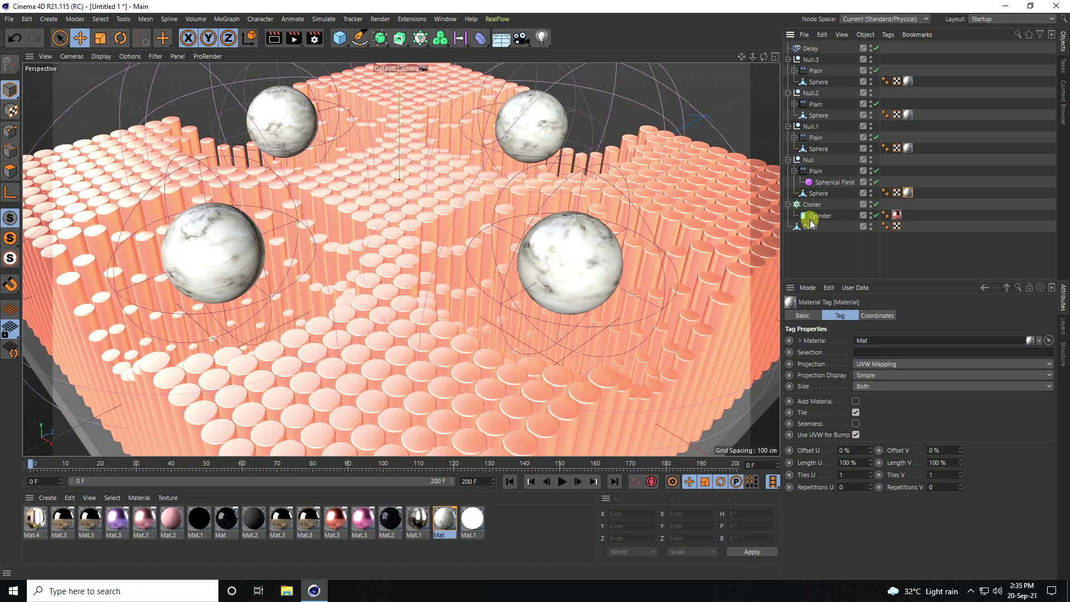
{"action": "left_click", "coordinate": [818, 193]}
- In the Front view, box-select the first sphere's upper polygons and apply pink Mat.3
{"action": "middle_click", "coordinate": [487, 277]}
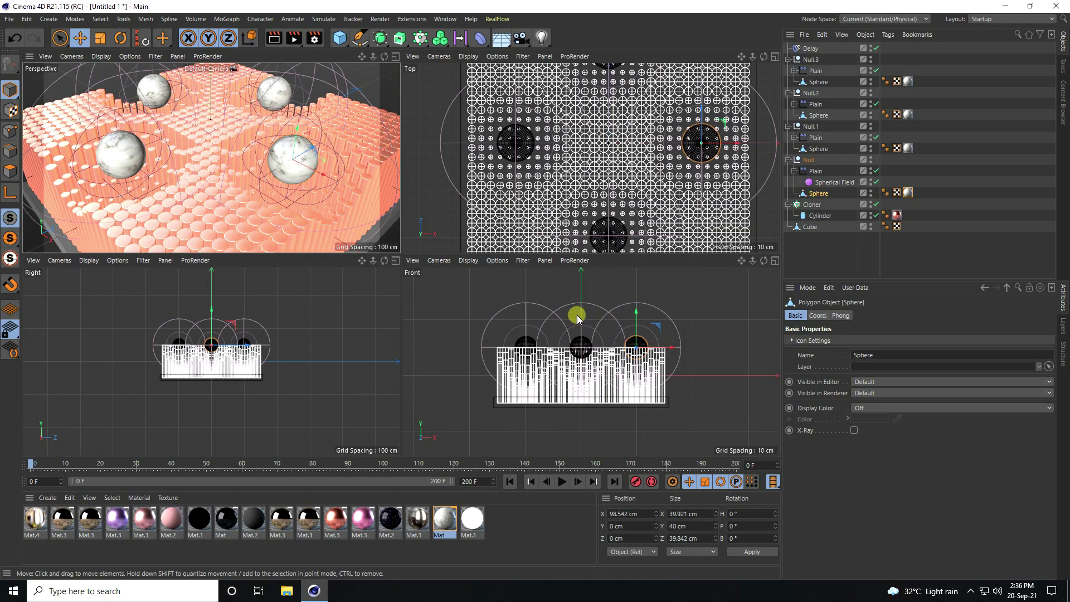
{"action": "middle_click", "coordinate": [579, 315]}
{"action": "scroll", "coordinate": [570, 309], "scroll_direction": "up", "scroll_amount": 10}
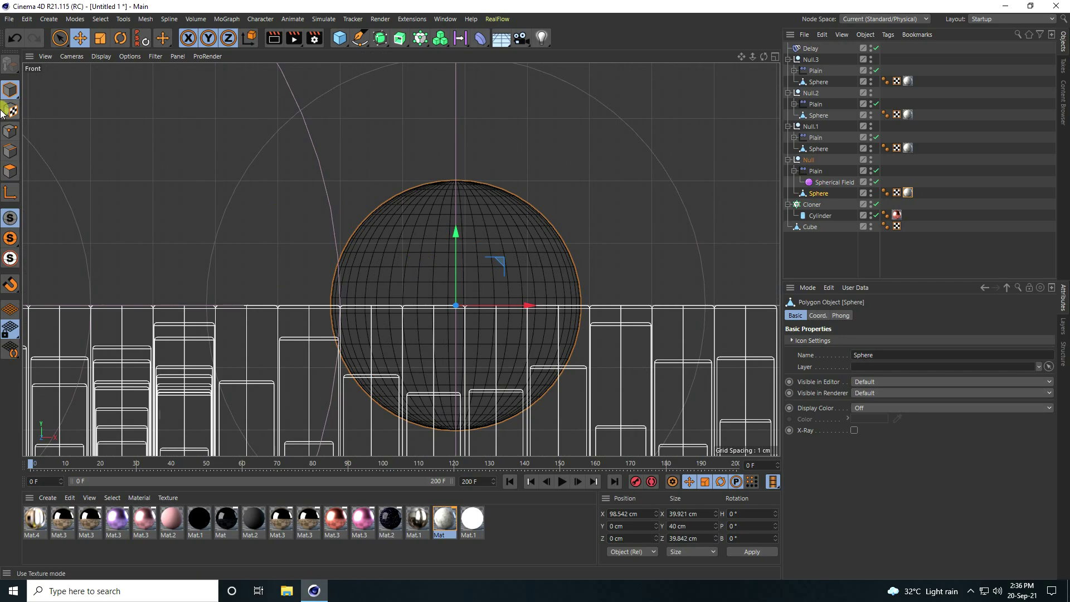
{"action": "left_click", "coordinate": [10, 171]}
{"action": "left_click_drag", "start_coordinate": [60, 38], "coordinate": [106, 74]}
{"action": "left_click_drag", "start_coordinate": [252, 147], "coordinate": [668, 326]}
{"action": "right_click", "coordinate": [370, 522]}
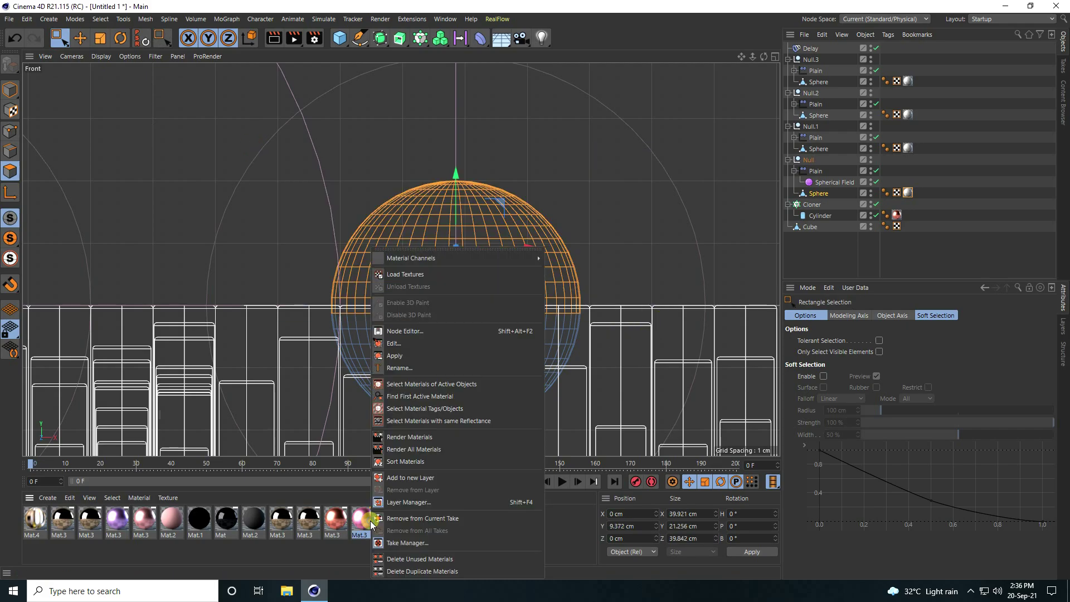
{"action": "left_click", "coordinate": [404, 355]}
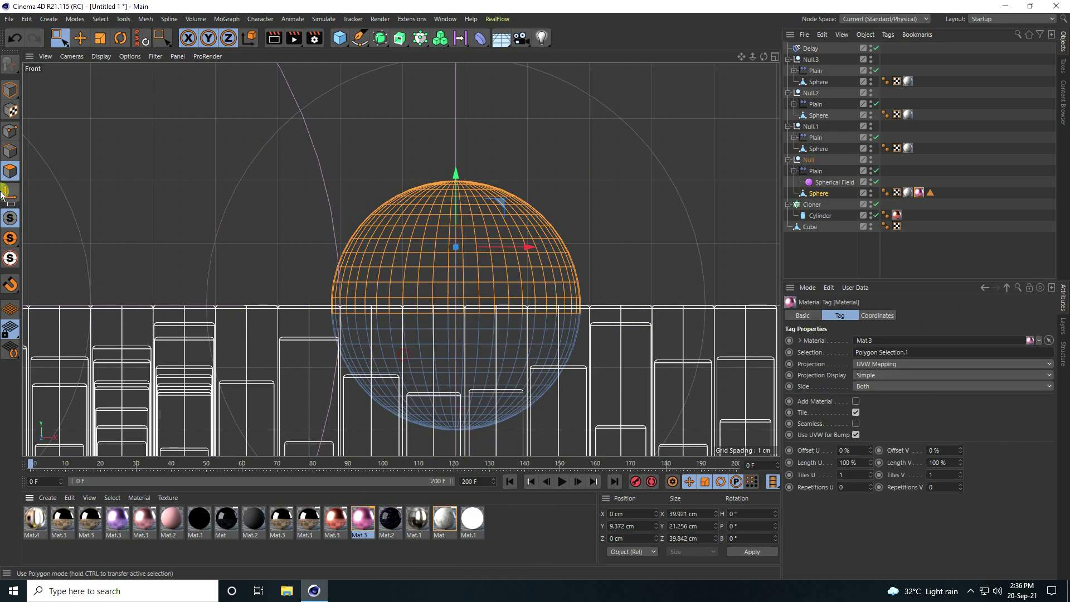
- Return to object mode with the Move tool and check the pink top in the perspective view
{"action": "left_click", "coordinate": [11, 91]}
{"action": "key", "text": "e"}
{"action": "middle_click", "coordinate": [272, 194]}
{"action": "middle_click", "coordinate": [272, 194]}
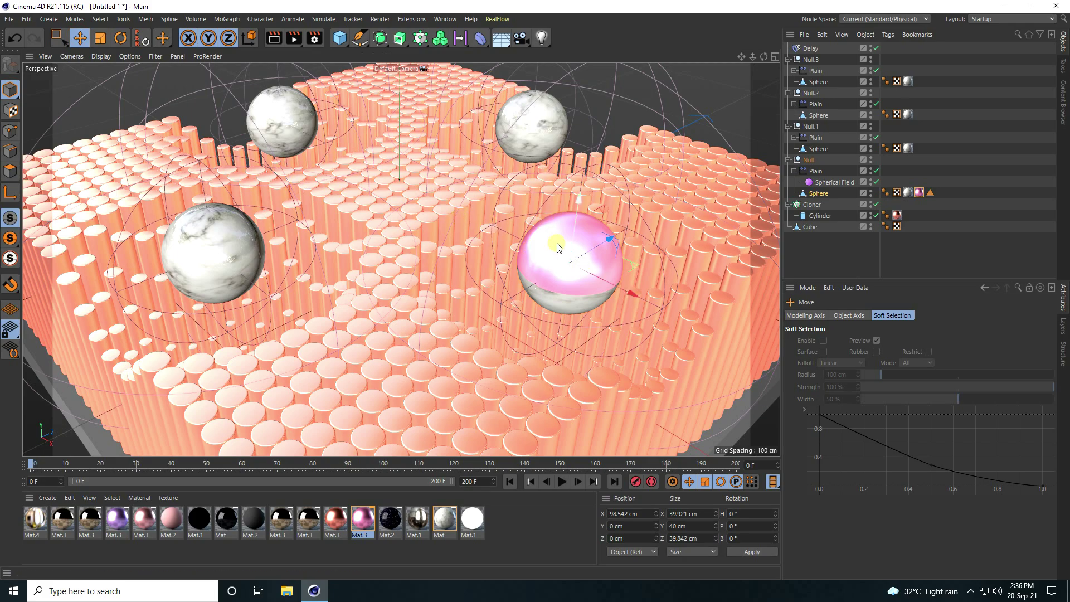
{"action": "middle_click", "coordinate": [313, 201]}
{"action": "scroll", "coordinate": [618, 321], "scroll_direction": "down", "scroll_amount": 5}
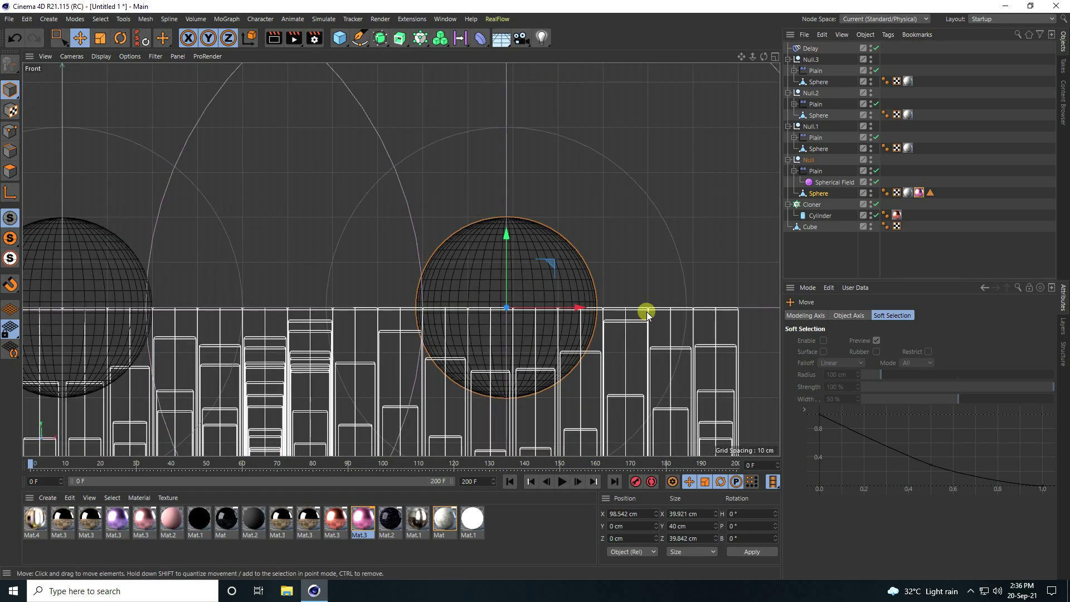
{"action": "scroll", "coordinate": [508, 317], "scroll_direction": "up", "scroll_amount": 3}
{"action": "scroll", "coordinate": [120, 310], "scroll_direction": "up", "scroll_amount": 3}
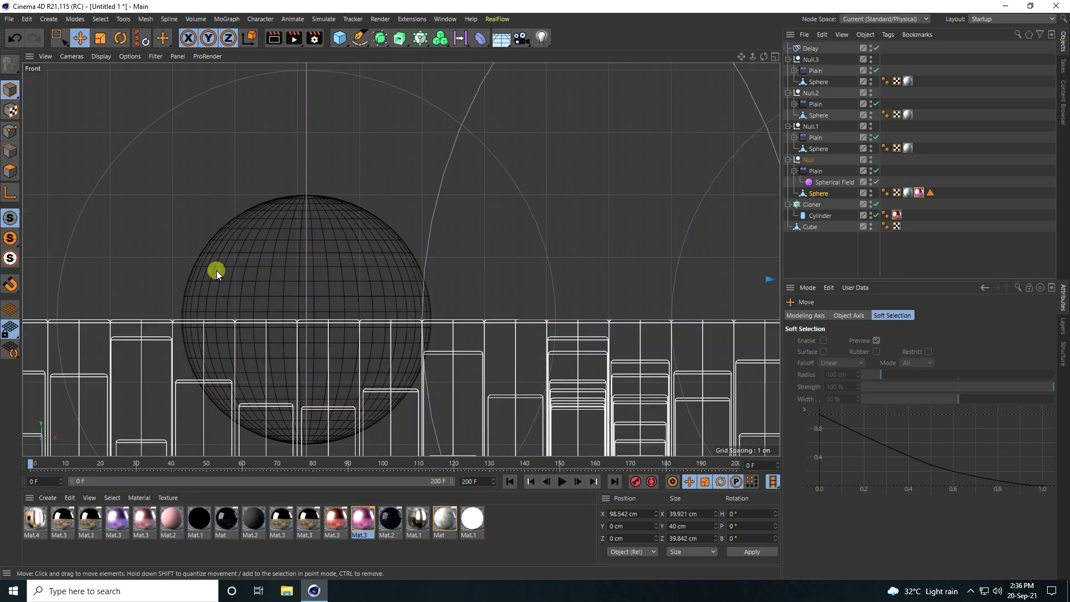
- Box-select the upper polygons of Null.2's sphere and apply Mat.3 to them
{"action": "left_click", "coordinate": [232, 279]}
{"action": "left_click", "coordinate": [10, 171]}
{"action": "left_click_drag", "start_coordinate": [59, 37], "coordinate": [105, 79]}
{"action": "left_click_drag", "start_coordinate": [108, 132], "coordinate": [484, 331]}
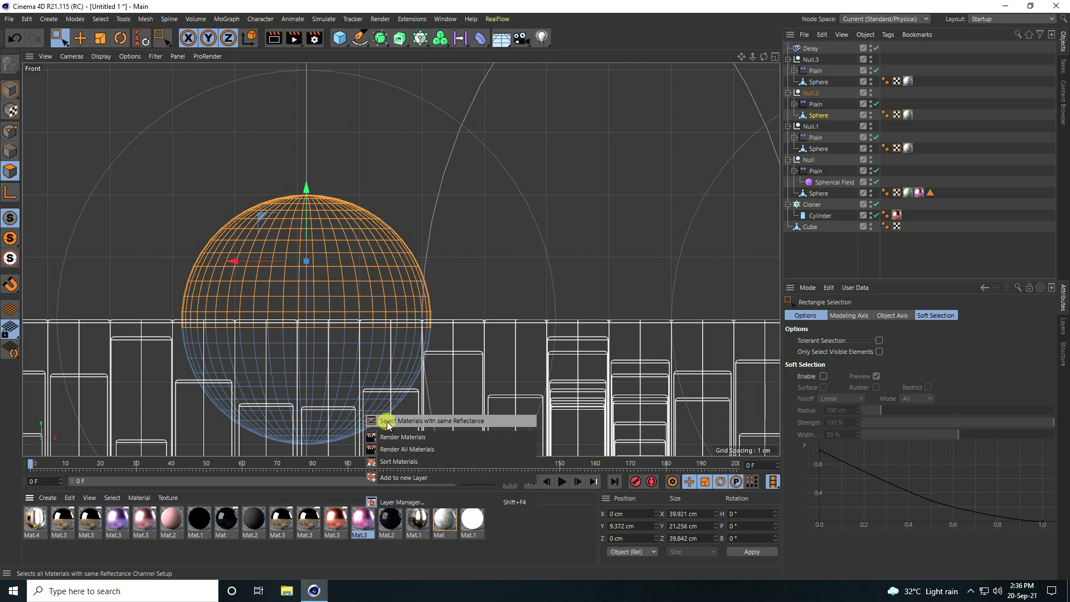
{"action": "double_click", "coordinate": [365, 526]}
{"action": "right_click", "coordinate": [365, 527]}
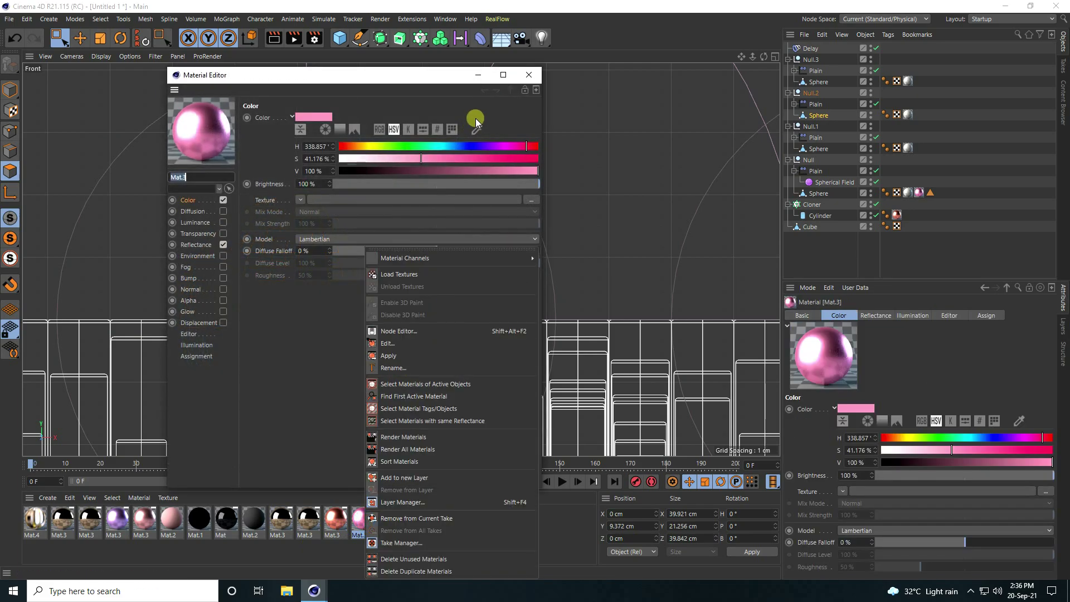
{"action": "left_click", "coordinate": [526, 76]}
{"action": "left_click", "coordinate": [528, 75]}
{"action": "right_click", "coordinate": [363, 521]}
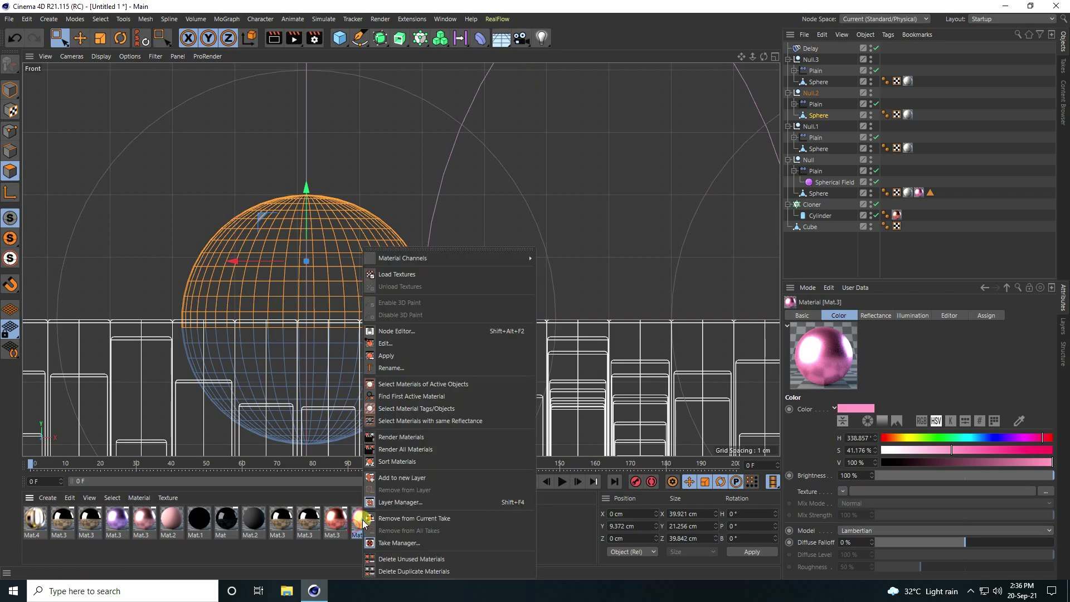
{"action": "left_click", "coordinate": [386, 356]}
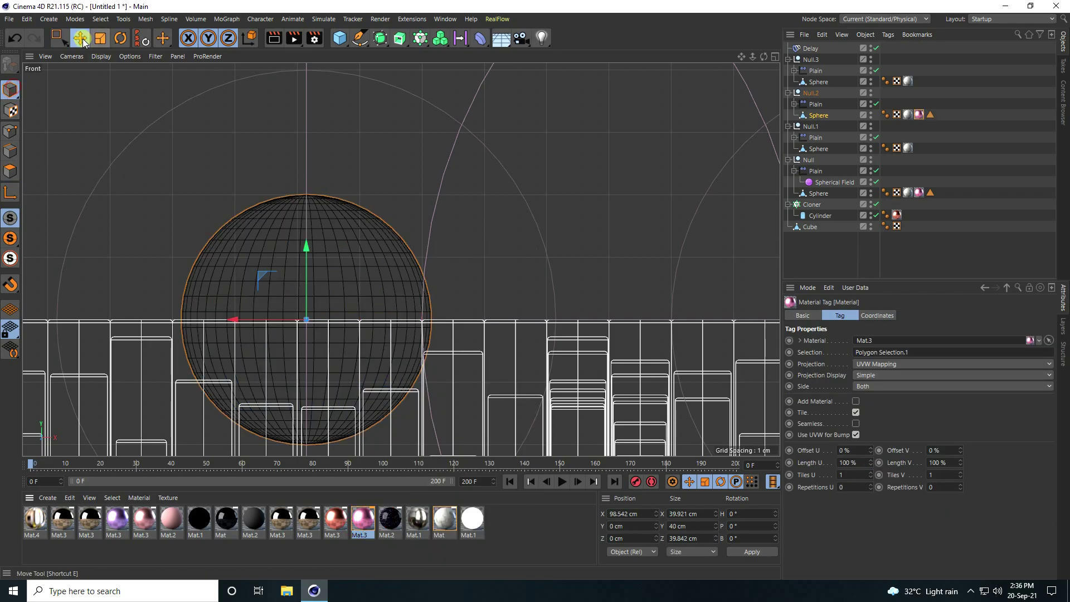
- With the Move tool active, select the sphere under Null.1
{"action": "key", "text": "e"}
{"action": "scroll", "coordinate": [179, 167], "scroll_direction": "down", "scroll_amount": 3}
{"action": "scroll", "coordinate": [437, 169], "scroll_direction": "down", "scroll_amount": 2}
{"action": "left_click", "coordinate": [408, 199]}
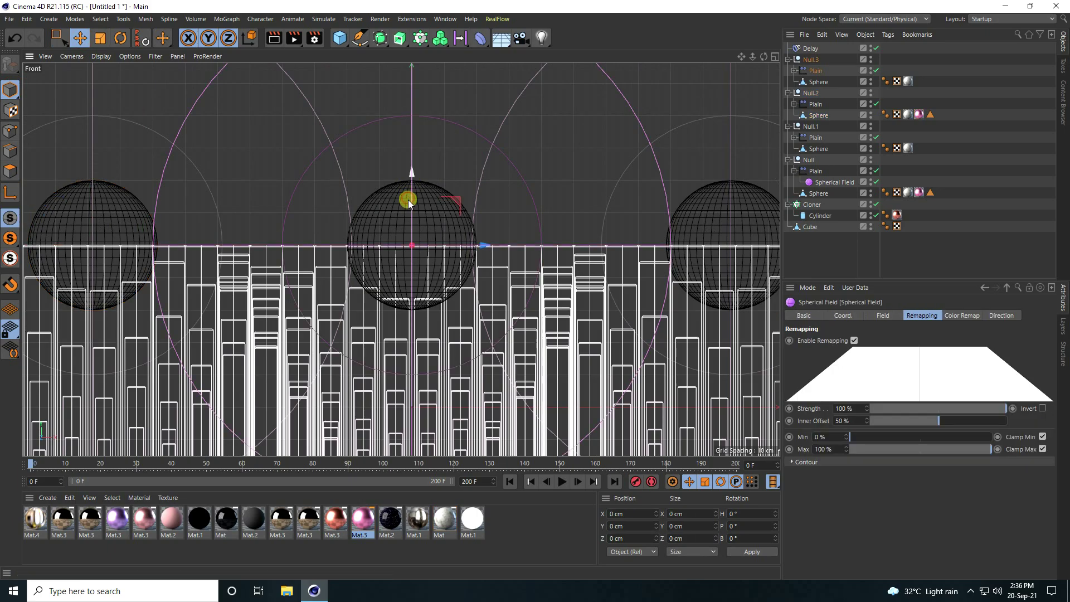
{"action": "left_click", "coordinate": [819, 116]}
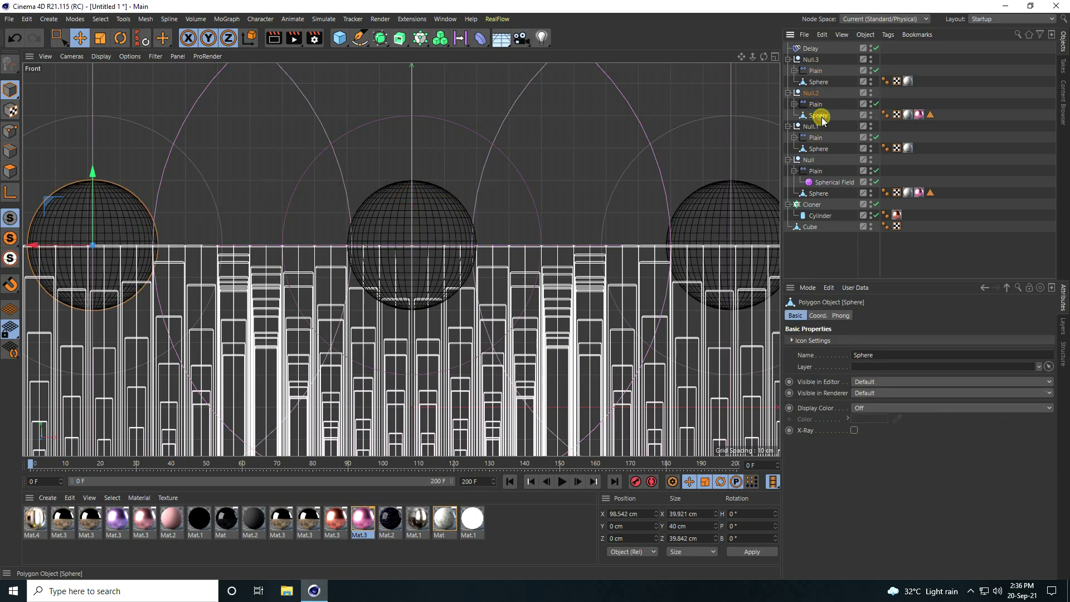
{"action": "left_click", "coordinate": [821, 147]}
{"action": "scroll", "coordinate": [426, 168], "scroll_direction": "up", "scroll_amount": 5}
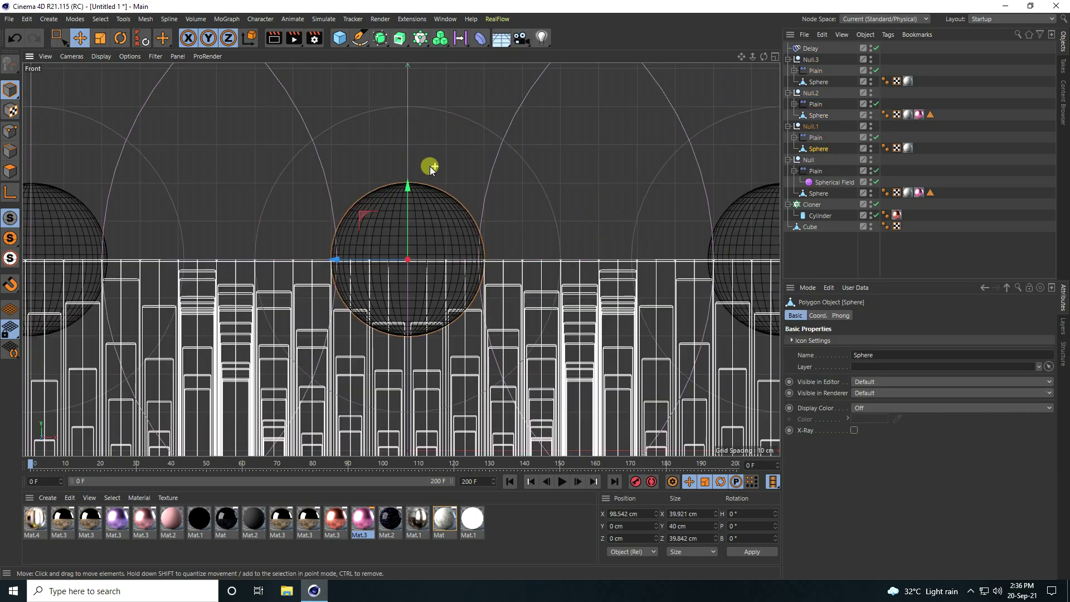
- Box-select the upper polygons of Null.1's sphere and apply pink Mat.3
{"action": "left_click", "coordinate": [11, 171]}
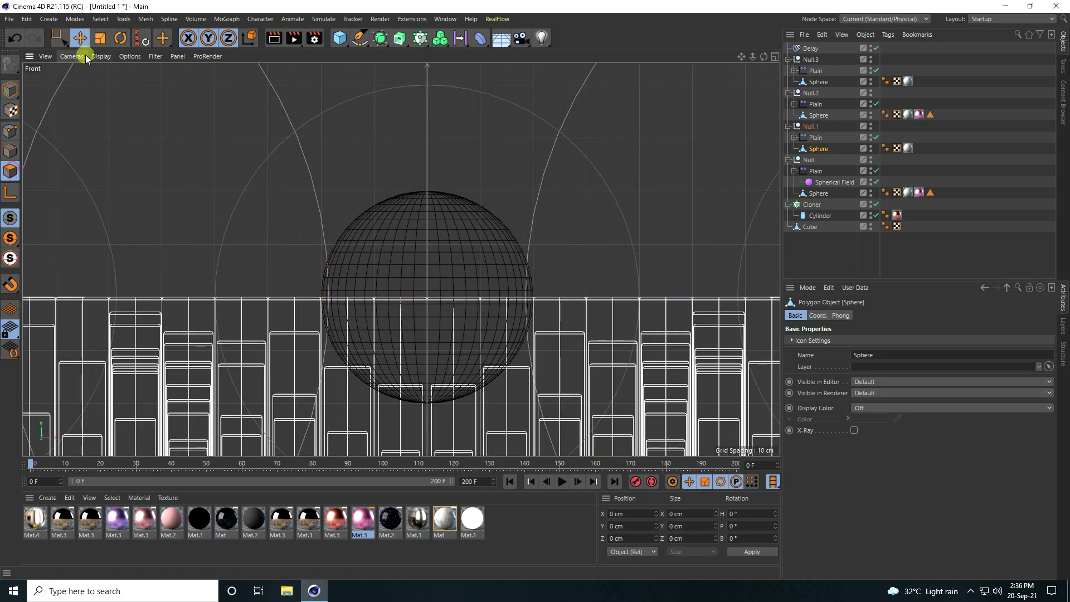
{"action": "left_click_drag", "start_coordinate": [61, 40], "coordinate": [97, 71]}
{"action": "left_click_drag", "start_coordinate": [224, 127], "coordinate": [611, 310]}
{"action": "middle_click", "coordinate": [442, 249]}
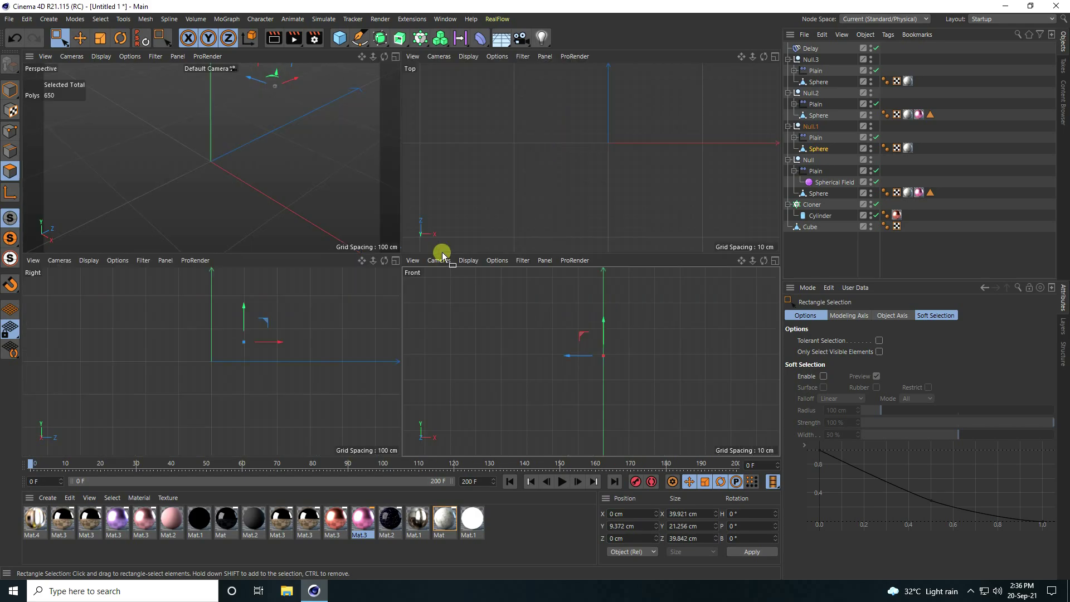
{"action": "middle_click", "coordinate": [237, 149]}
{"action": "right_click", "coordinate": [363, 518]}
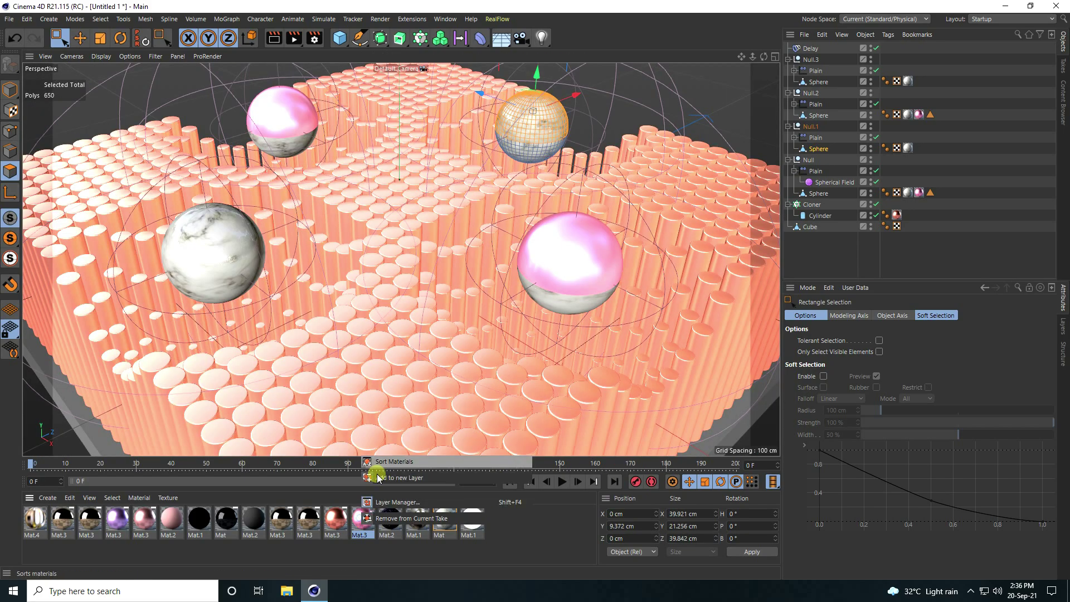
{"action": "left_click", "coordinate": [362, 518]}
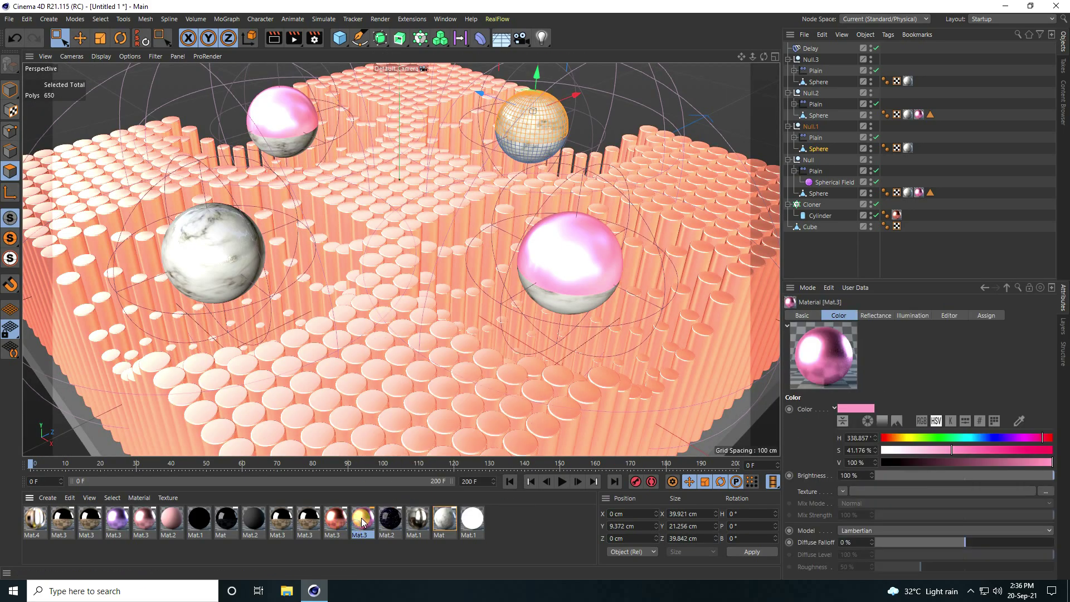
{"action": "right_click", "coordinate": [363, 518]}
{"action": "left_click", "coordinate": [391, 356]}
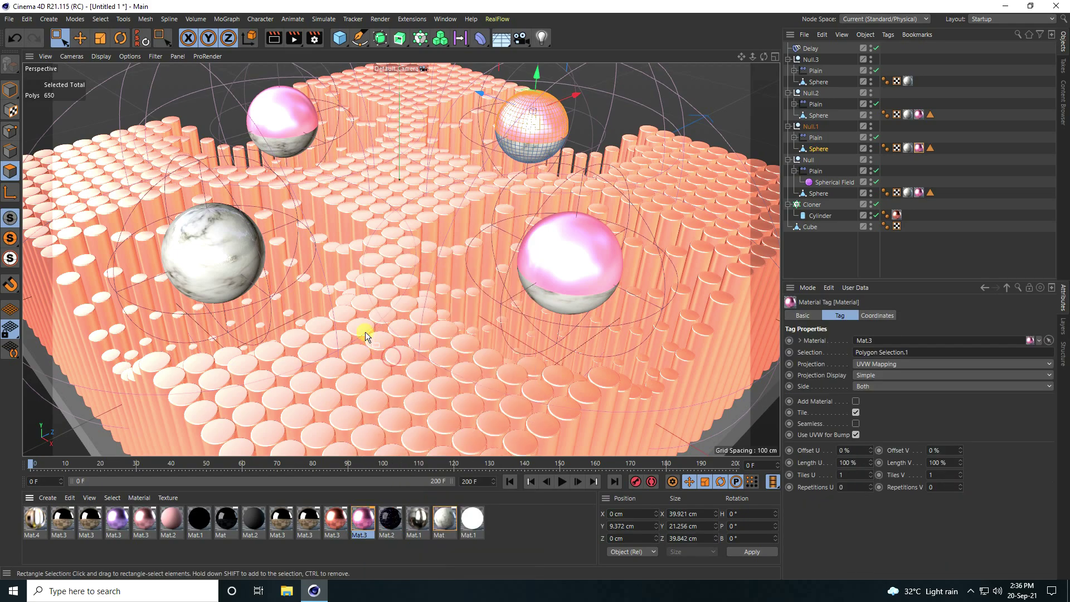
- Back in object mode, select the front-left sphere and maximize the Front view
{"action": "left_click", "coordinate": [10, 89]}
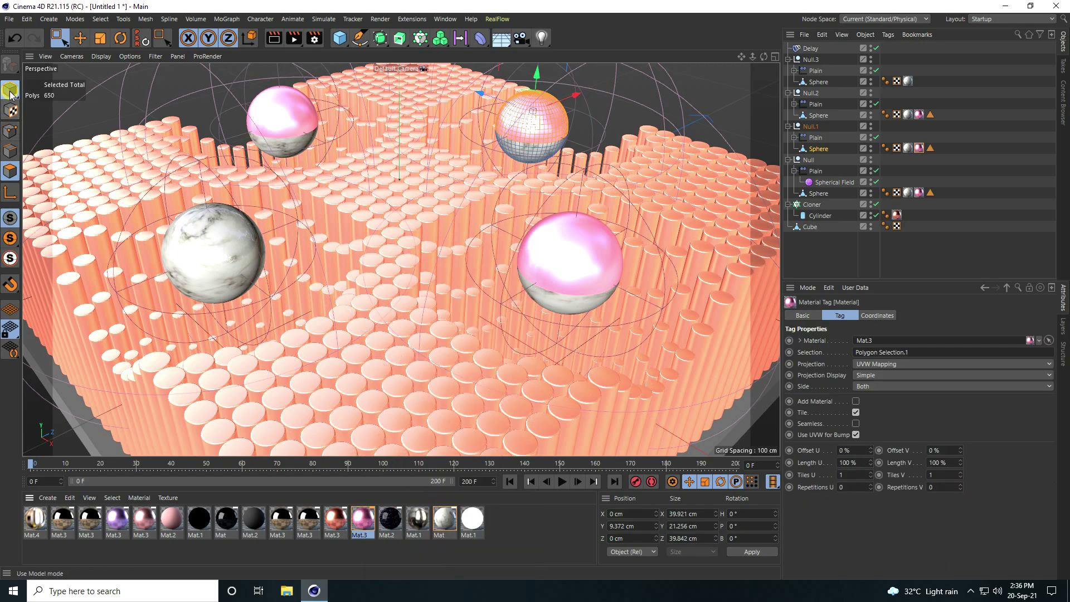
{"action": "left_click", "coordinate": [59, 38]}
{"action": "left_click", "coordinate": [81, 37]}
{"action": "left_click", "coordinate": [210, 239]}
{"action": "middle_click", "coordinate": [210, 246]}
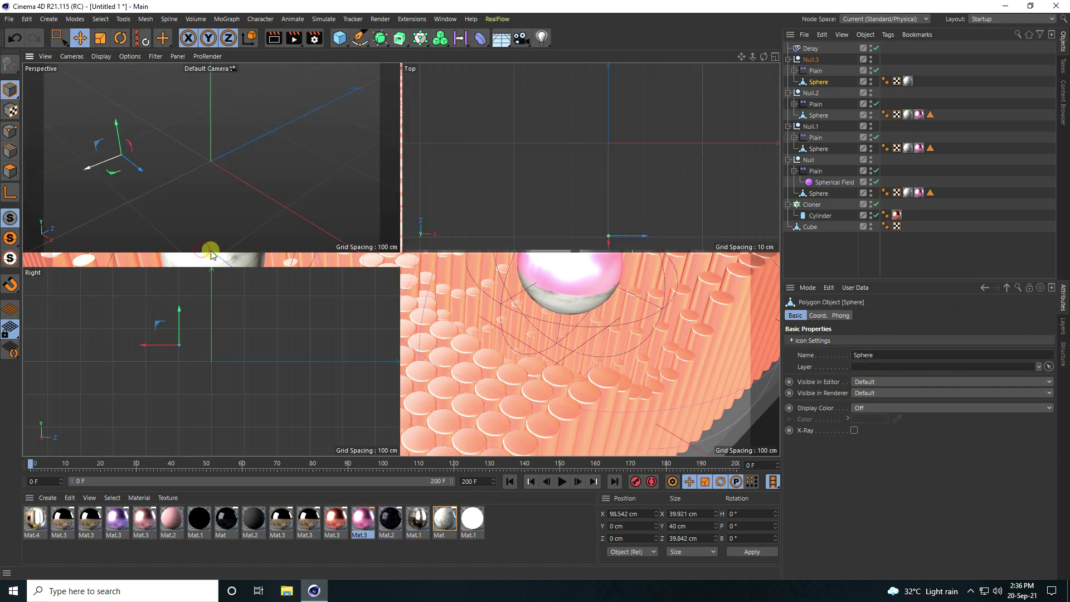
{"action": "middle_click", "coordinate": [490, 324]}
- Apply Mat.3 to the front-left sphere's upper half, then return to object mode and perspective view
{"action": "left_click", "coordinate": [10, 171]}
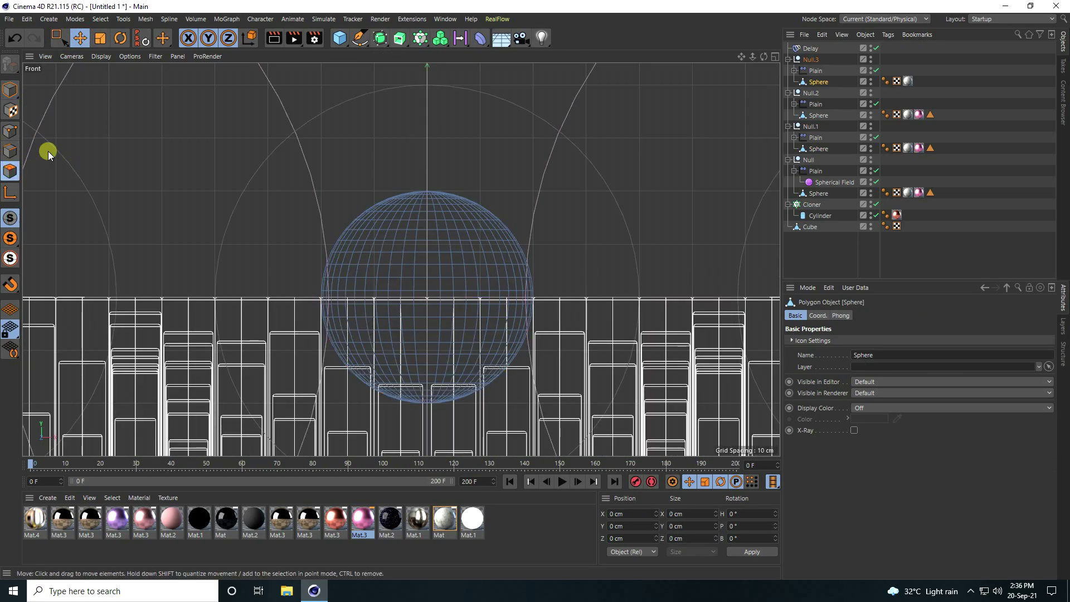
{"action": "left_click_drag", "start_coordinate": [59, 37], "coordinate": [89, 73]}
{"action": "left_click_drag", "start_coordinate": [254, 139], "coordinate": [605, 310]}
{"action": "right_click", "coordinate": [363, 518]}
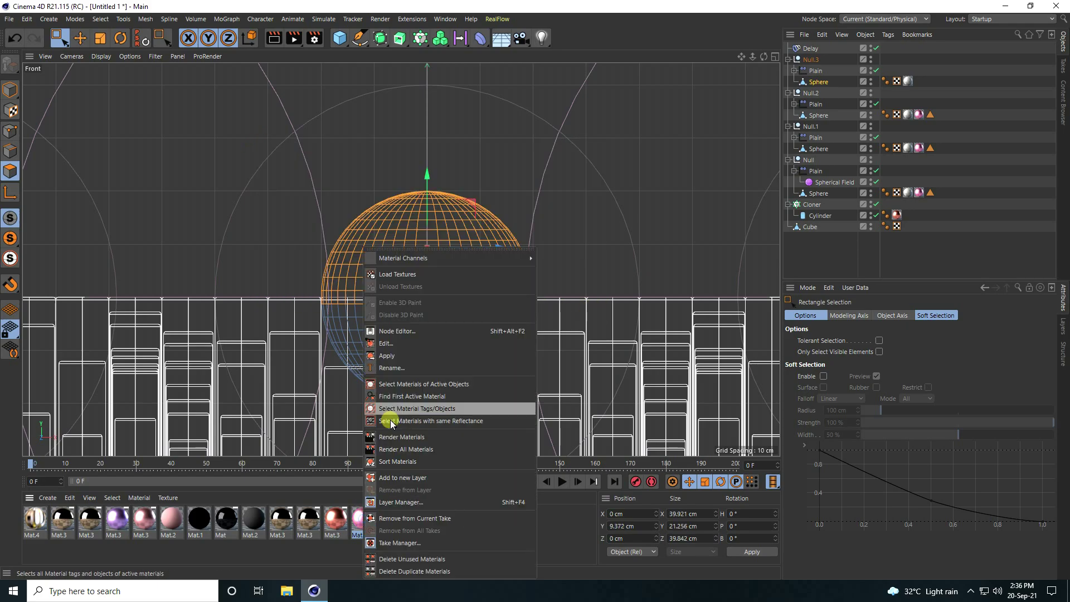
{"action": "left_click", "coordinate": [386, 357]}
{"action": "left_click", "coordinate": [10, 90]}
{"action": "left_click", "coordinate": [79, 38]}
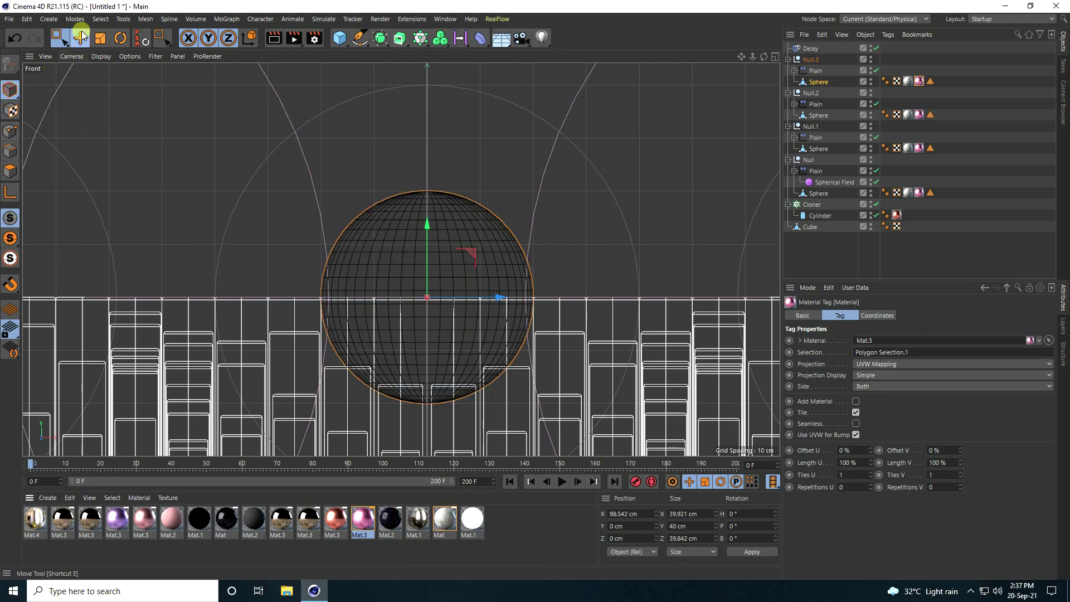
{"action": "middle_click", "coordinate": [201, 167]}
{"action": "middle_click", "coordinate": [201, 167]}
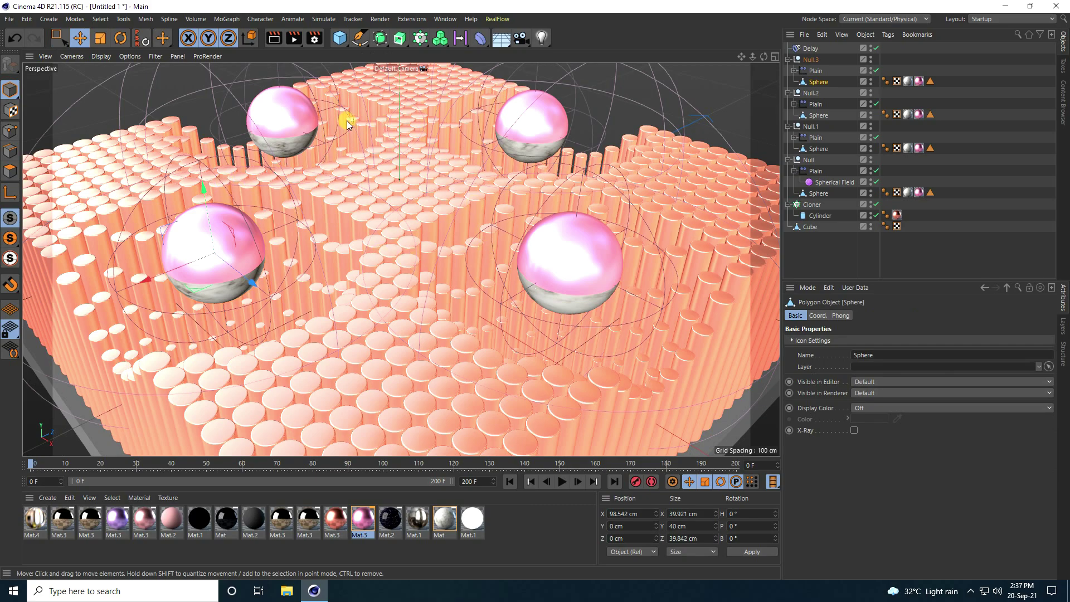
- Keyframe the Null sphere's R.P pitch at 0° on frame 0
{"action": "left_click", "coordinate": [507, 482]}
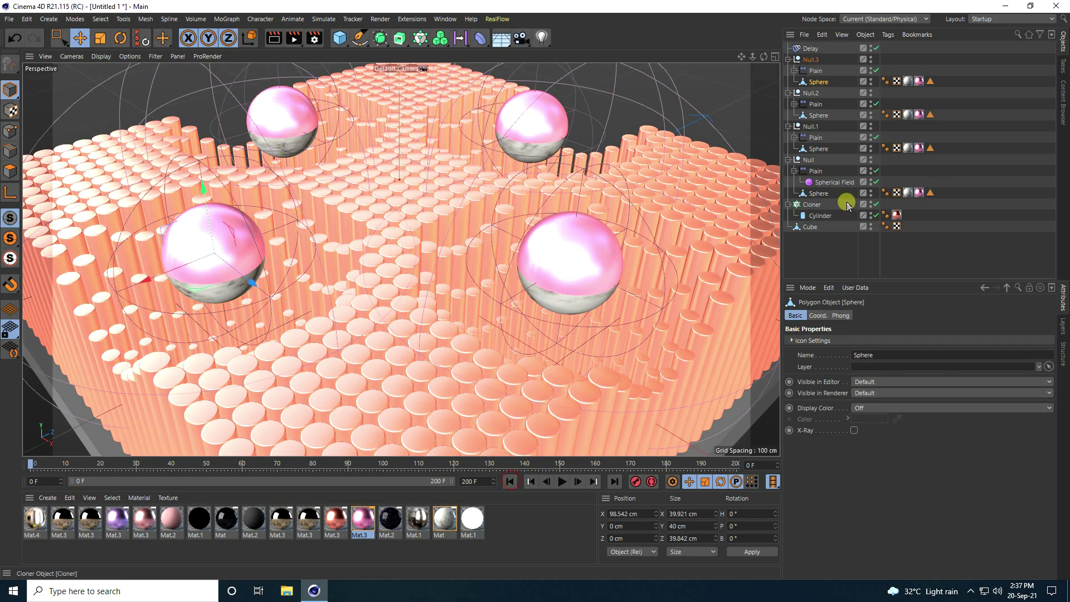
{"action": "left_click", "coordinate": [810, 193]}
{"action": "left_click", "coordinate": [818, 316]}
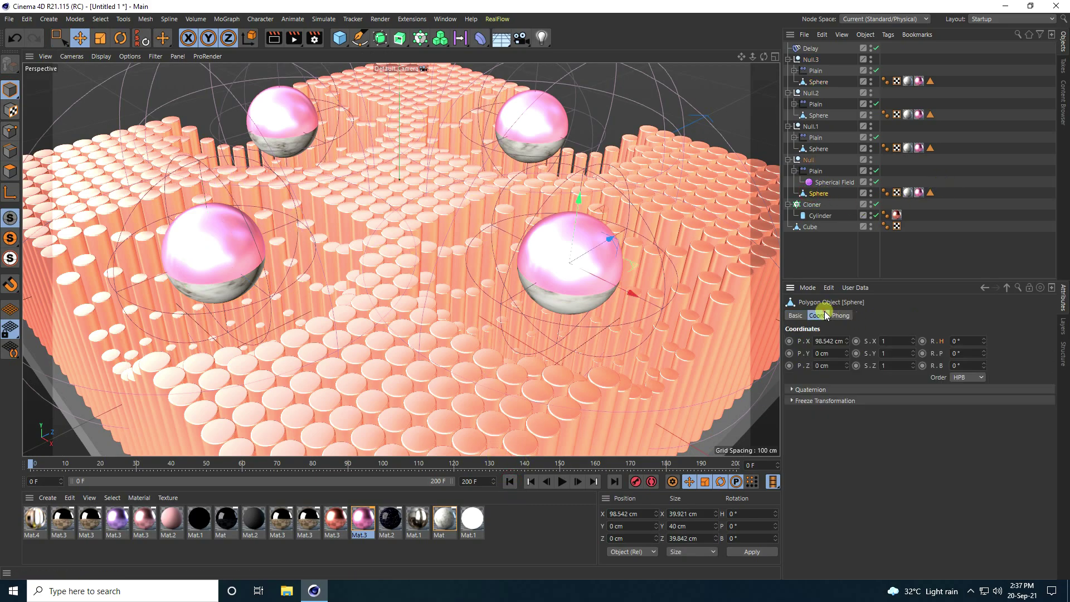
{"action": "left_click_drag", "start_coordinate": [987, 360], "coordinate": [985, 357]}
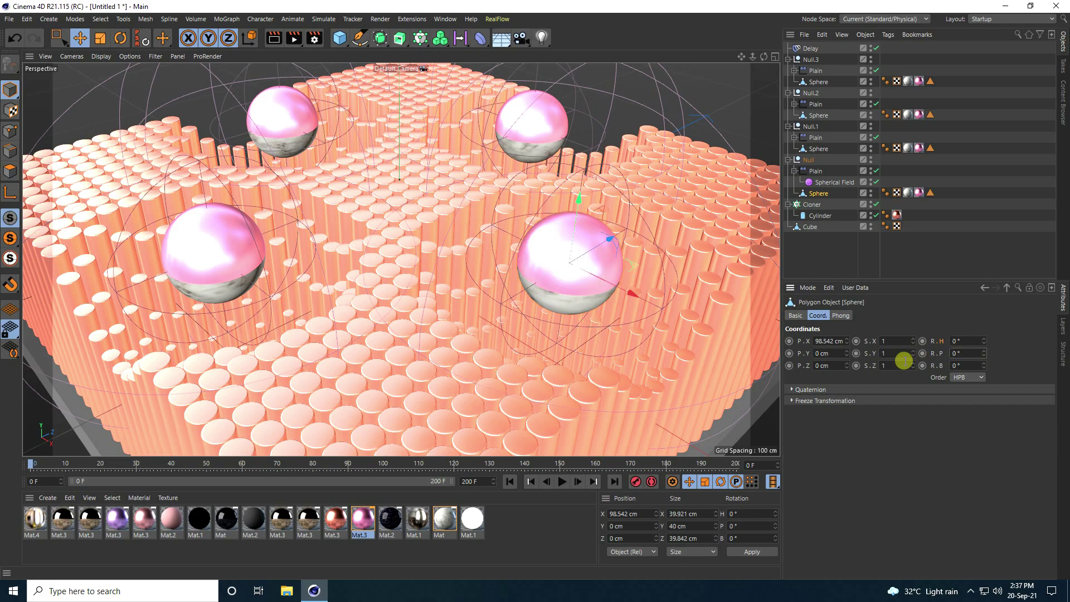
{"action": "left_click", "coordinate": [921, 354]}
- Set R.P to -720° at frame 200 and play back the rolling sphere
{"action": "left_click", "coordinate": [614, 482]}
{"action": "left_click", "coordinate": [969, 355]}
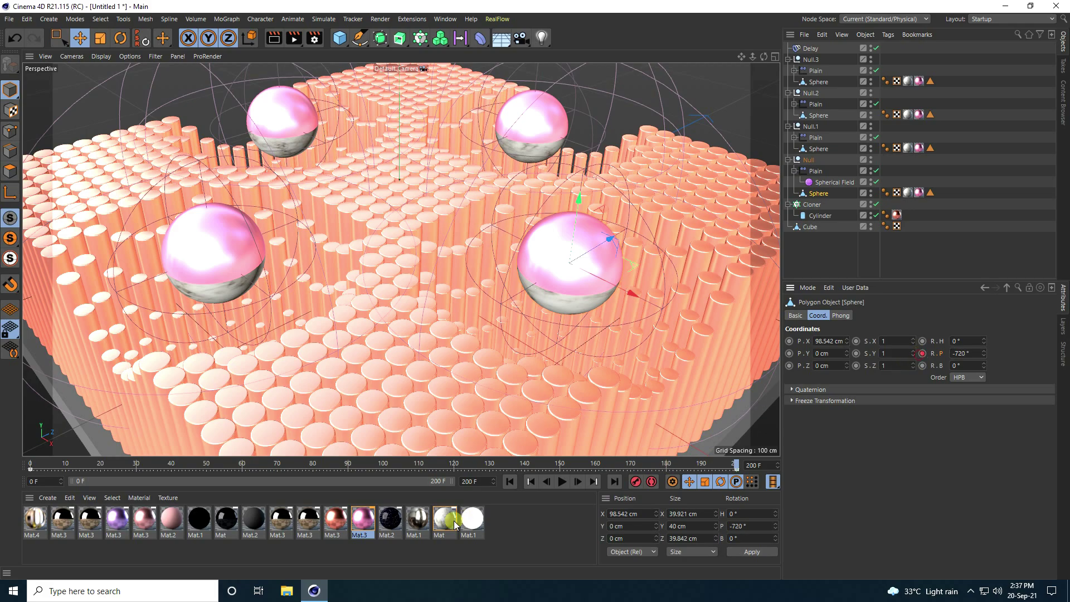
{"action": "left_click", "coordinate": [563, 482]}
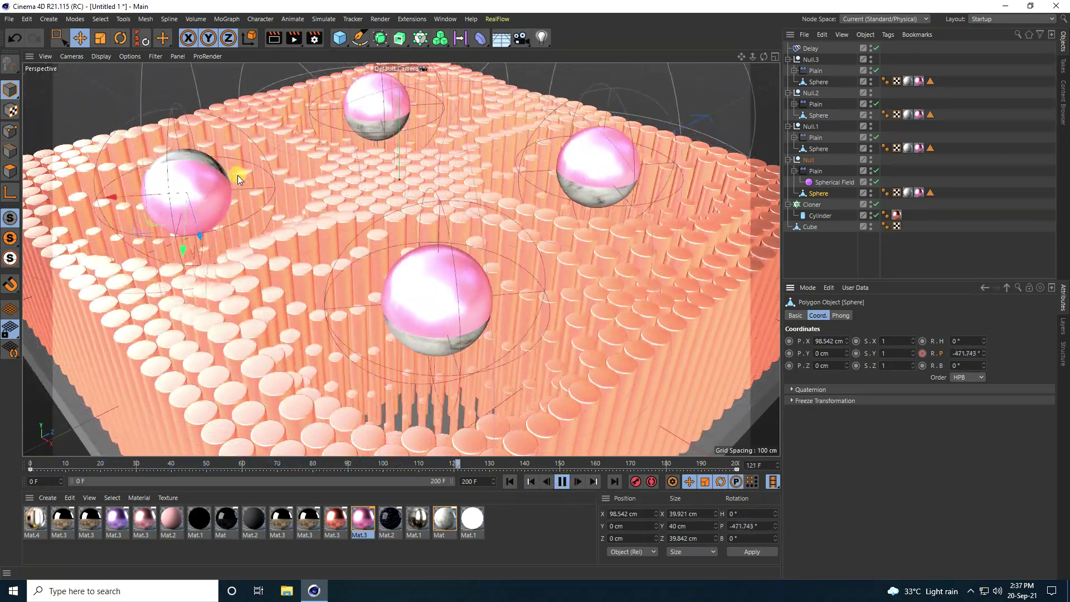
{"action": "left_click", "coordinate": [567, 480]}
{"action": "left_click", "coordinate": [509, 481]}
{"action": "left_click", "coordinate": [539, 127]}
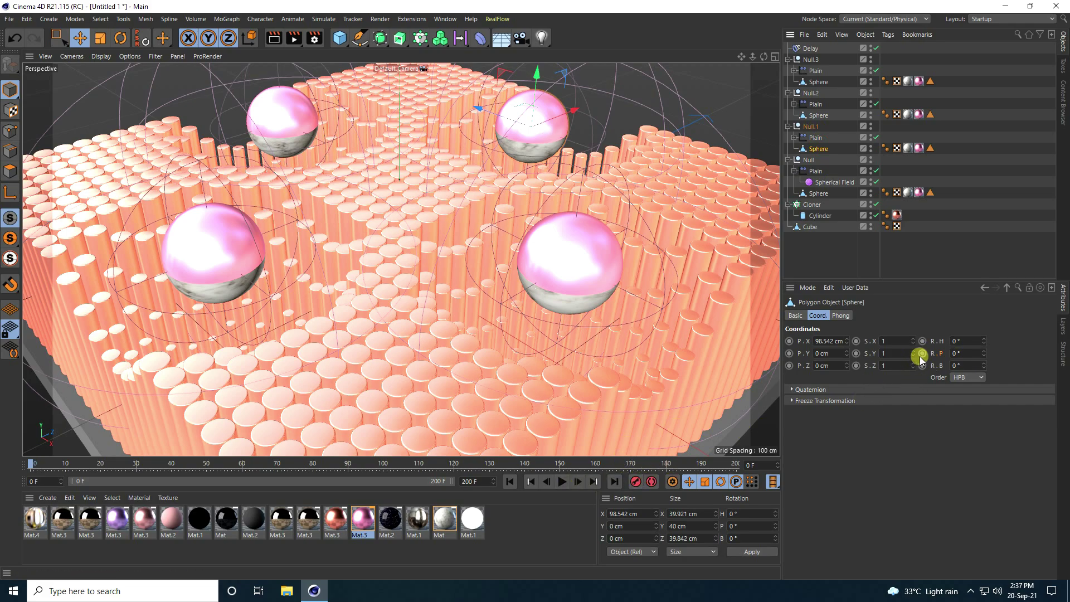
- Keyframe a -720° pitch at frame 200 for the back-left sphere under Null.2
{"action": "left_click", "coordinate": [619, 482]}
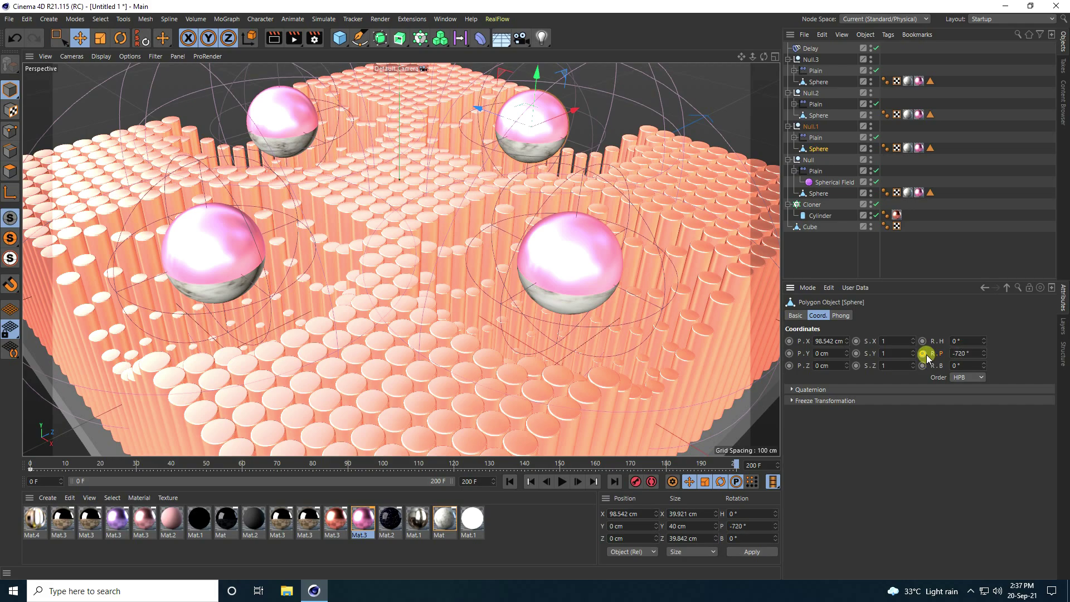
{"action": "left_click", "coordinate": [818, 116]}
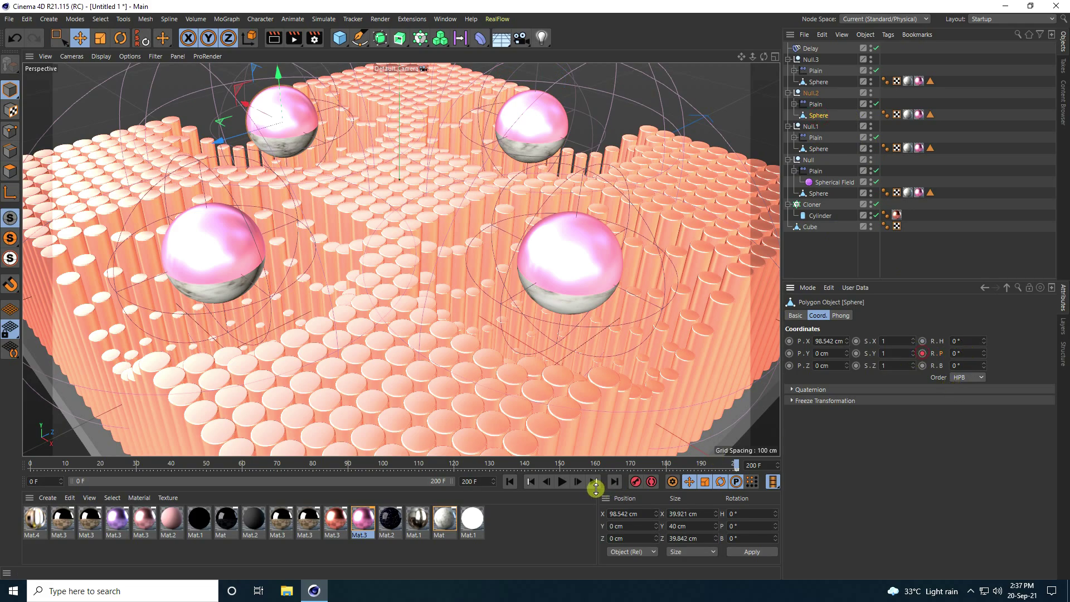
{"action": "left_click", "coordinate": [510, 481]}
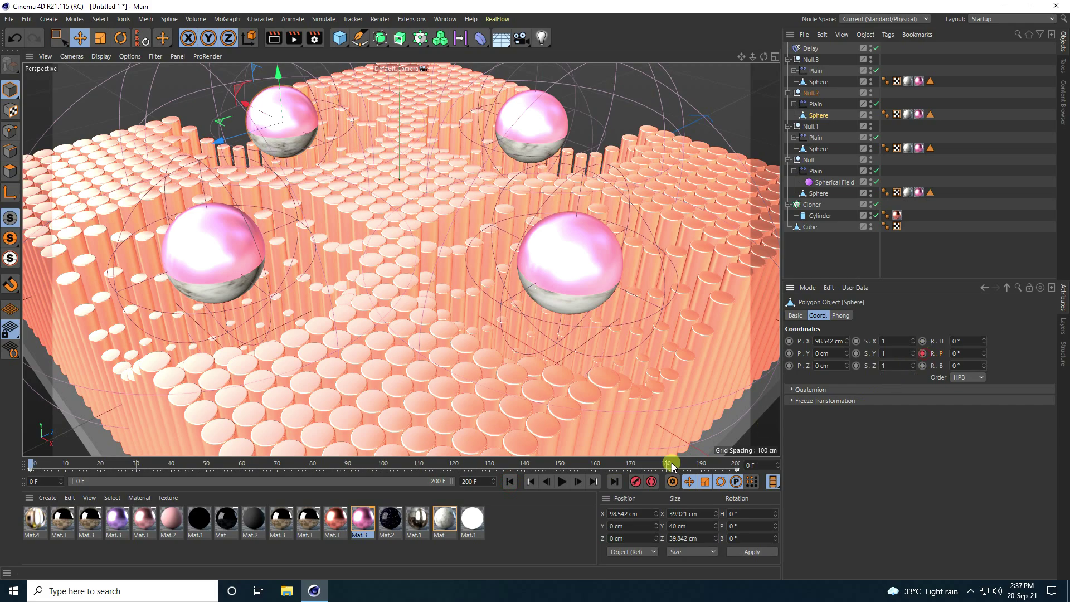
{"action": "left_click", "coordinate": [618, 482]}
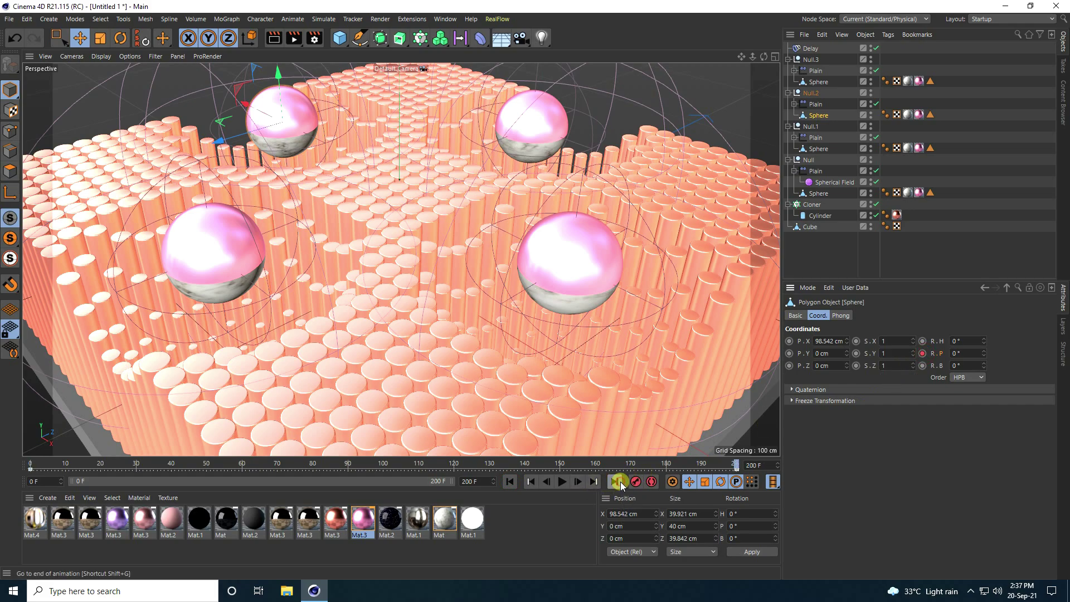
{"action": "type", "text": "-720"}
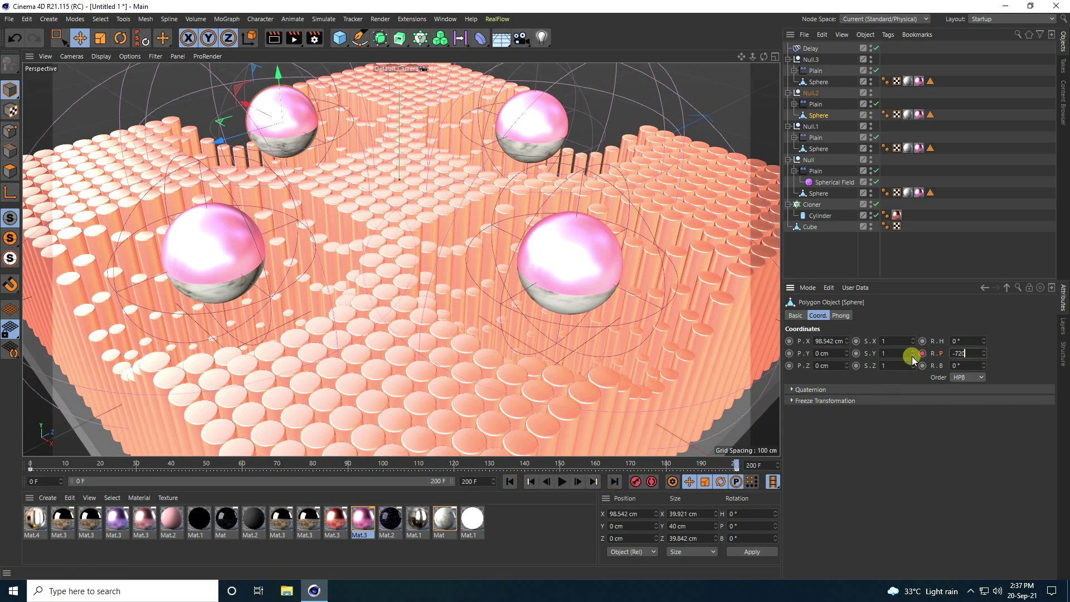
{"action": "key", "text": "Return"}
{"action": "left_click", "coordinate": [922, 353]}
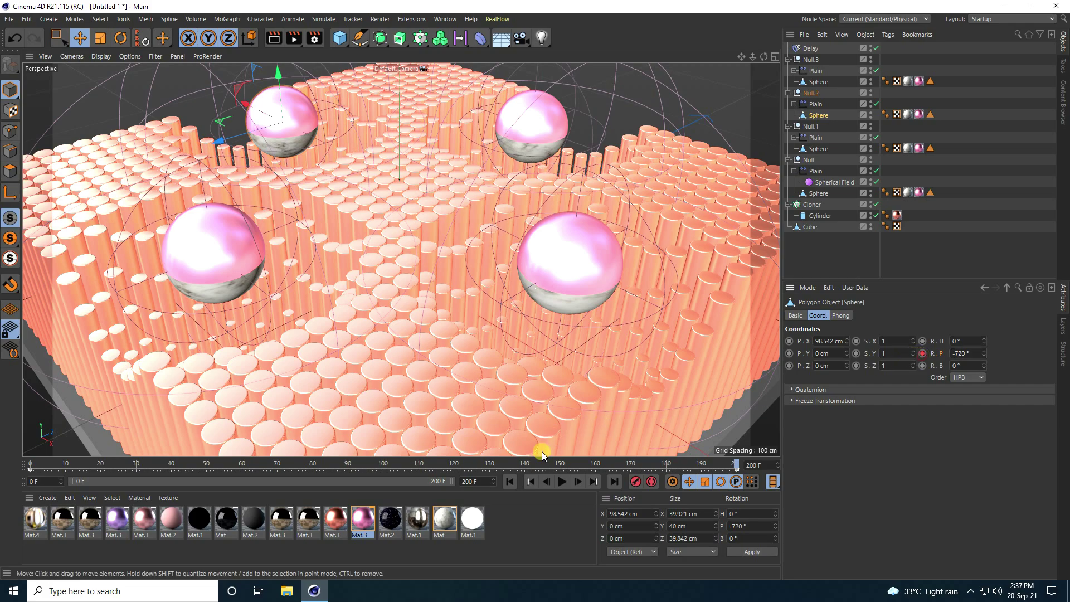
{"action": "left_click", "coordinate": [509, 482]}
- Select the Null.3 sphere and play the animation to check all four spheres rolling
{"action": "left_click", "coordinate": [816, 82]}
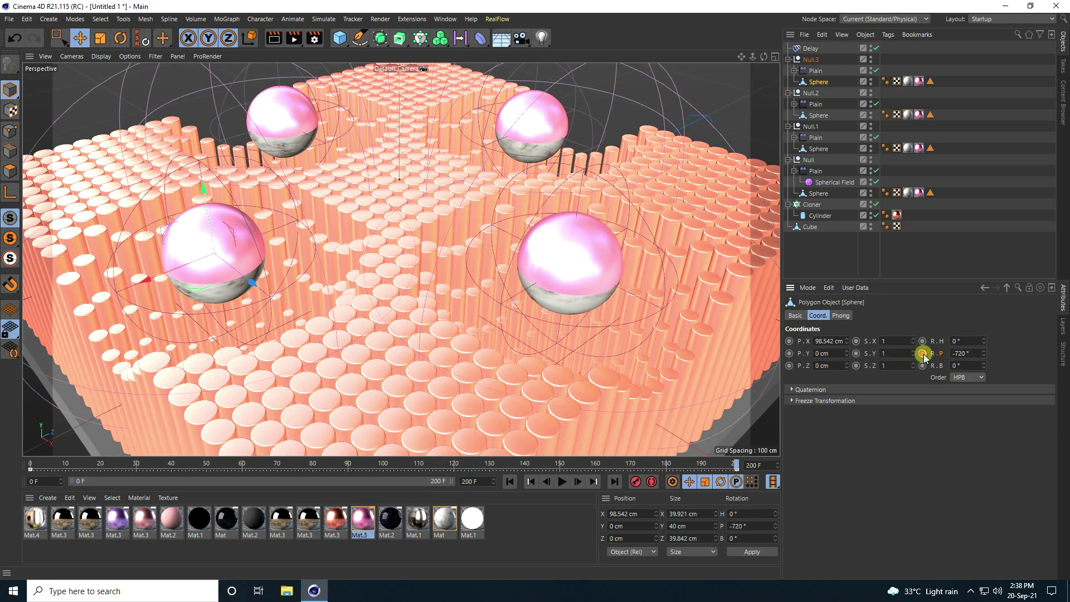
{"action": "left_click", "coordinate": [509, 481]}
{"action": "left_click", "coordinate": [563, 481]}
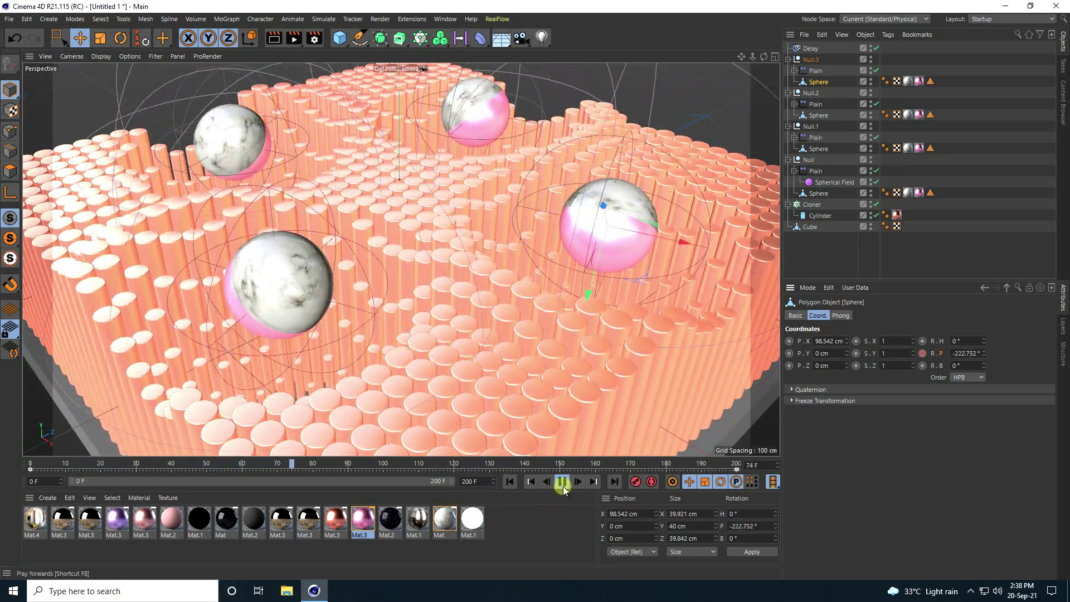
{"action": "left_click", "coordinate": [509, 482]}
{"action": "left_click", "coordinate": [561, 481]}
{"action": "left_click", "coordinate": [501, 38]}
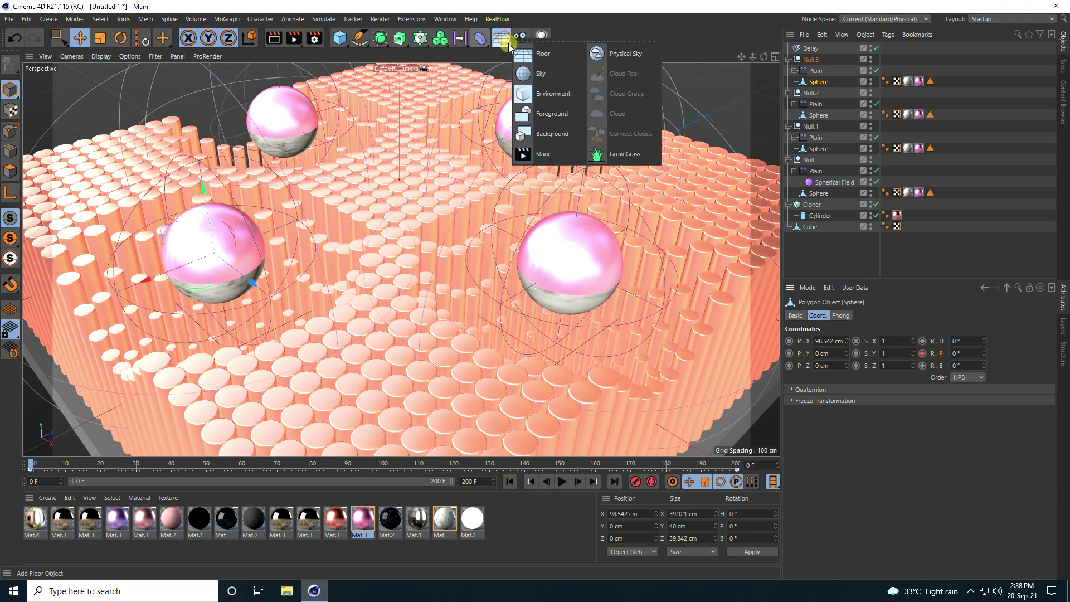
- Add a Sky textured with Mat.1, hide it from camera via a Compositing tag, and add a Light
{"action": "left_click", "coordinate": [536, 71]}
{"action": "left_click_drag", "start_coordinate": [417, 519], "coordinate": [803, 51]}
{"action": "right_click", "coordinate": [804, 51]}
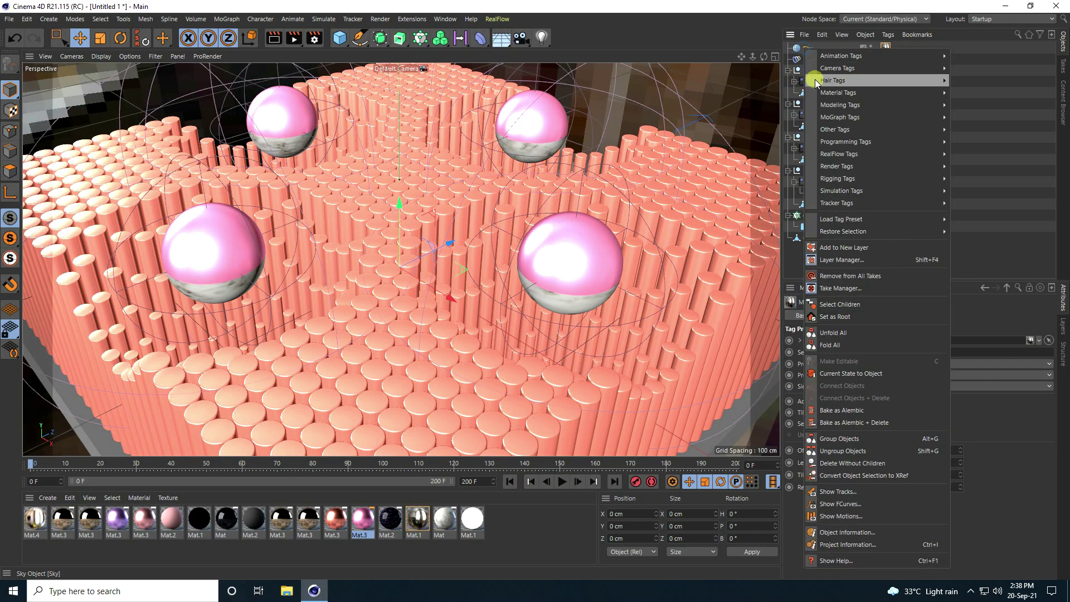
{"action": "mouse_move", "coordinate": [856, 174]}
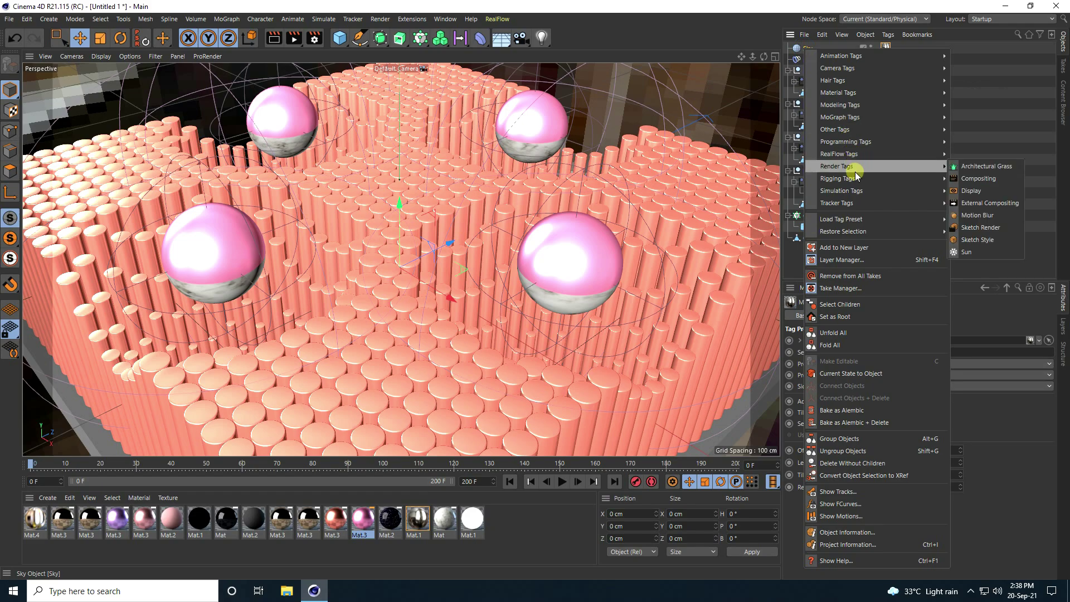
{"action": "left_click", "coordinate": [995, 179]}
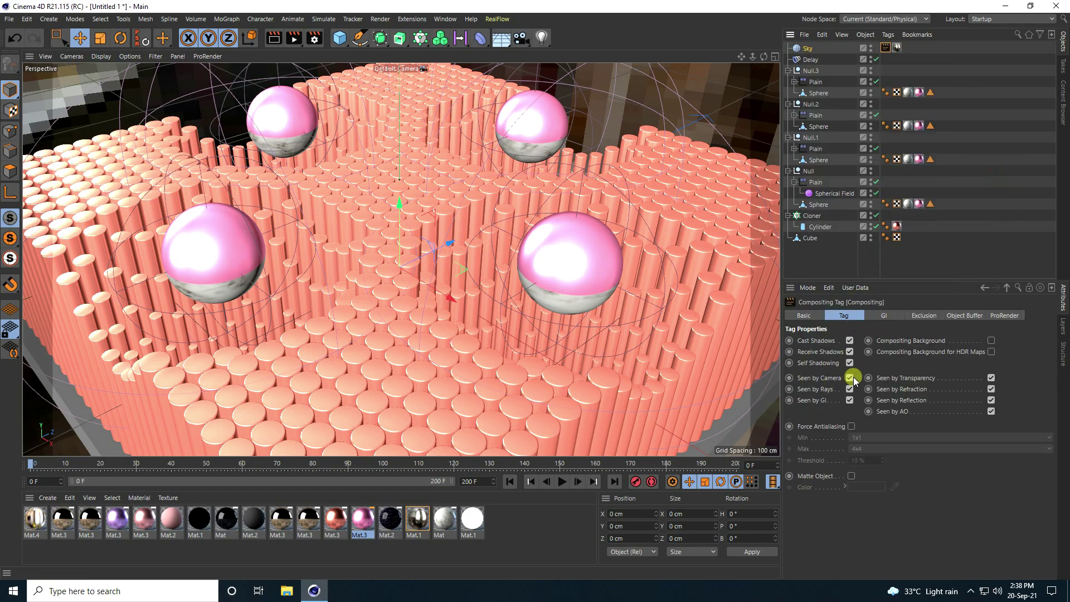
{"action": "left_click", "coordinate": [850, 377]}
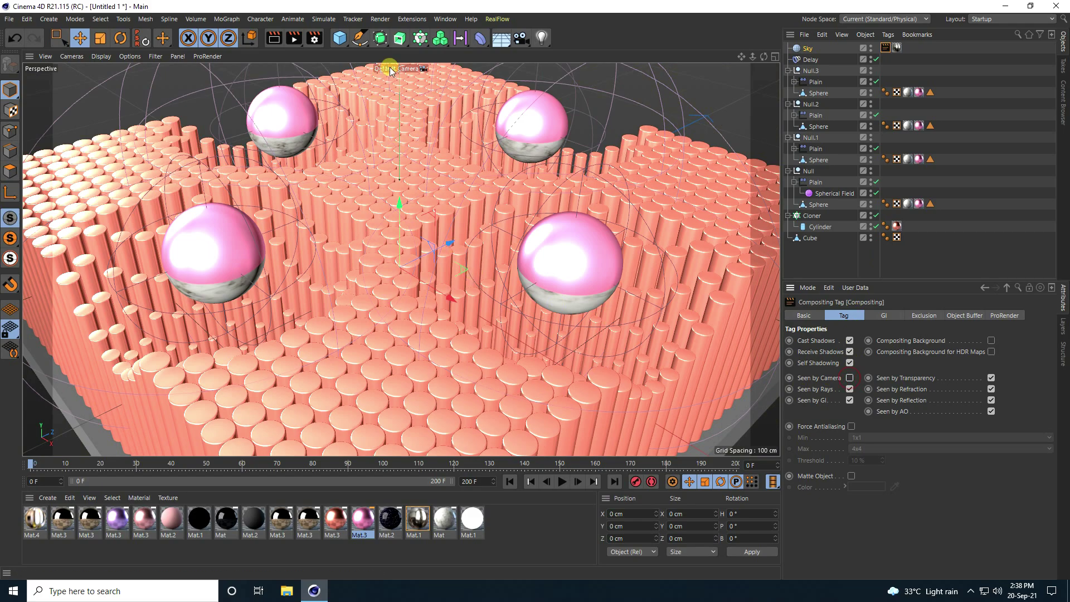
{"action": "left_click_drag", "start_coordinate": [544, 45], "coordinate": [500, 193]}
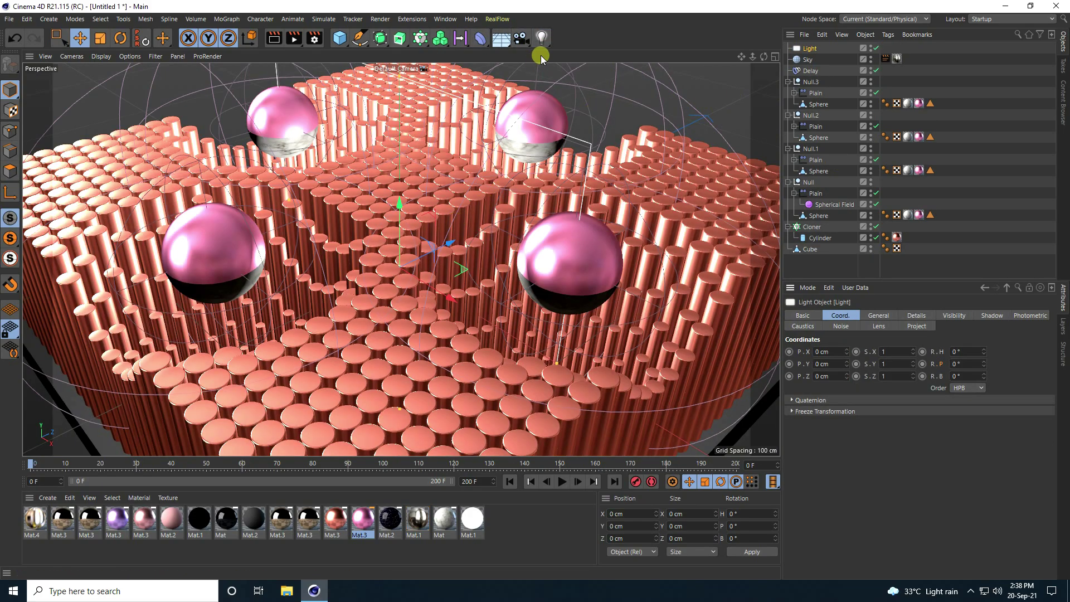
- Add a Camera, return to the default view, and raise the light above the cylinder grid
{"action": "left_click_drag", "start_coordinate": [518, 44], "coordinate": [576, 55]}
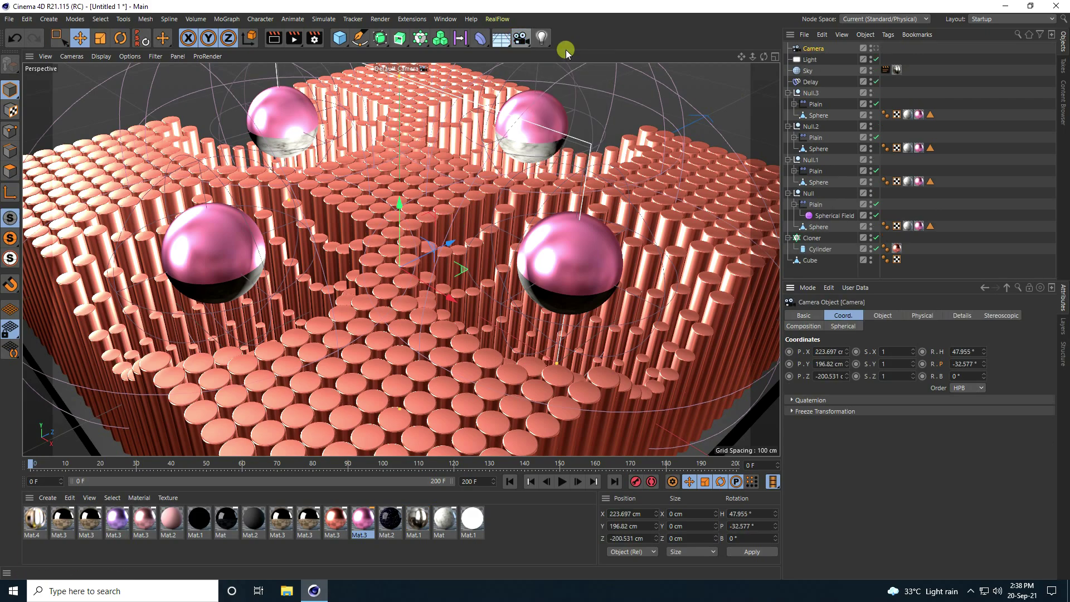
{"action": "left_click", "coordinate": [875, 48]}
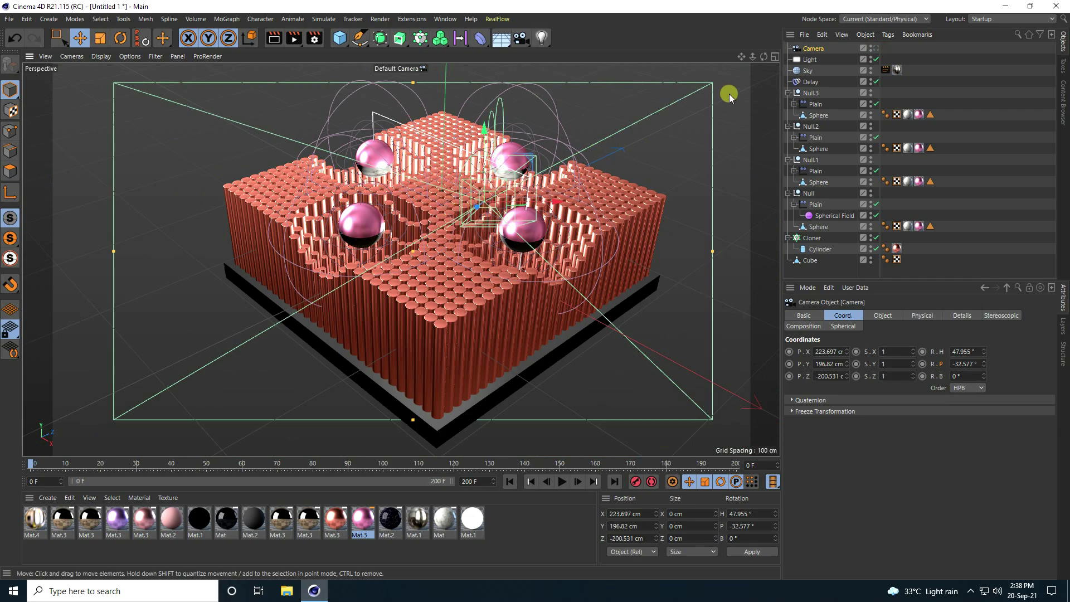
{"action": "left_click", "coordinate": [805, 59]}
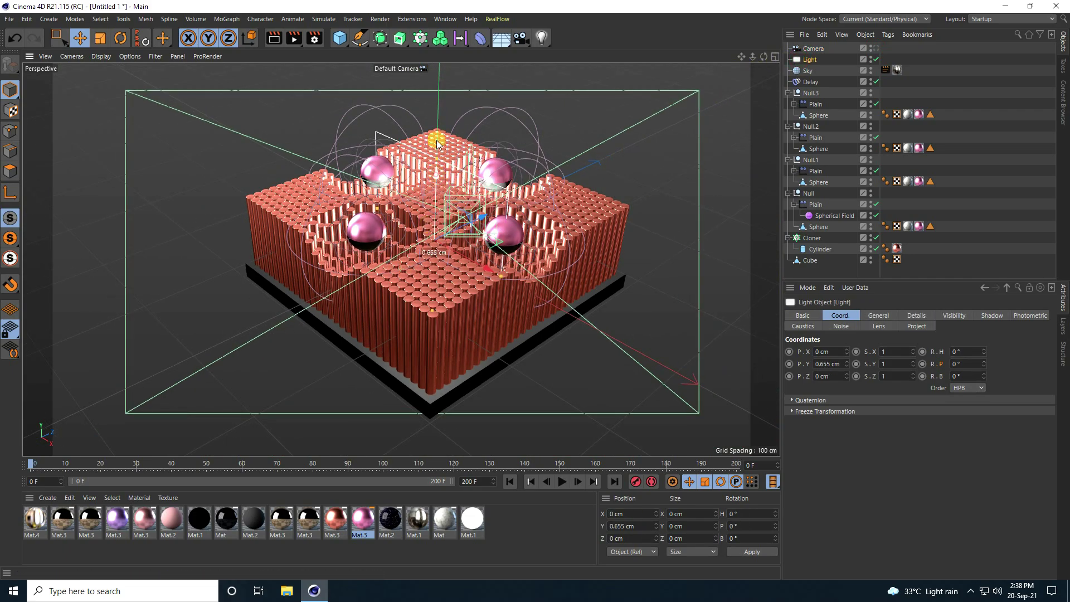
{"action": "left_click_drag", "start_coordinate": [438, 170], "coordinate": [530, 282]}
{"action": "scroll", "coordinate": [362, 252], "scroll_direction": "down", "scroll_amount": 3}
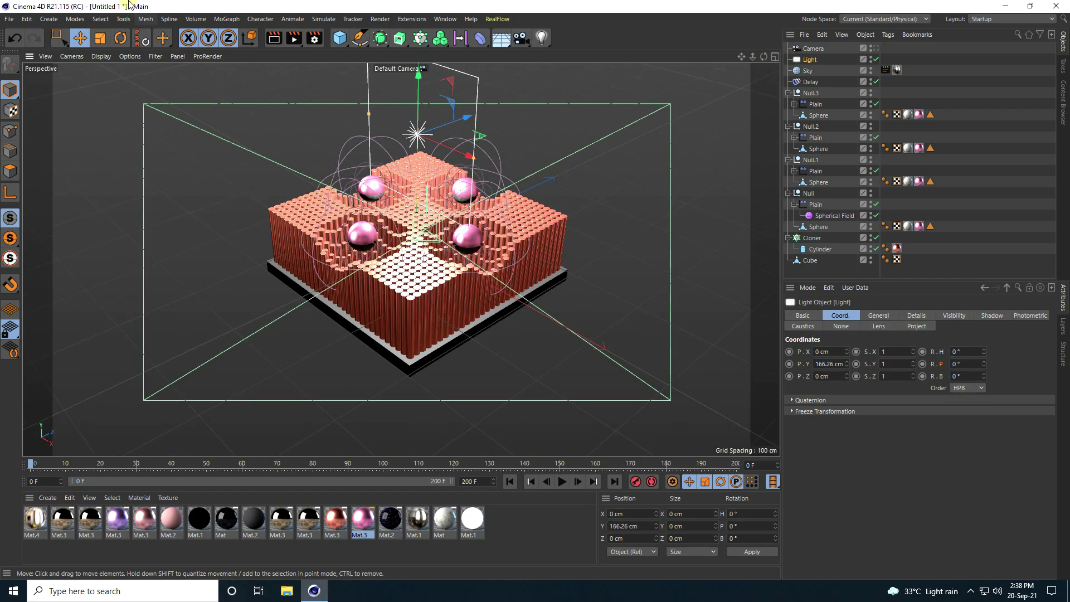
- Rotate the light to -90° pitch so it points down, then lift it to 254.527 cm
{"action": "left_click", "coordinate": [120, 38]}
{"action": "left_click_drag", "start_coordinate": [395, 113], "coordinate": [444, 129]}
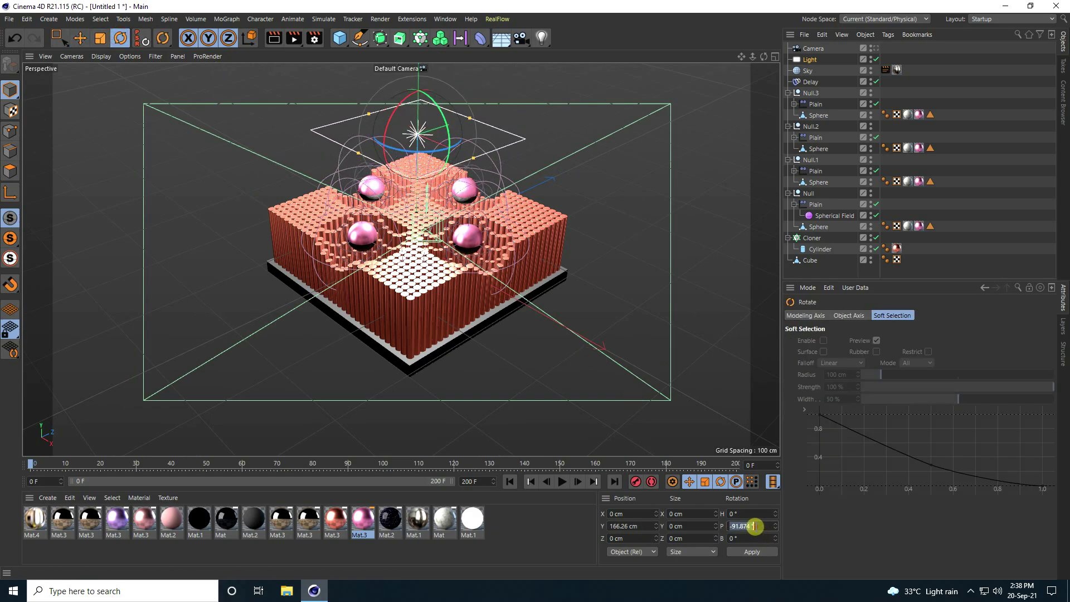
{"action": "type", "text": "0"}
{"action": "key", "text": "Return"}
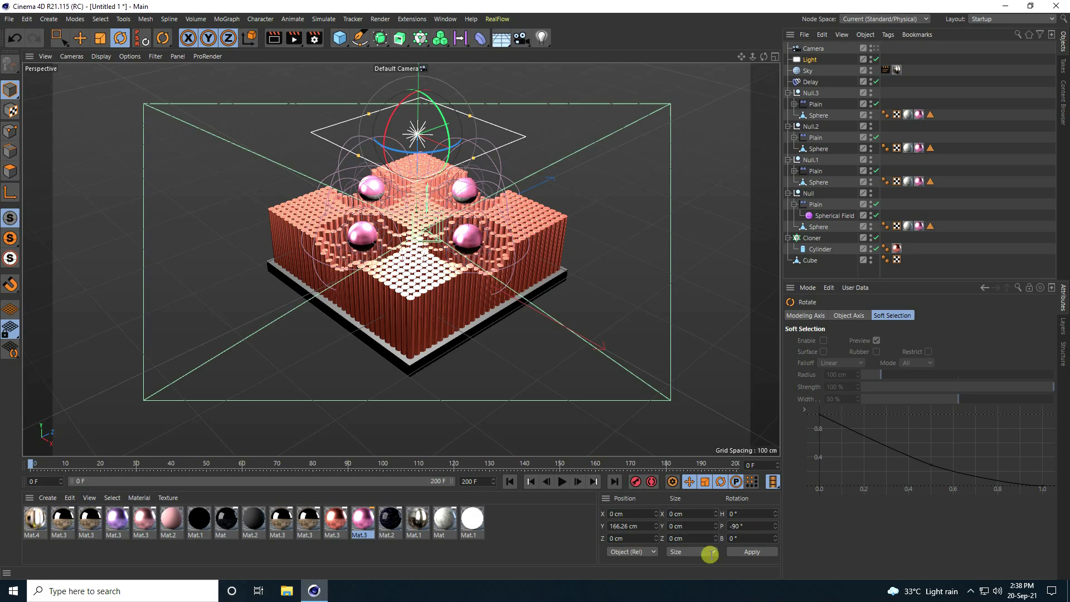
{"action": "left_click", "coordinate": [80, 37]}
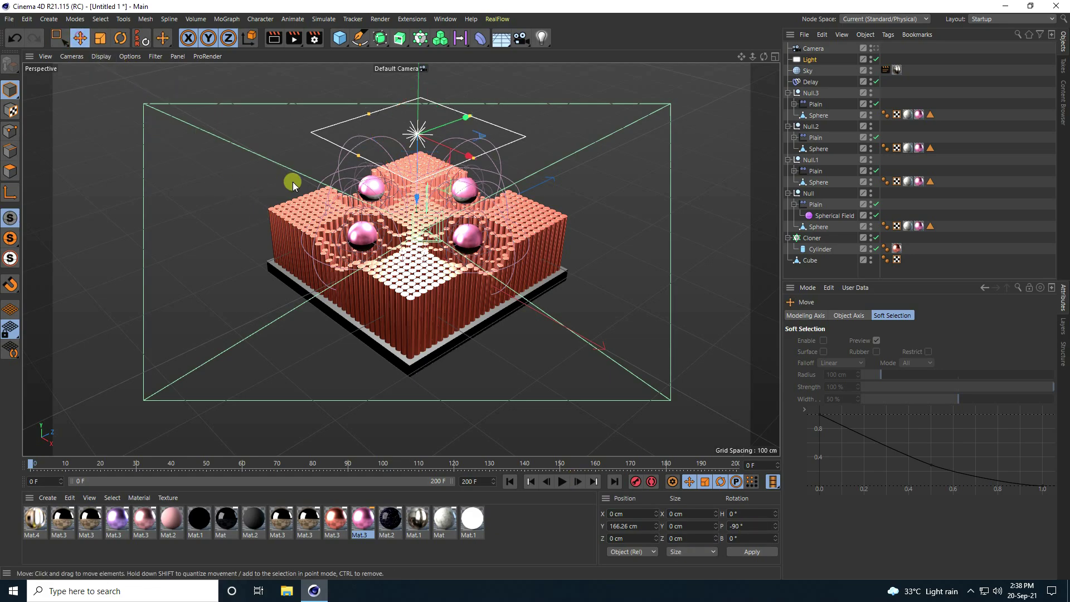
{"action": "scroll", "coordinate": [421, 207], "scroll_direction": "down", "scroll_amount": 3}
{"action": "left_click_drag", "start_coordinate": [415, 219], "coordinate": [415, 170]}
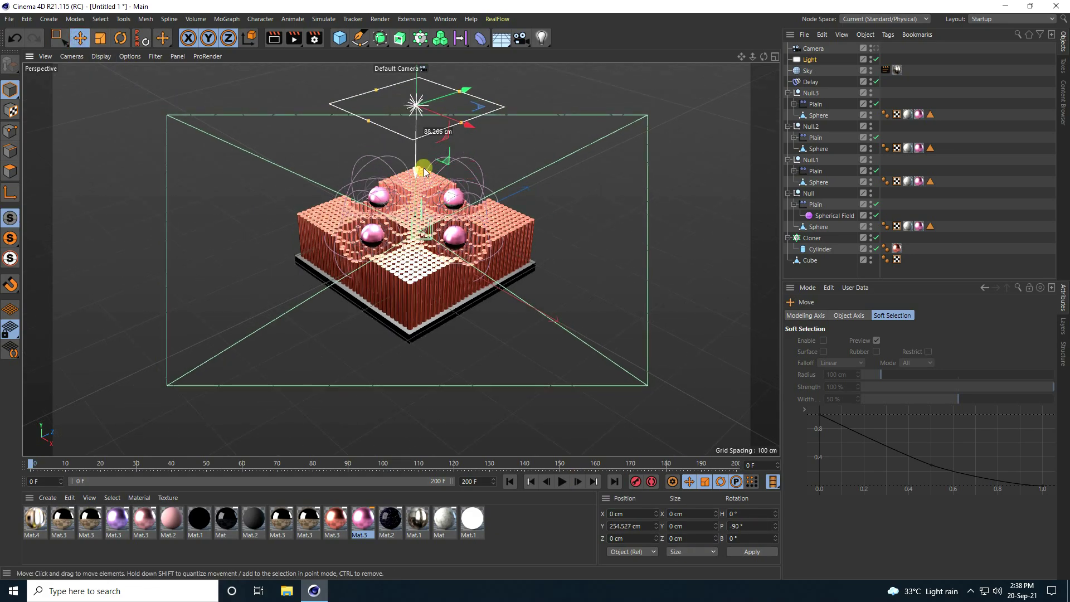
- Set the light's intensity to 50% and look through the scene camera
{"action": "left_click", "coordinate": [807, 59]}
{"action": "left_click", "coordinate": [878, 315]}
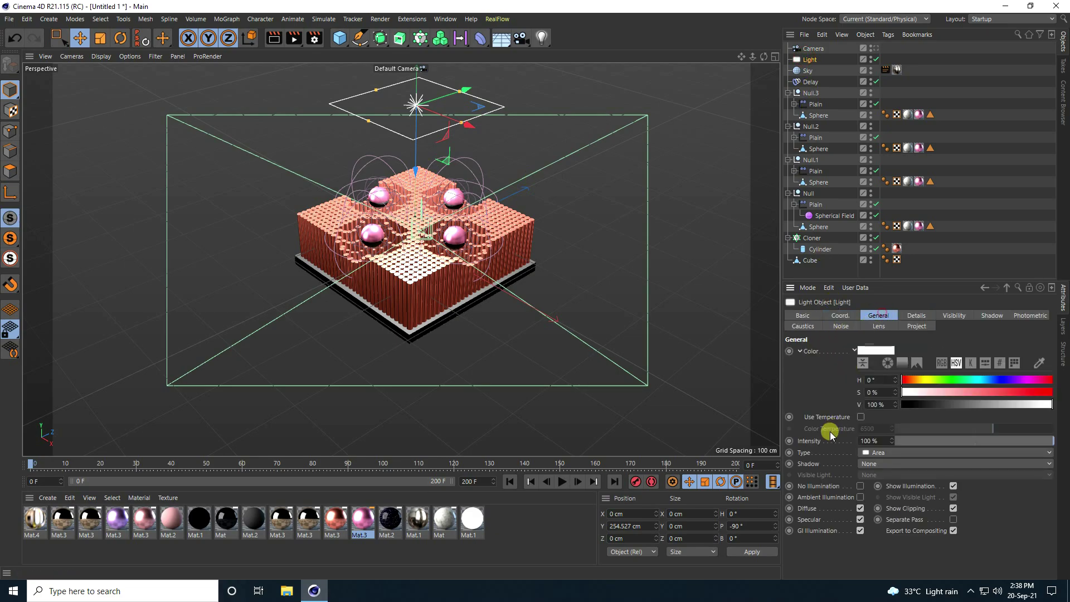
{"action": "left_click", "coordinate": [879, 441]}
{"action": "type", "text": "5"}
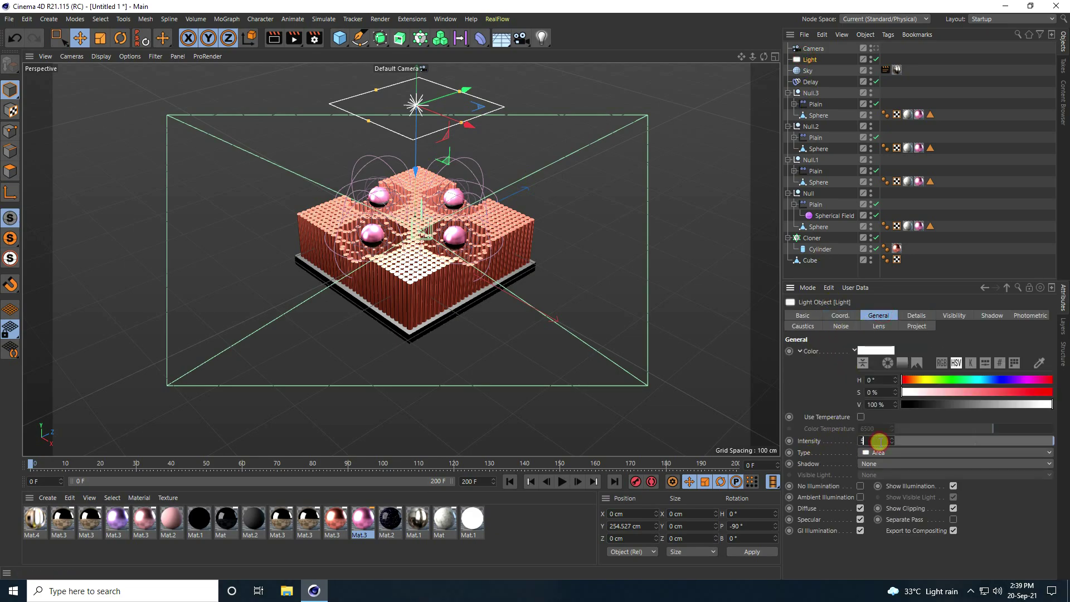
{"action": "type", "text": "0"}
{"action": "key", "text": "Return"}
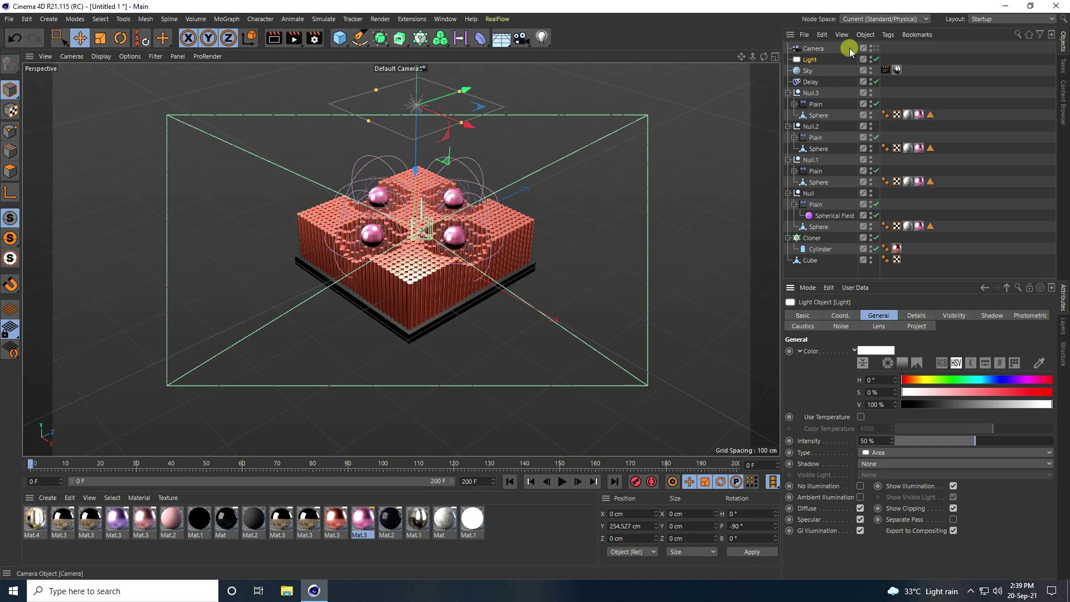
{"action": "left_click", "coordinate": [875, 48]}
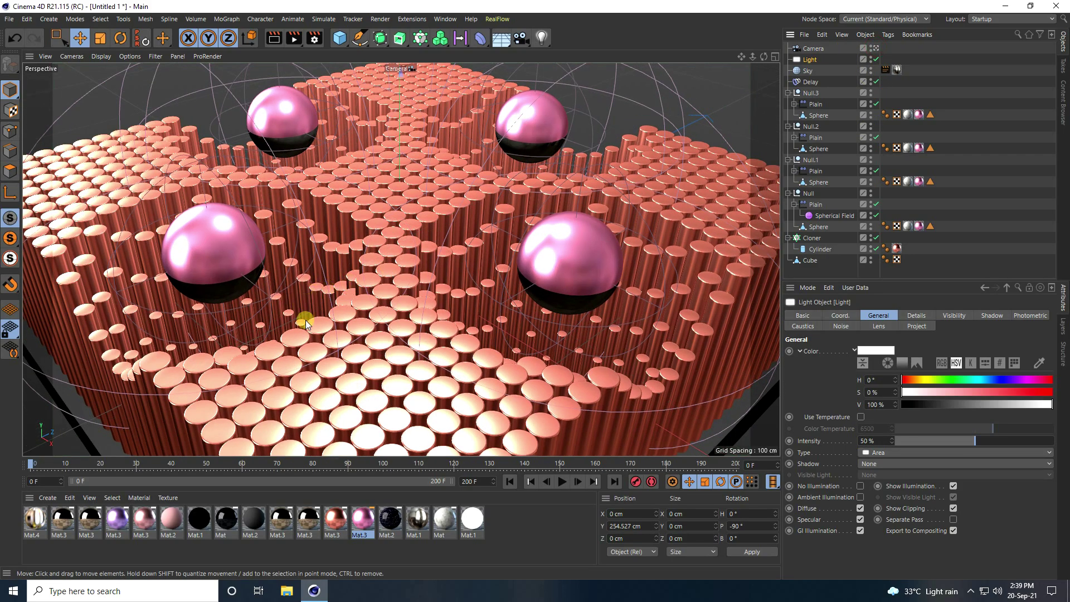
- Play the sphere animation and pause it at frame 132
{"action": "left_click", "coordinate": [562, 482]}
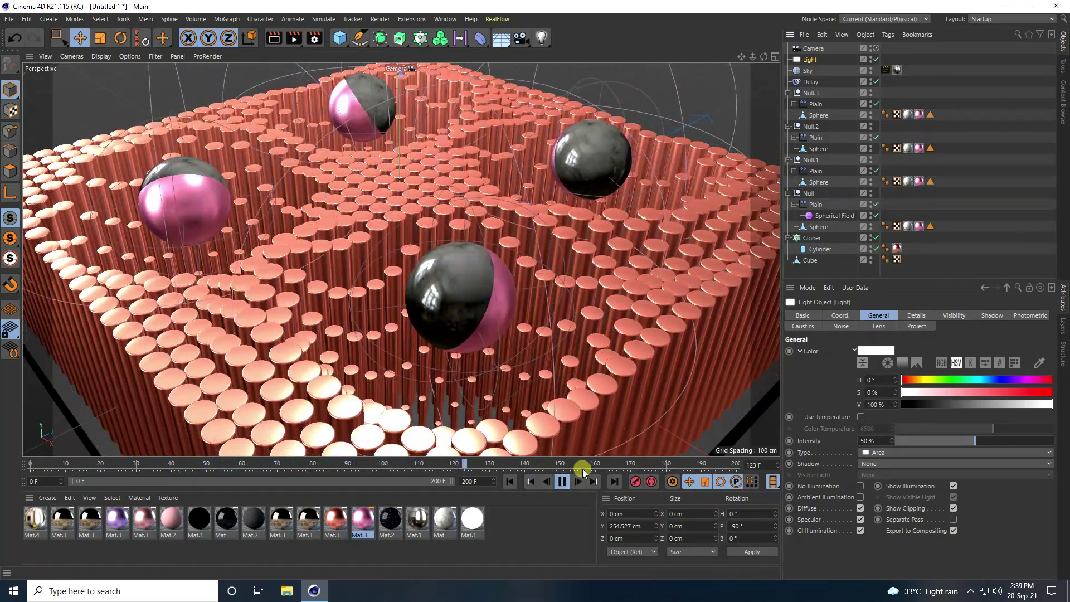
{"action": "left_click", "coordinate": [562, 482]}
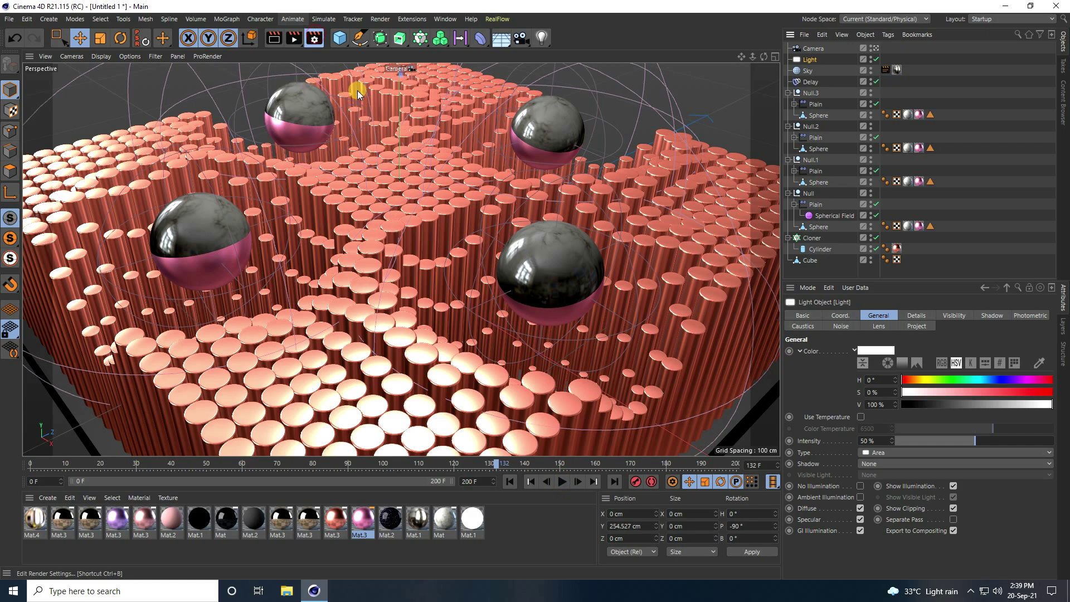
{"action": "left_click", "coordinate": [314, 38]}
- Switch the renderer to Physical and add the Global Illumination effect
{"action": "left_click", "coordinate": [371, 54]}
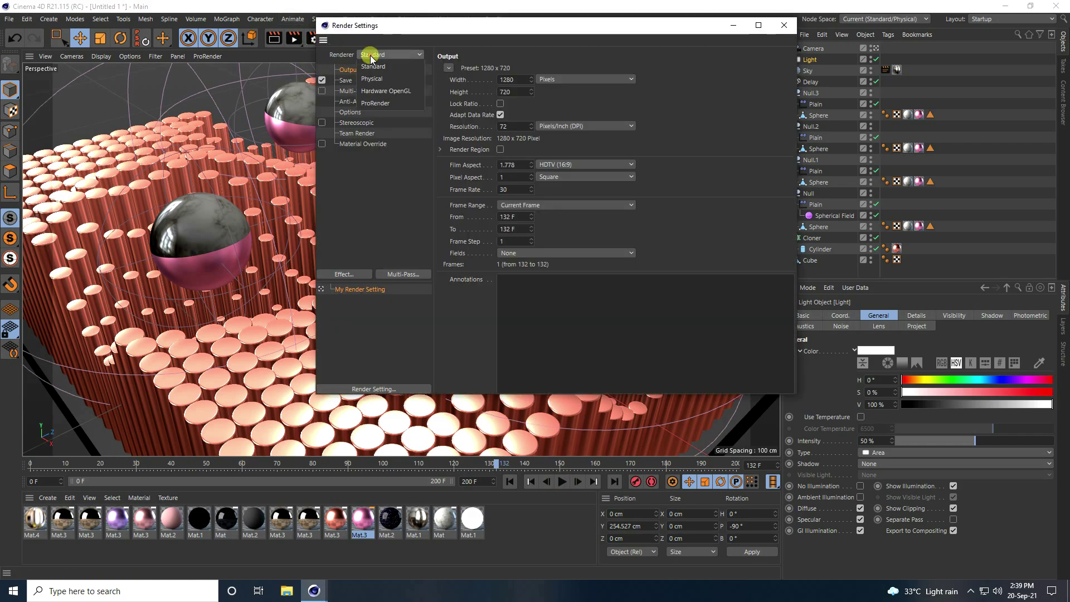
{"action": "left_click", "coordinate": [379, 79]}
{"action": "right_click", "coordinate": [357, 292]}
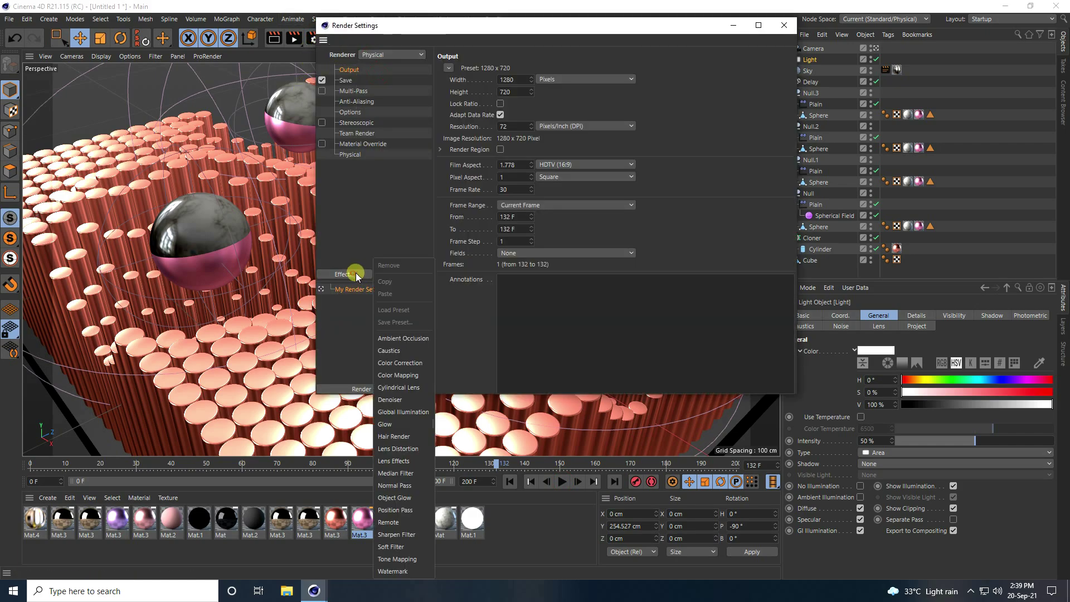
{"action": "left_click", "coordinate": [402, 412]}
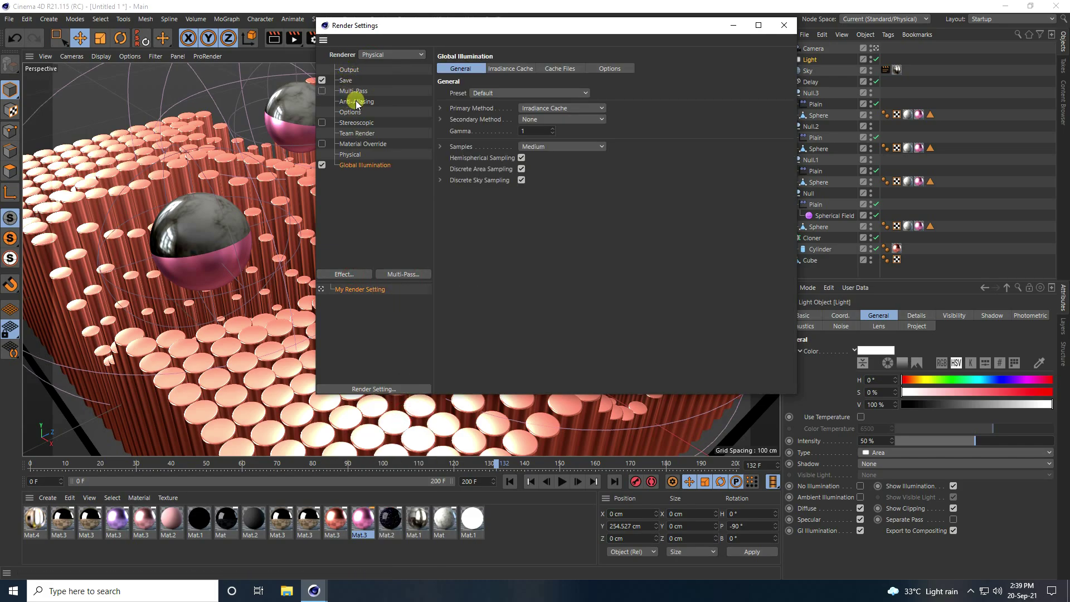
- Set the Physical renderer's sampling quality to Medium
{"action": "left_click", "coordinate": [356, 102]}
{"action": "left_click", "coordinate": [352, 158]}
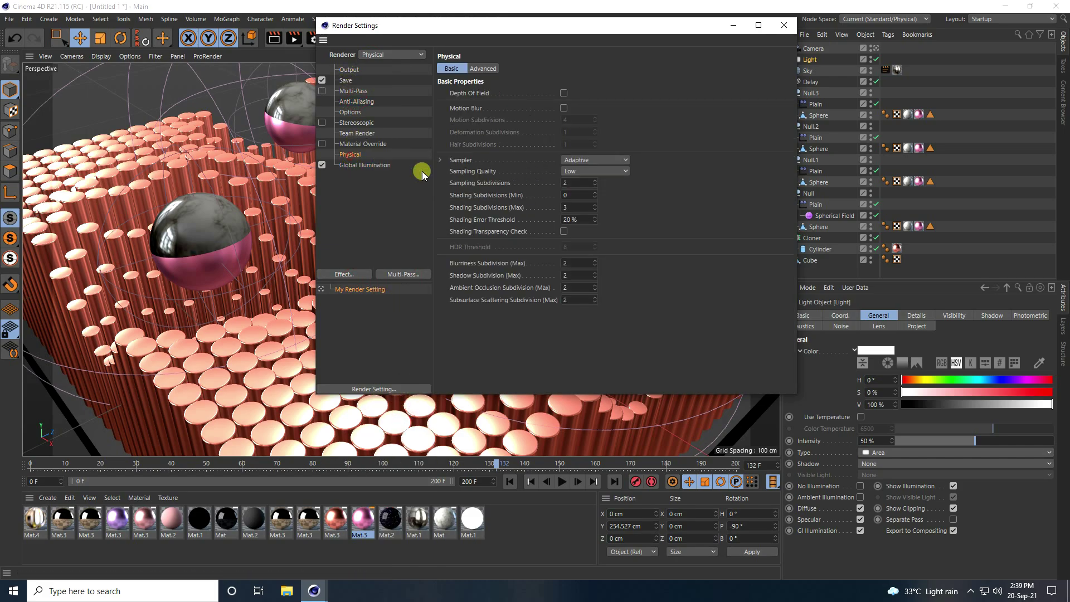
{"action": "left_click", "coordinate": [590, 170]}
{"action": "left_click", "coordinate": [589, 209]}
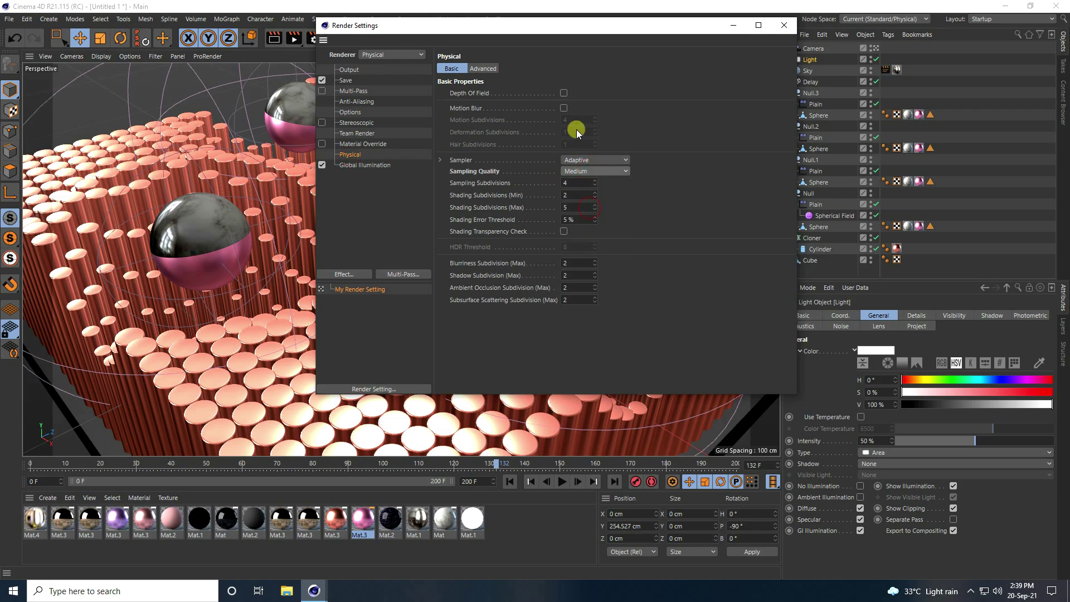
- Save renders as JPG into a new empty folder on the Desktop
{"action": "left_click", "coordinate": [347, 80]}
{"action": "left_click", "coordinate": [545, 102]}
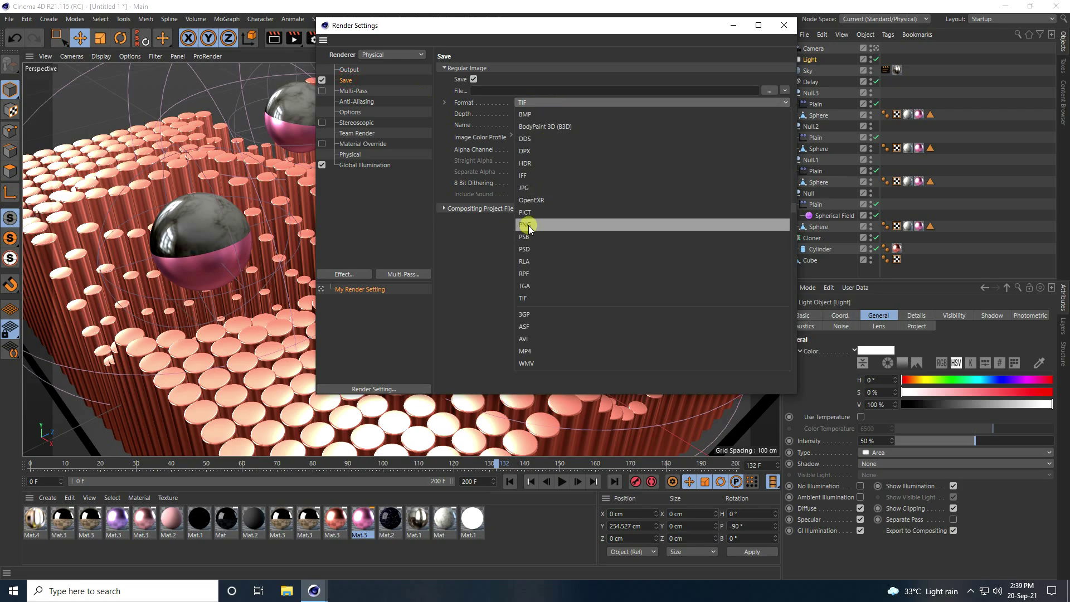
{"action": "left_click", "coordinate": [530, 187]}
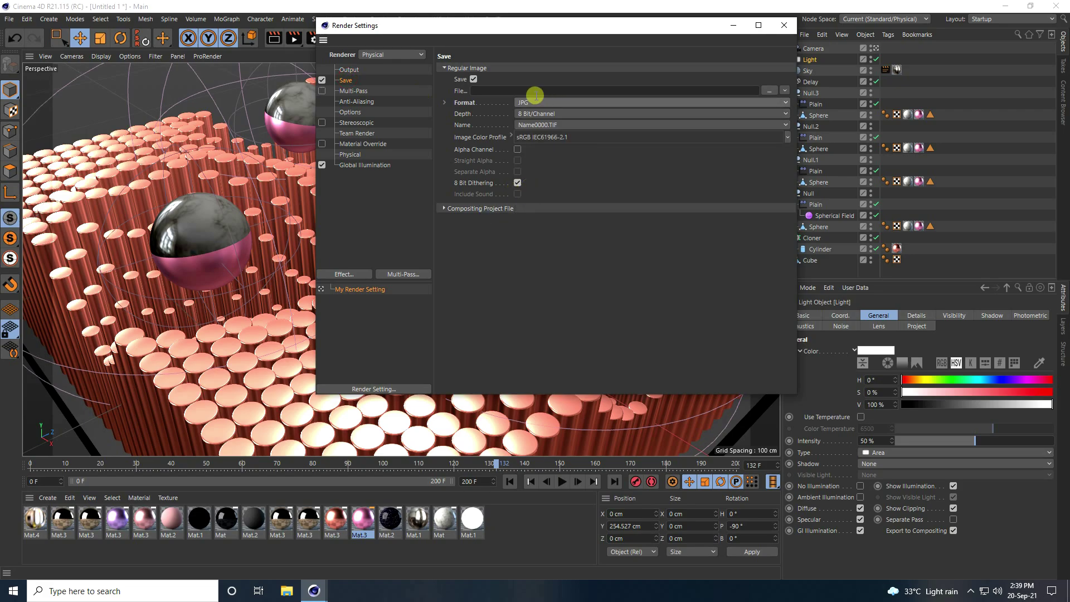
{"action": "left_click", "coordinate": [769, 92]}
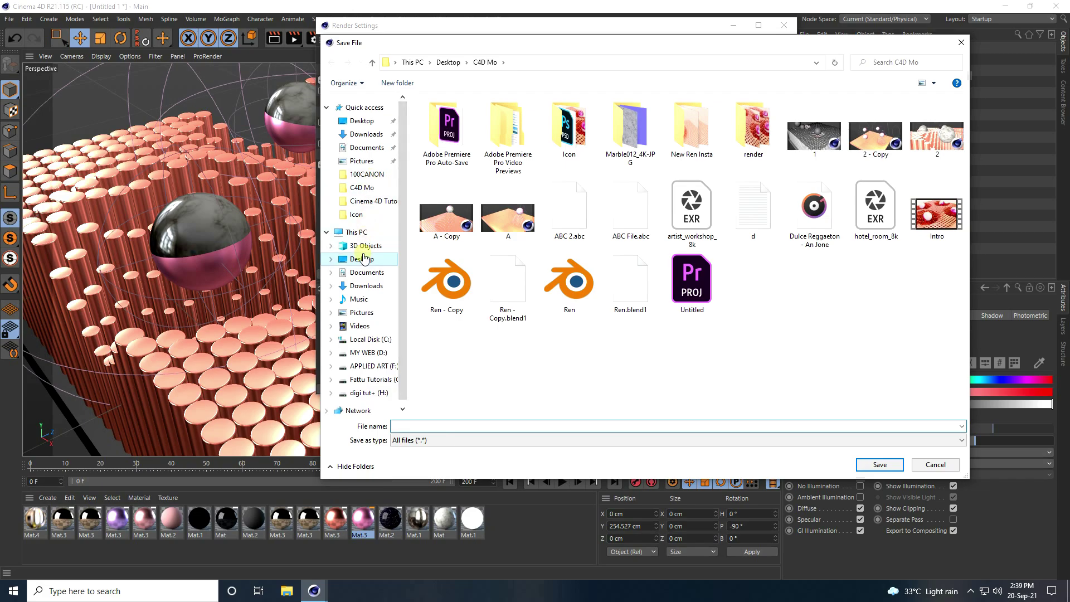
{"action": "left_click", "coordinate": [362, 259]}
{"action": "mouse_move", "coordinate": [616, 425]}
{"action": "left_click", "coordinate": [716, 422]}
{"action": "double_click", "coordinate": [513, 199]}
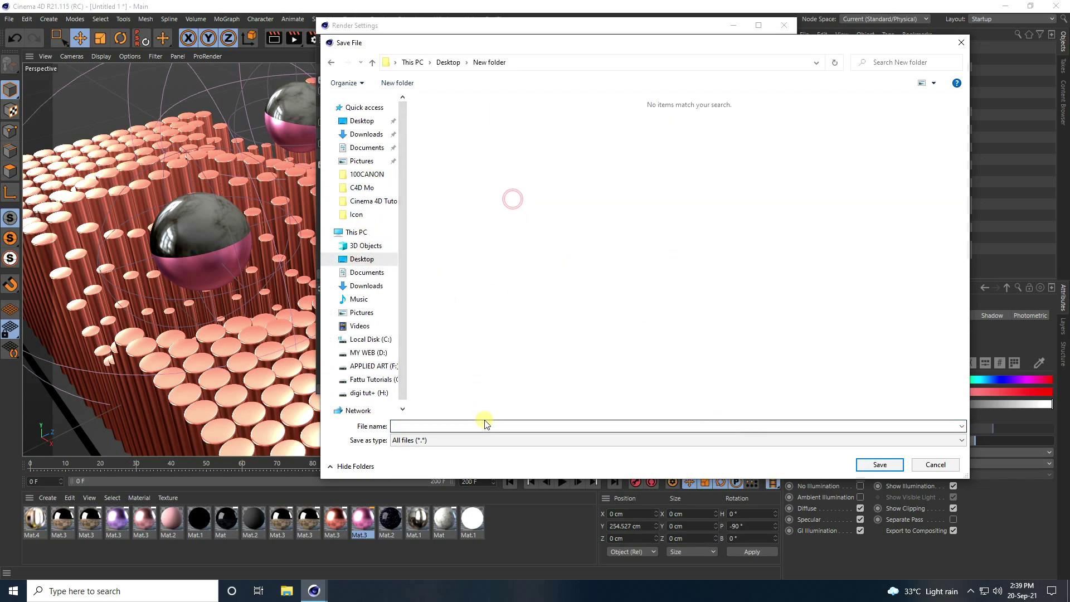
{"action": "left_click", "coordinate": [480, 424]}
{"action": "left_click", "coordinate": [880, 465]}
- Set the frame range to All Frames, then return the timeline to frame 0
{"action": "left_click", "coordinate": [349, 70]}
{"action": "left_click", "coordinate": [522, 205]}
{"action": "left_click", "coordinate": [525, 241]}
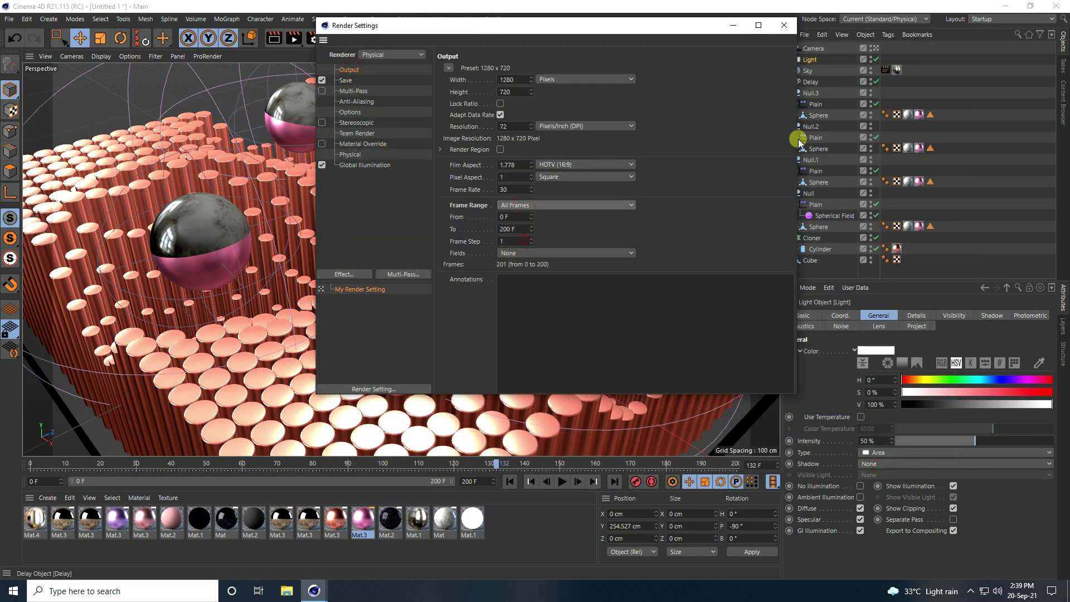
{"action": "left_click", "coordinate": [784, 25]}
{"action": "left_click", "coordinate": [509, 481]}
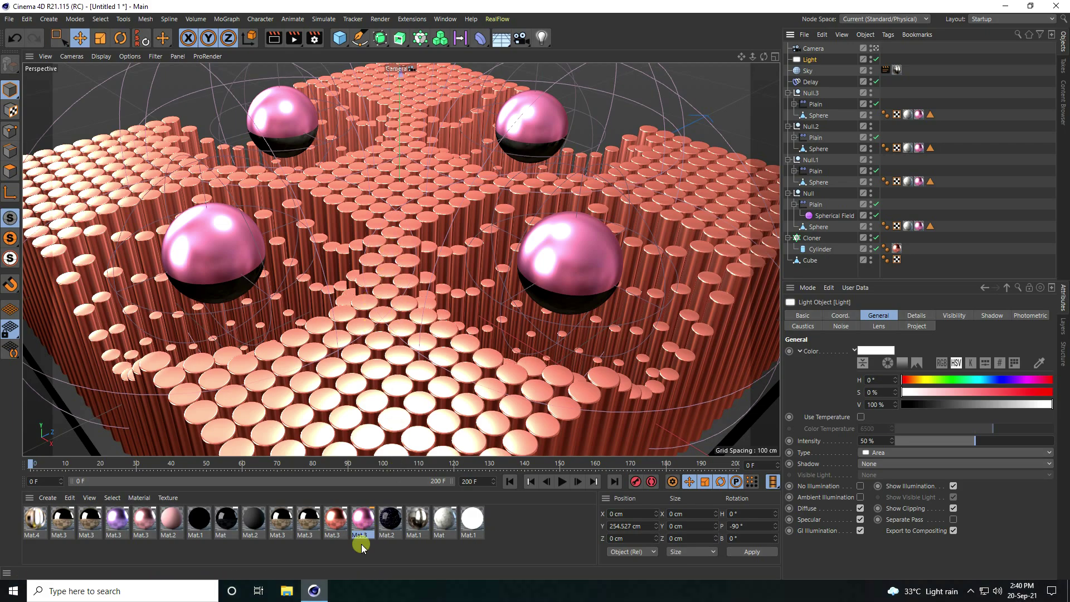
{"action": "left_click", "coordinate": [12, 592]}
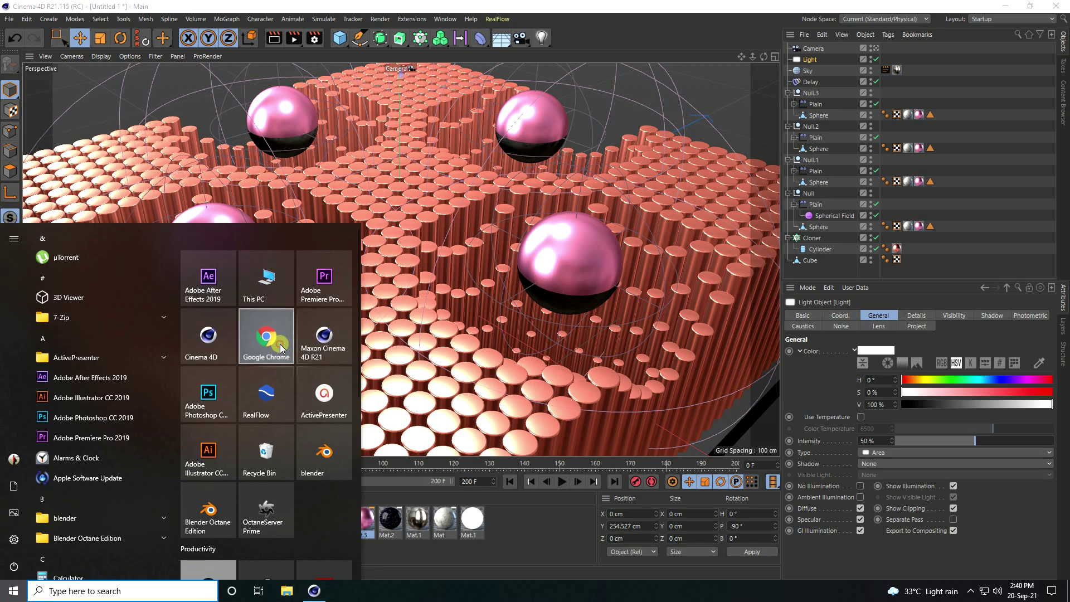
{"action": "left_click", "coordinate": [280, 346]}
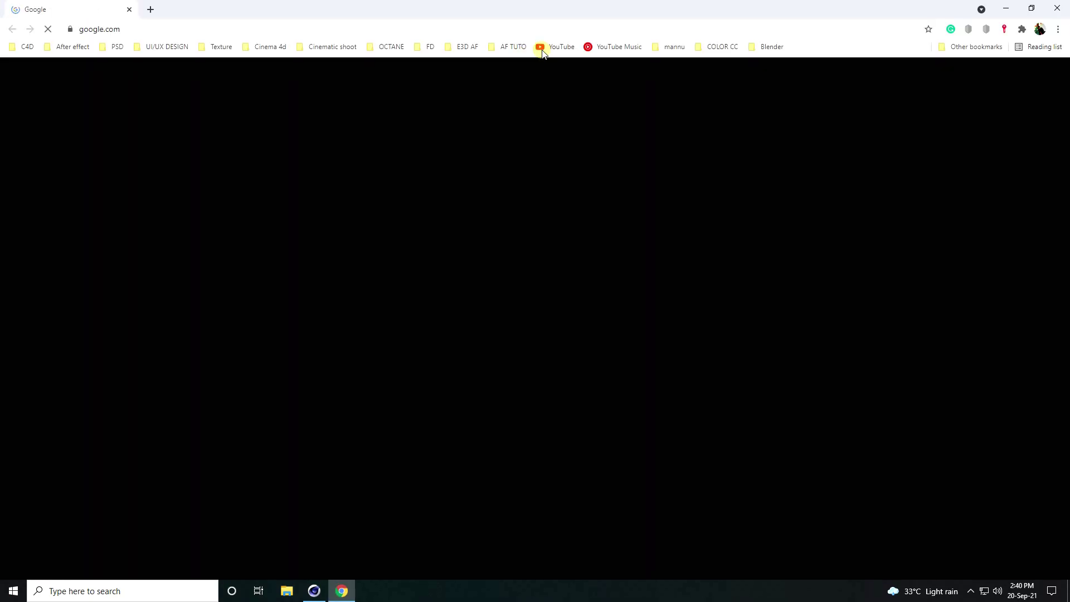
{"action": "left_click", "coordinate": [542, 49]}
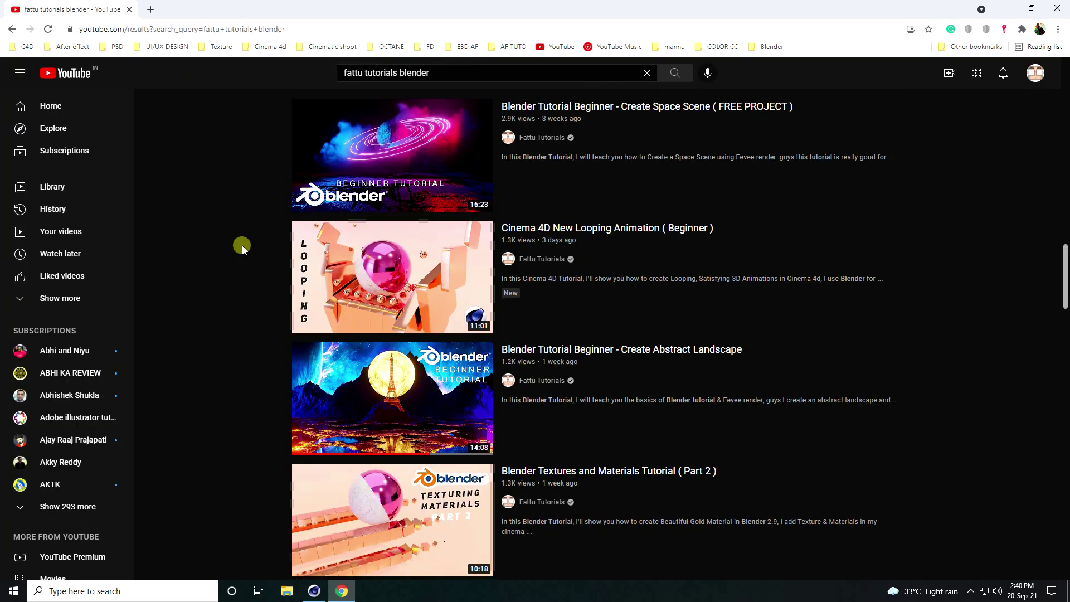
{"action": "scroll", "coordinate": [242, 245], "scroll_direction": "down", "scroll_amount": 5}
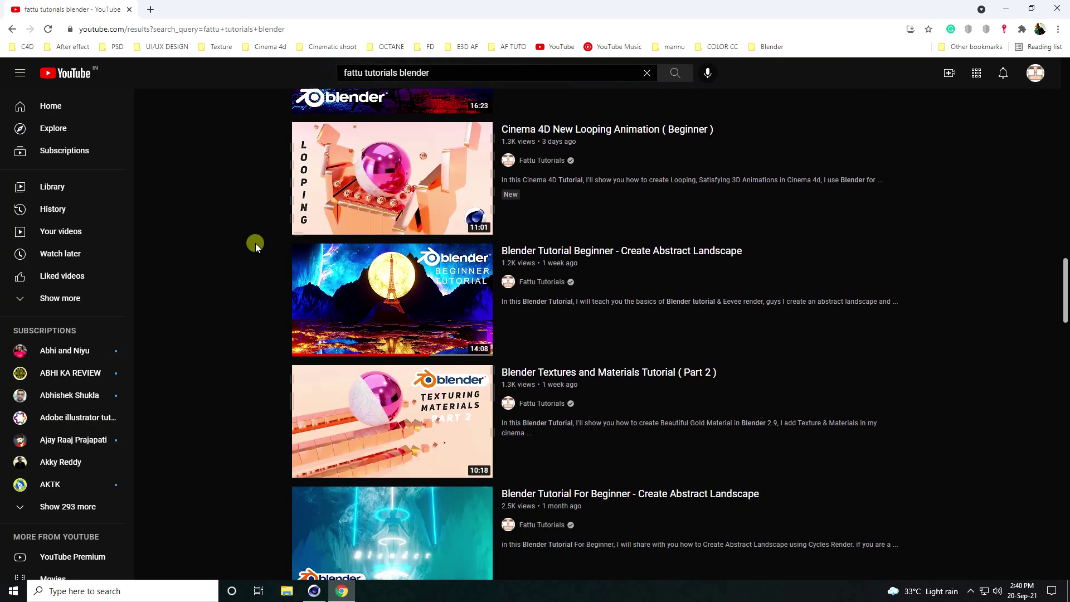
{"action": "scroll", "coordinate": [216, 245], "scroll_direction": "up", "scroll_amount": 1}
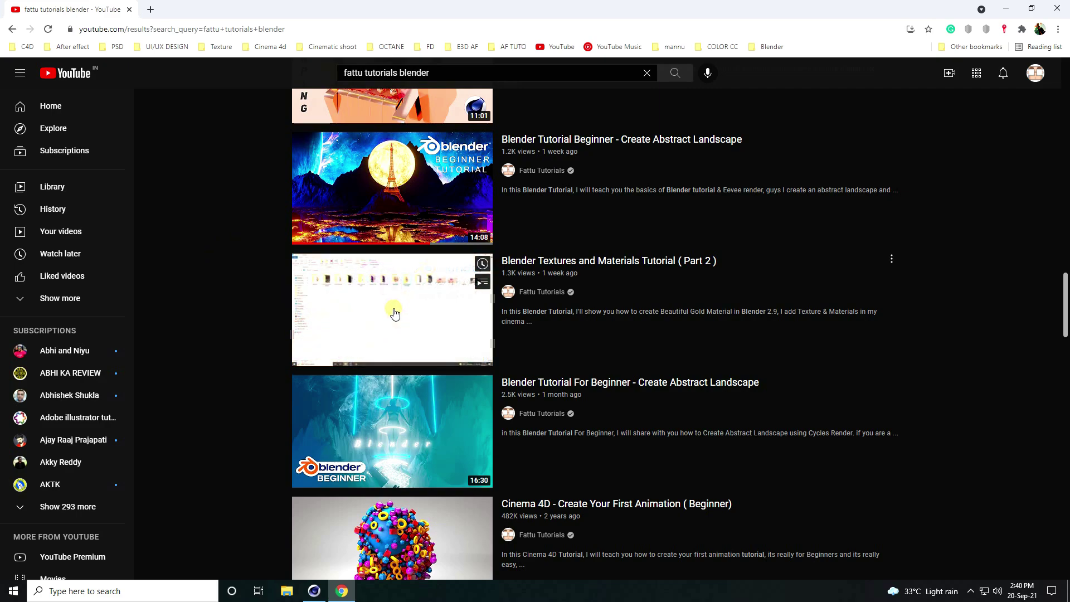
{"action": "mouse_move", "coordinate": [506, 258]}
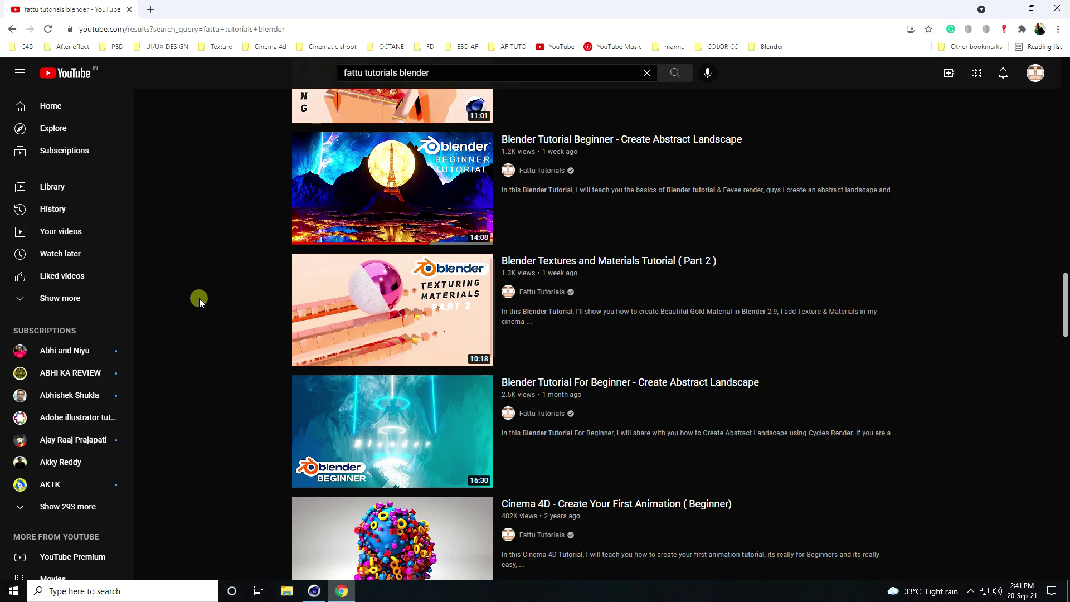
{"action": "left_click", "coordinate": [313, 590]}
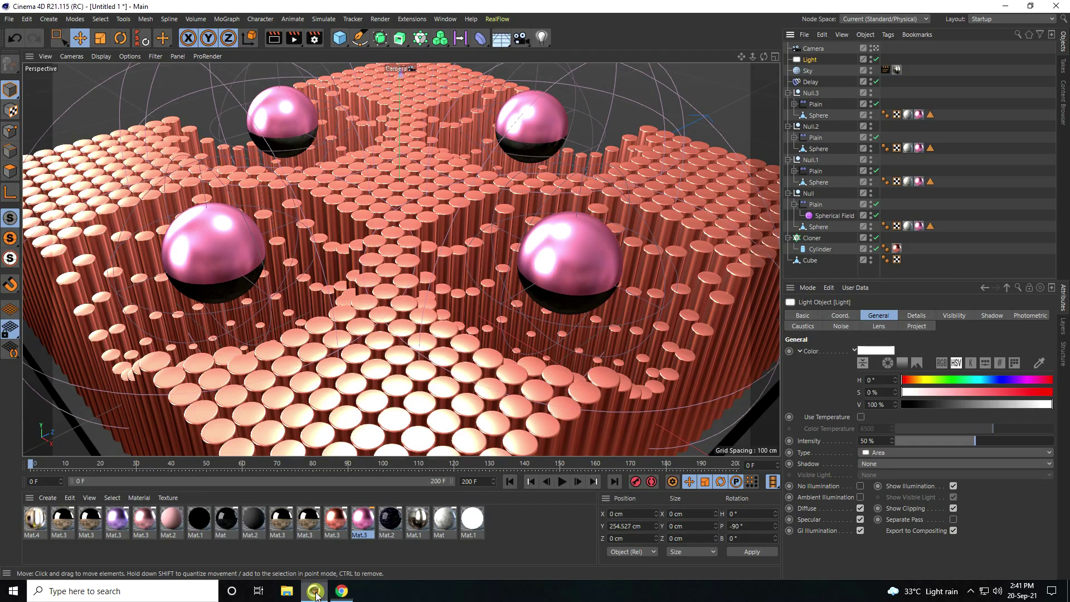